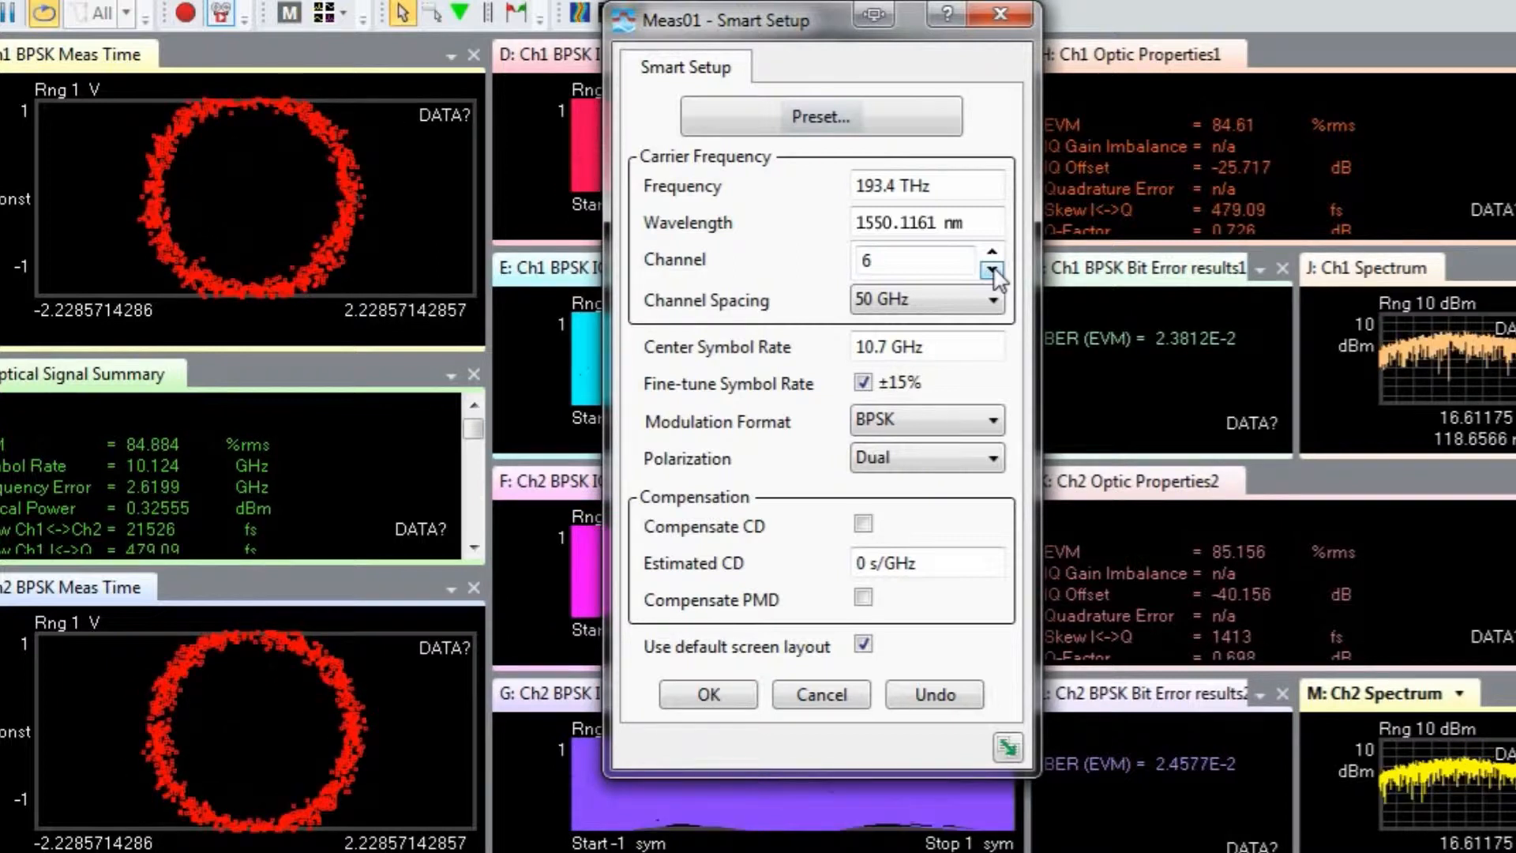
Set the center symbol rate in the smart setup to 10 GHz
click(977, 344)
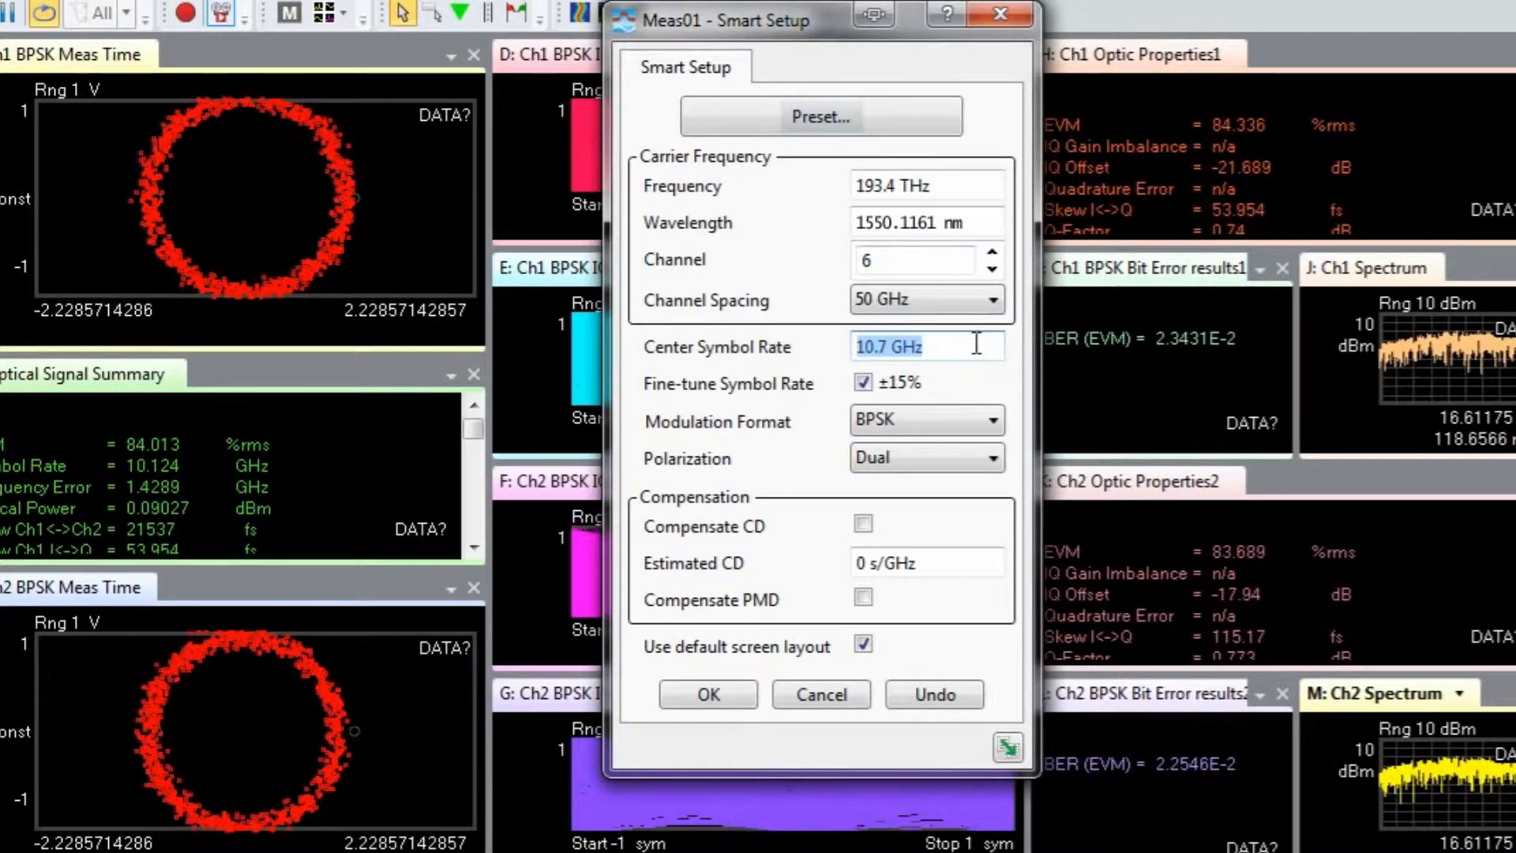
text(10)
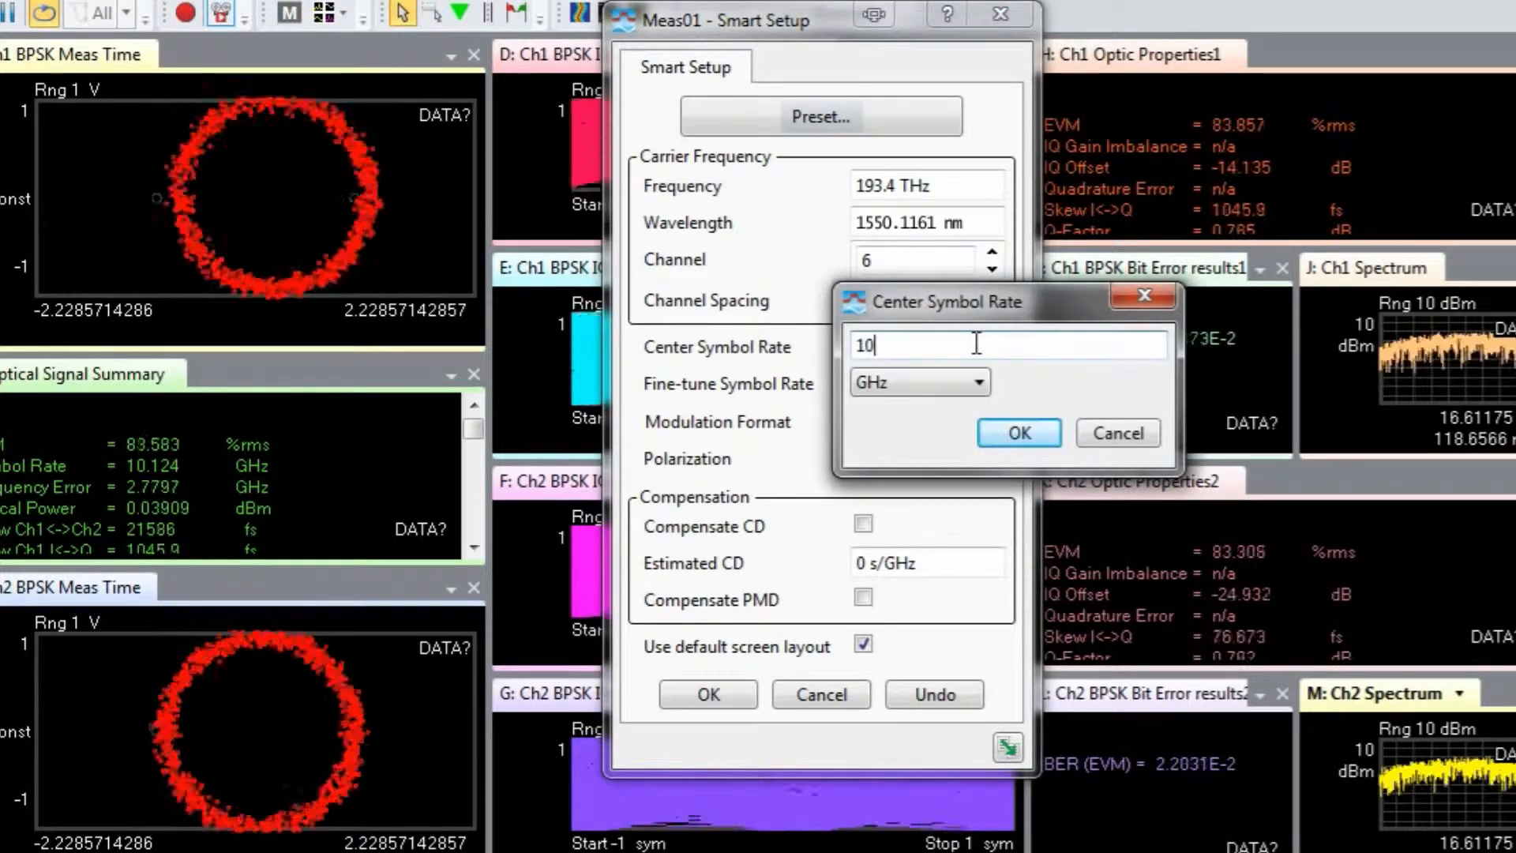
key(Return)
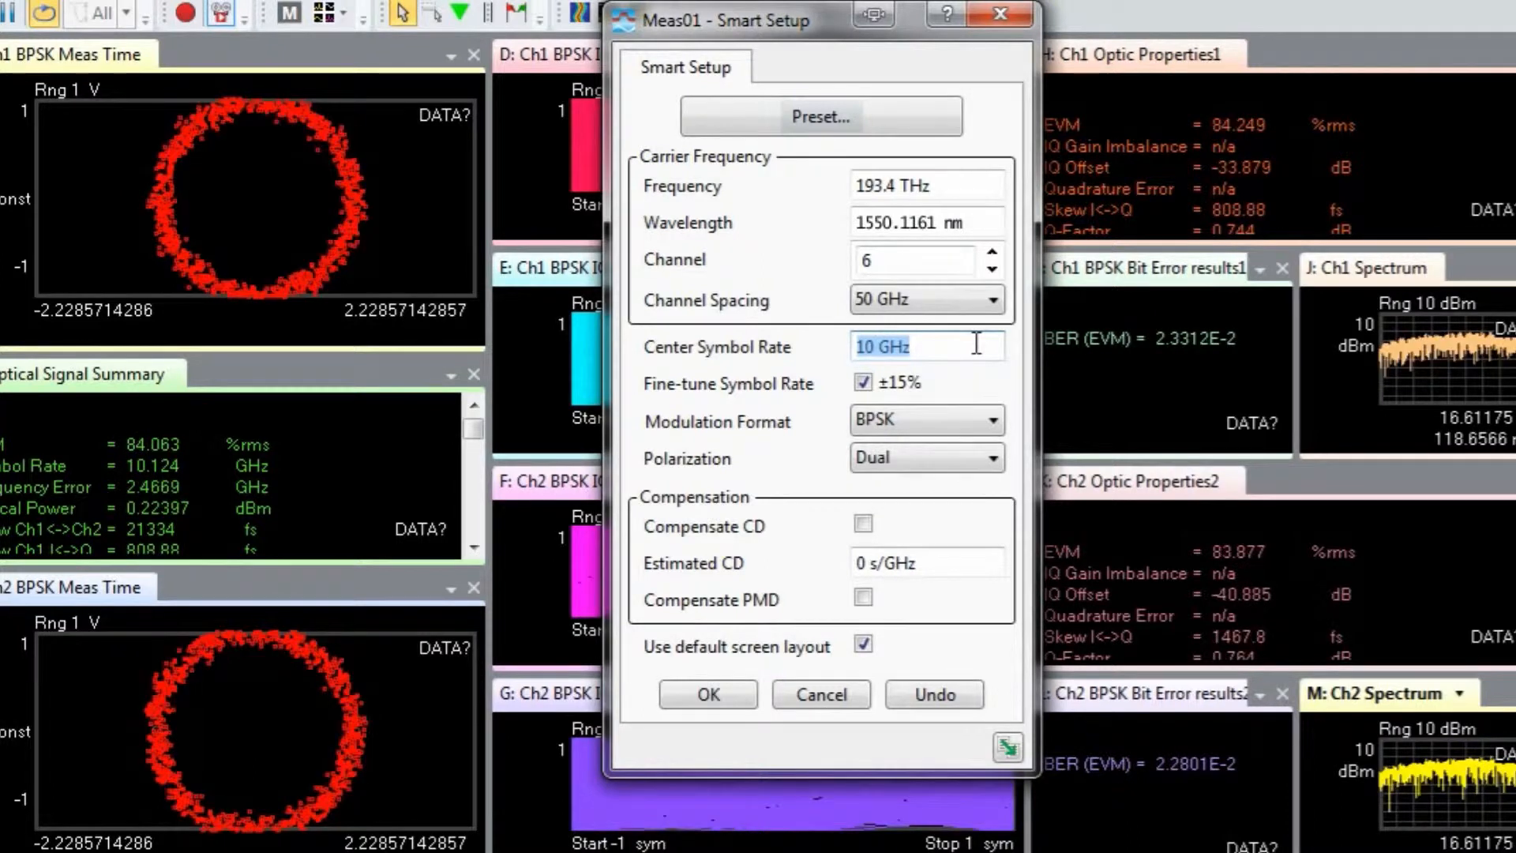
Set the modulation format to QPSK and keep the polarization at Dual
click(945, 422)
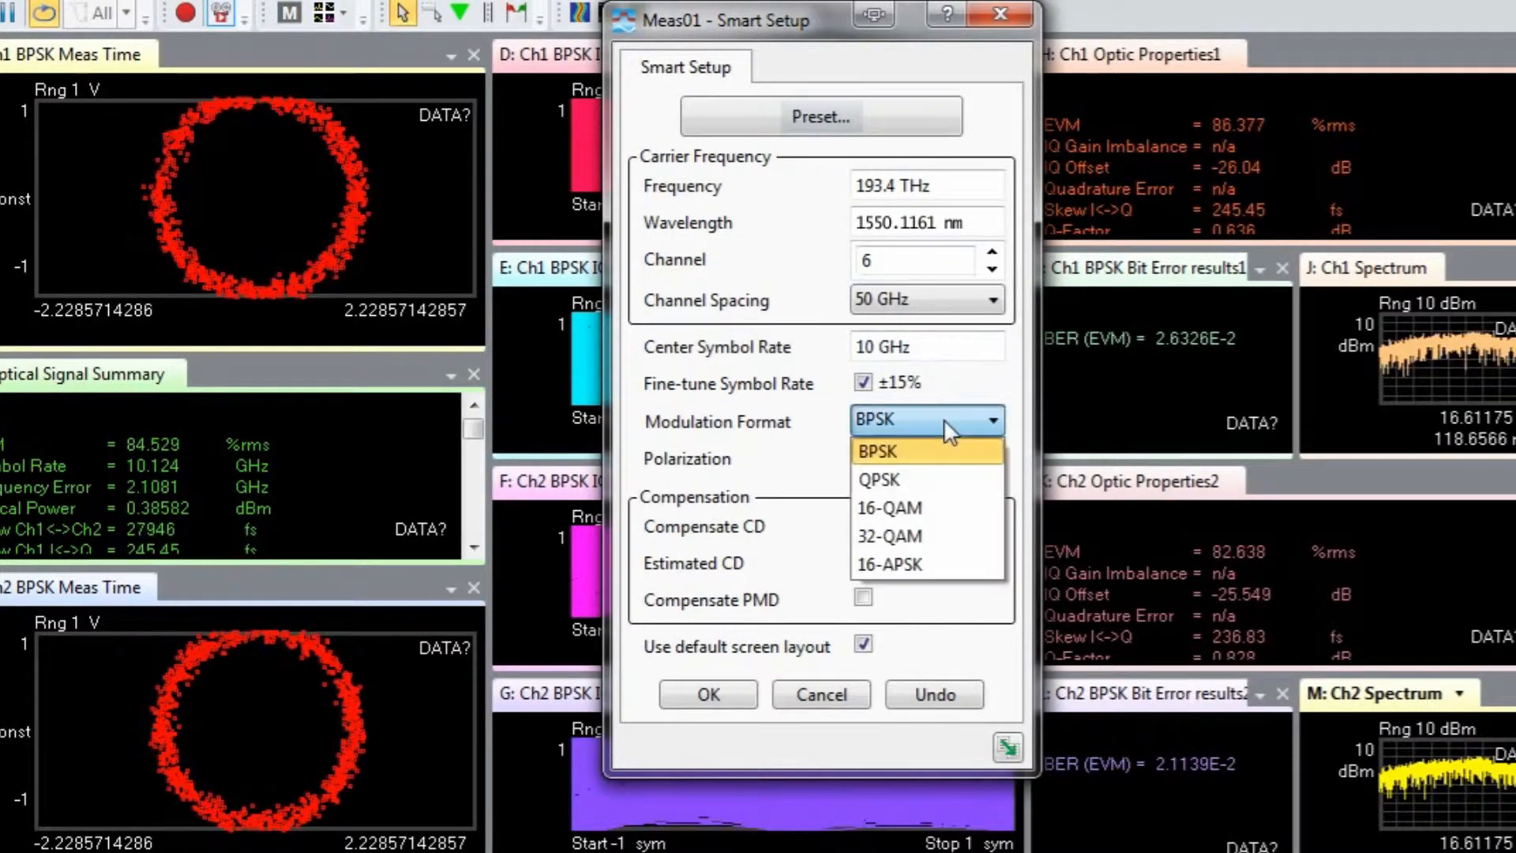
click(945, 481)
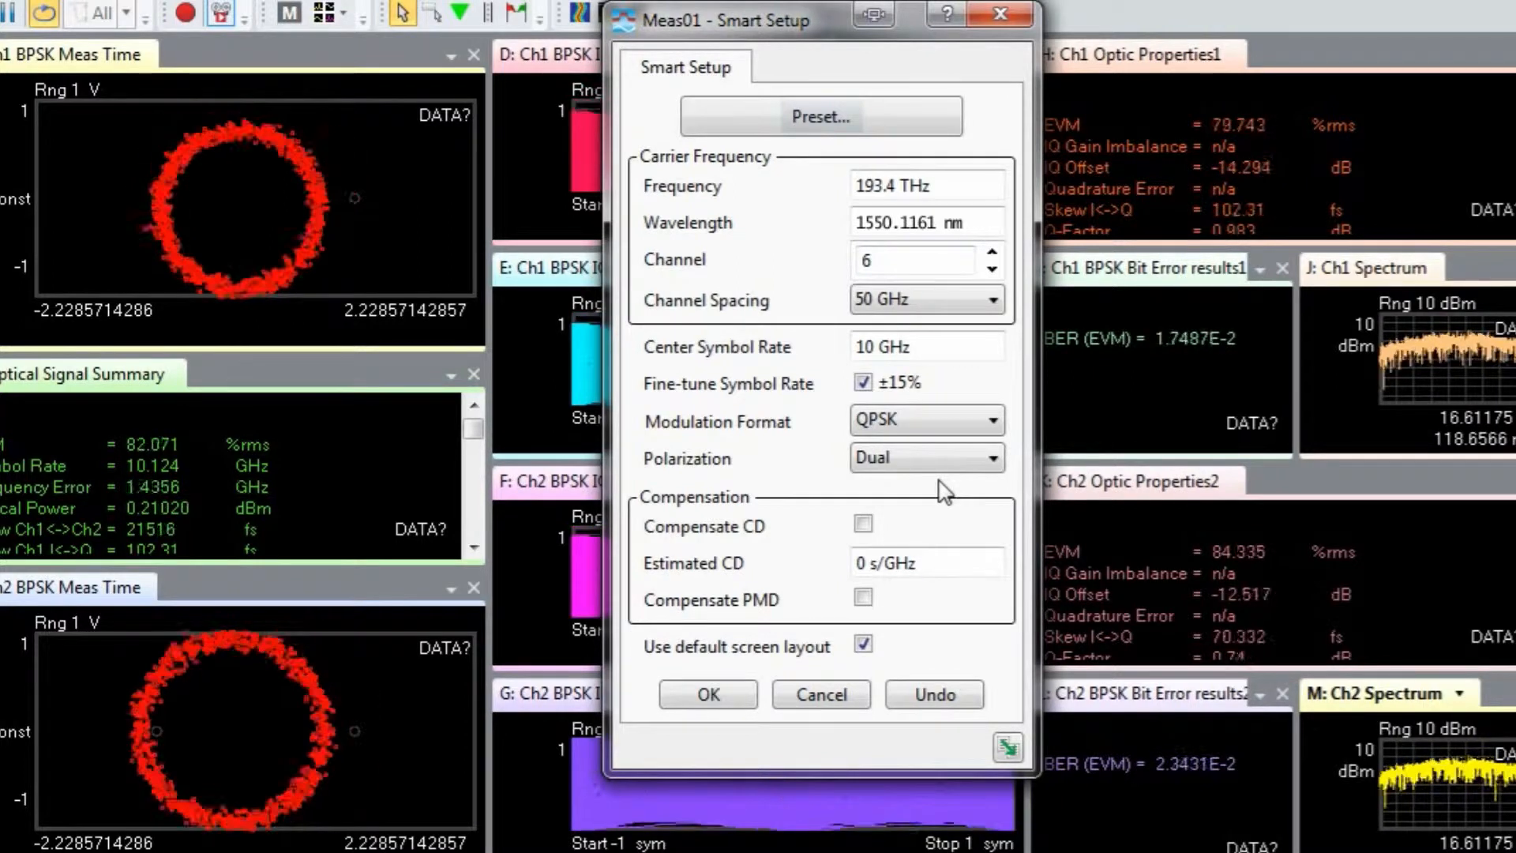
click(942, 466)
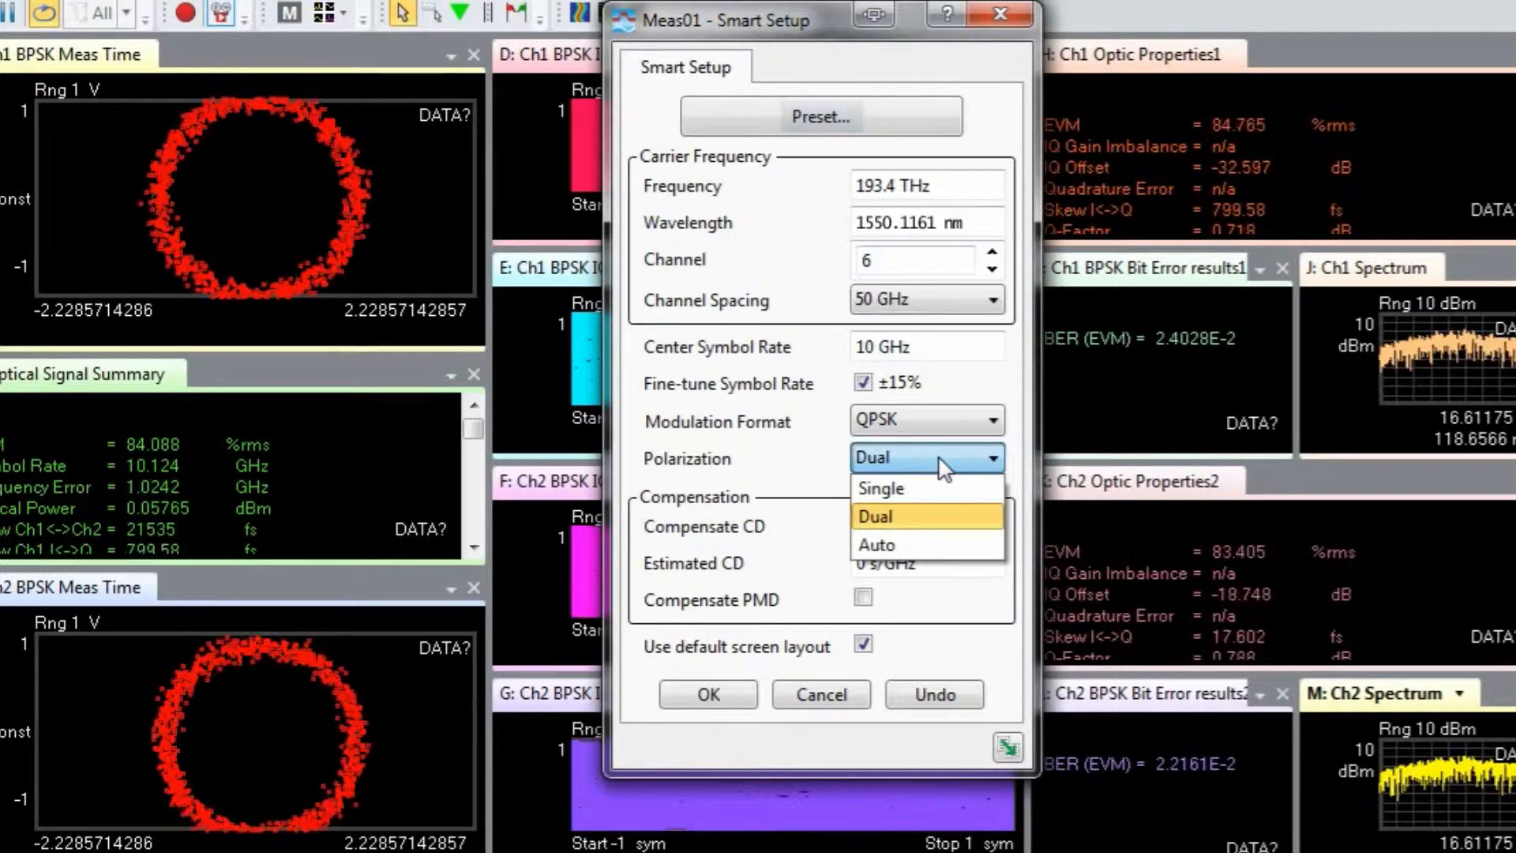
click(942, 466)
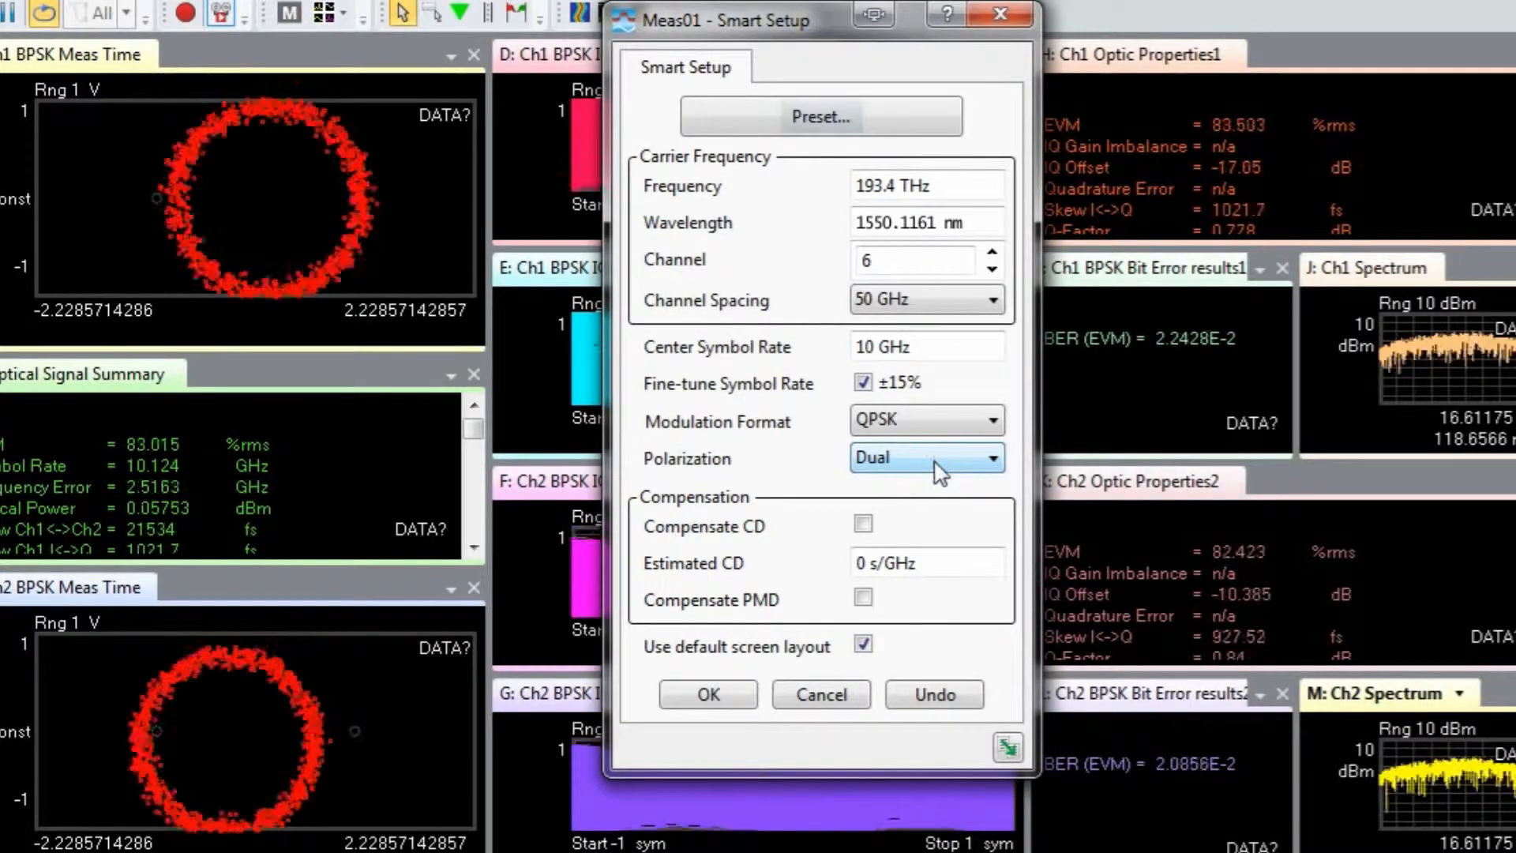
Enable CD and PMD compensation with an estimated CD of 26 km G652, and apply the smart setup
click(868, 523)
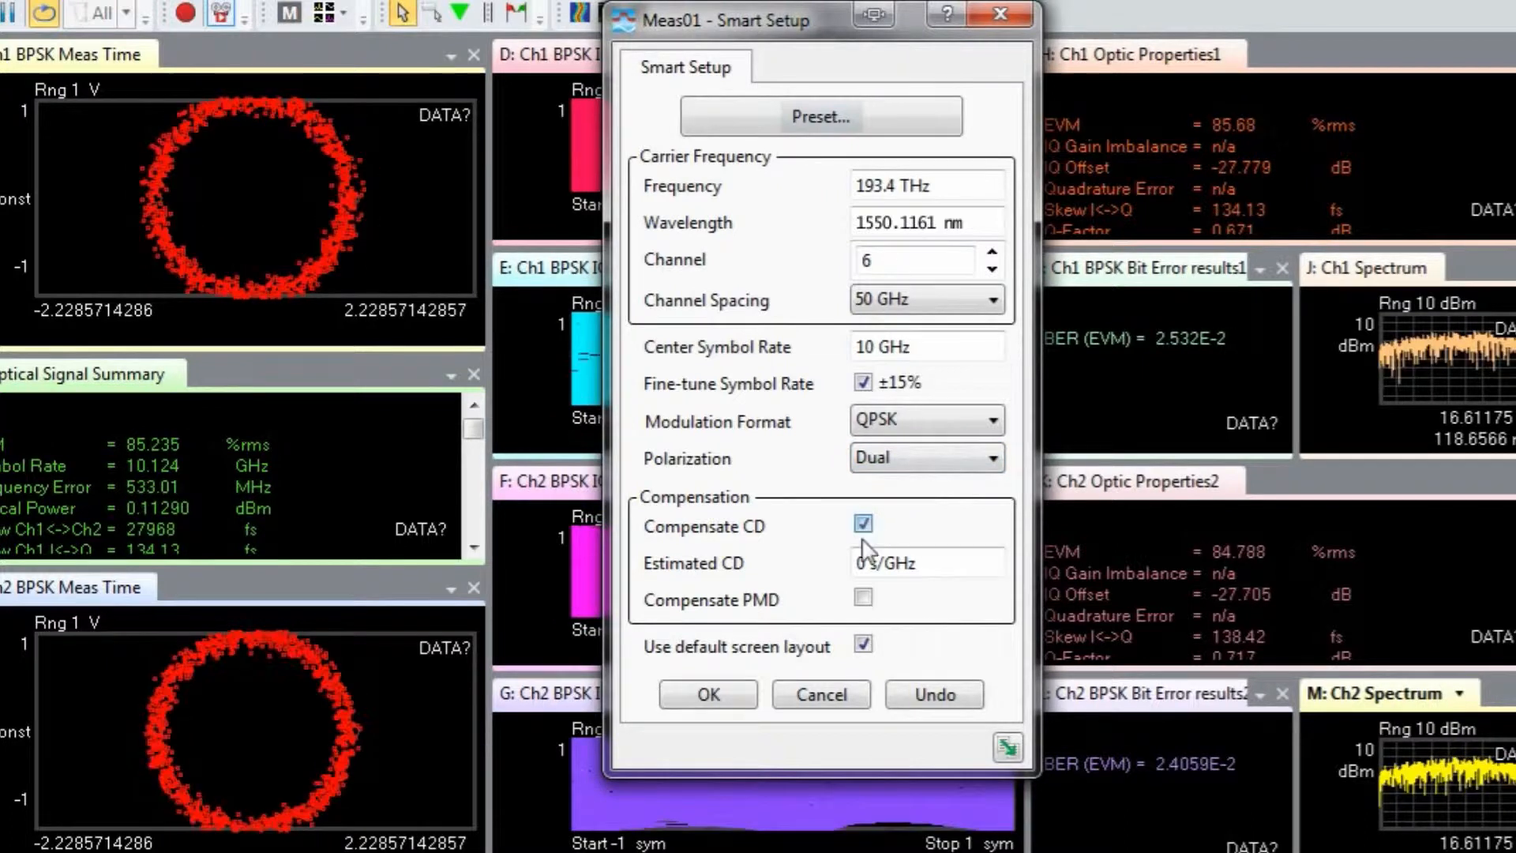
click(867, 598)
click(893, 565)
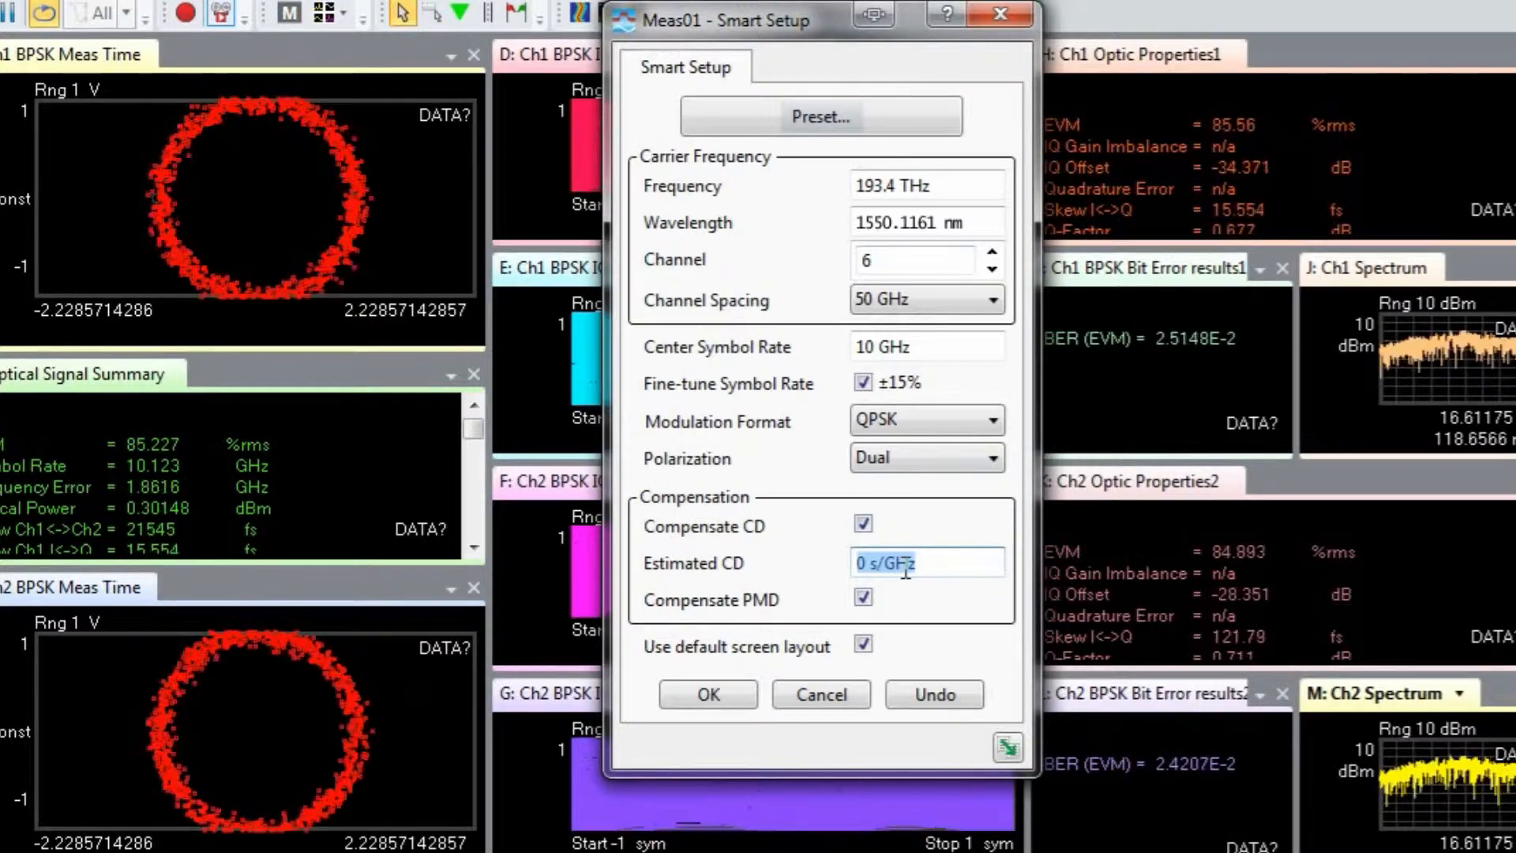
text(26)
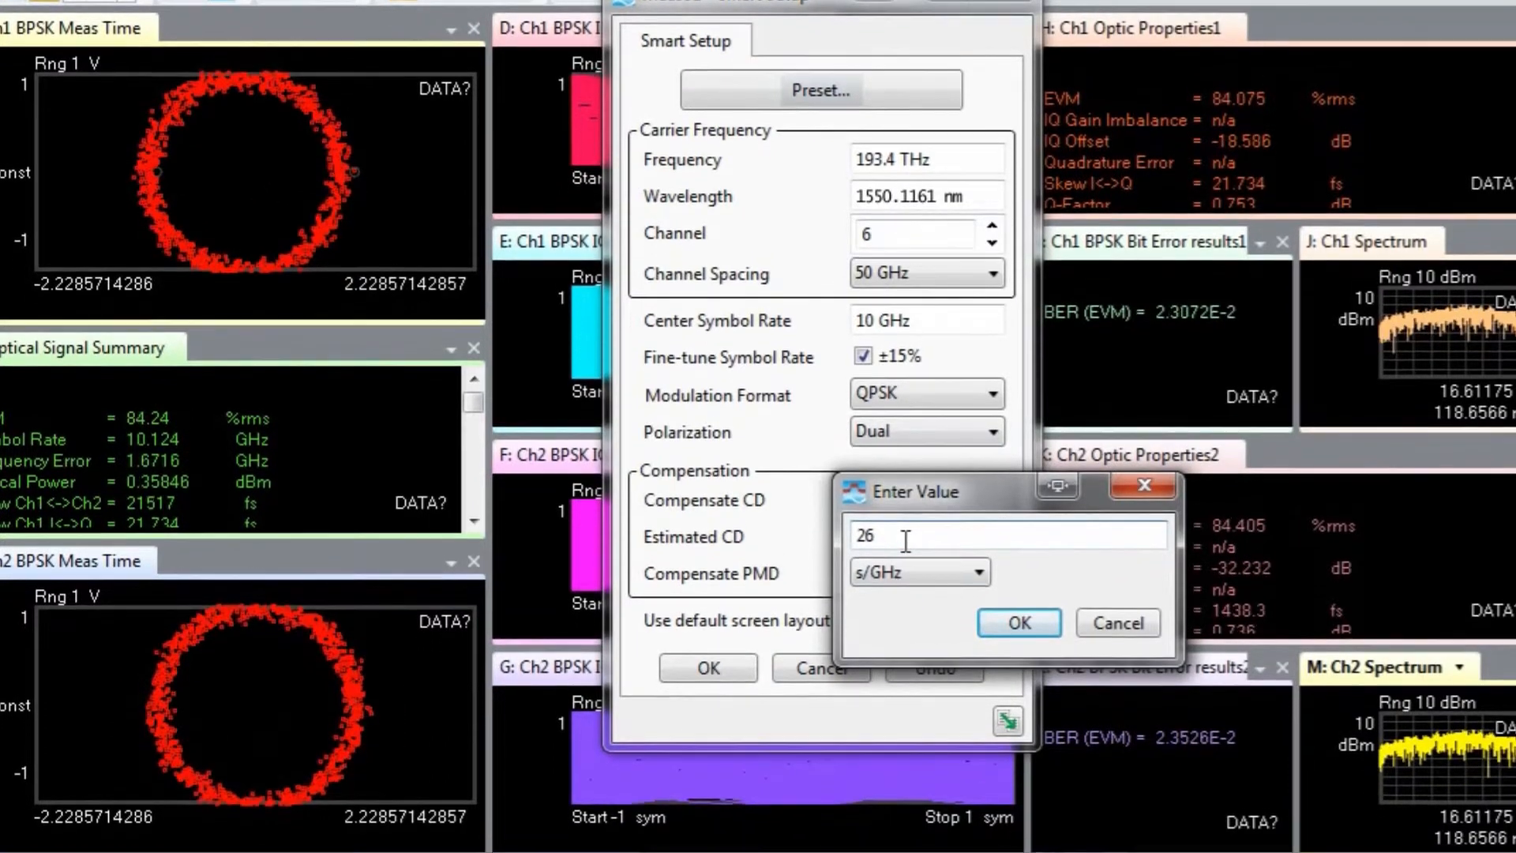
click(912, 594)
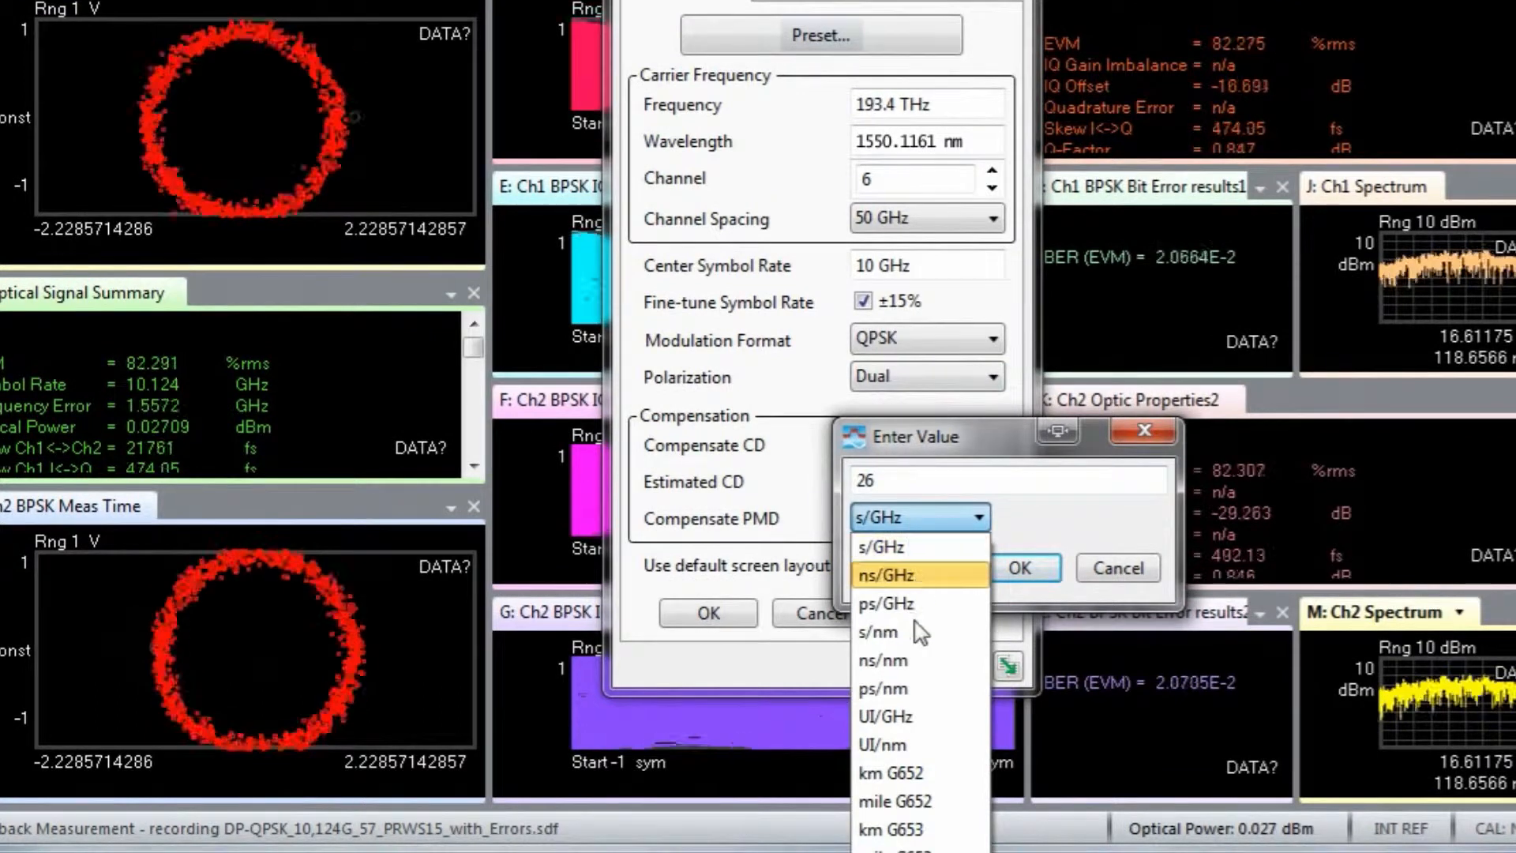
click(916, 772)
click(995, 569)
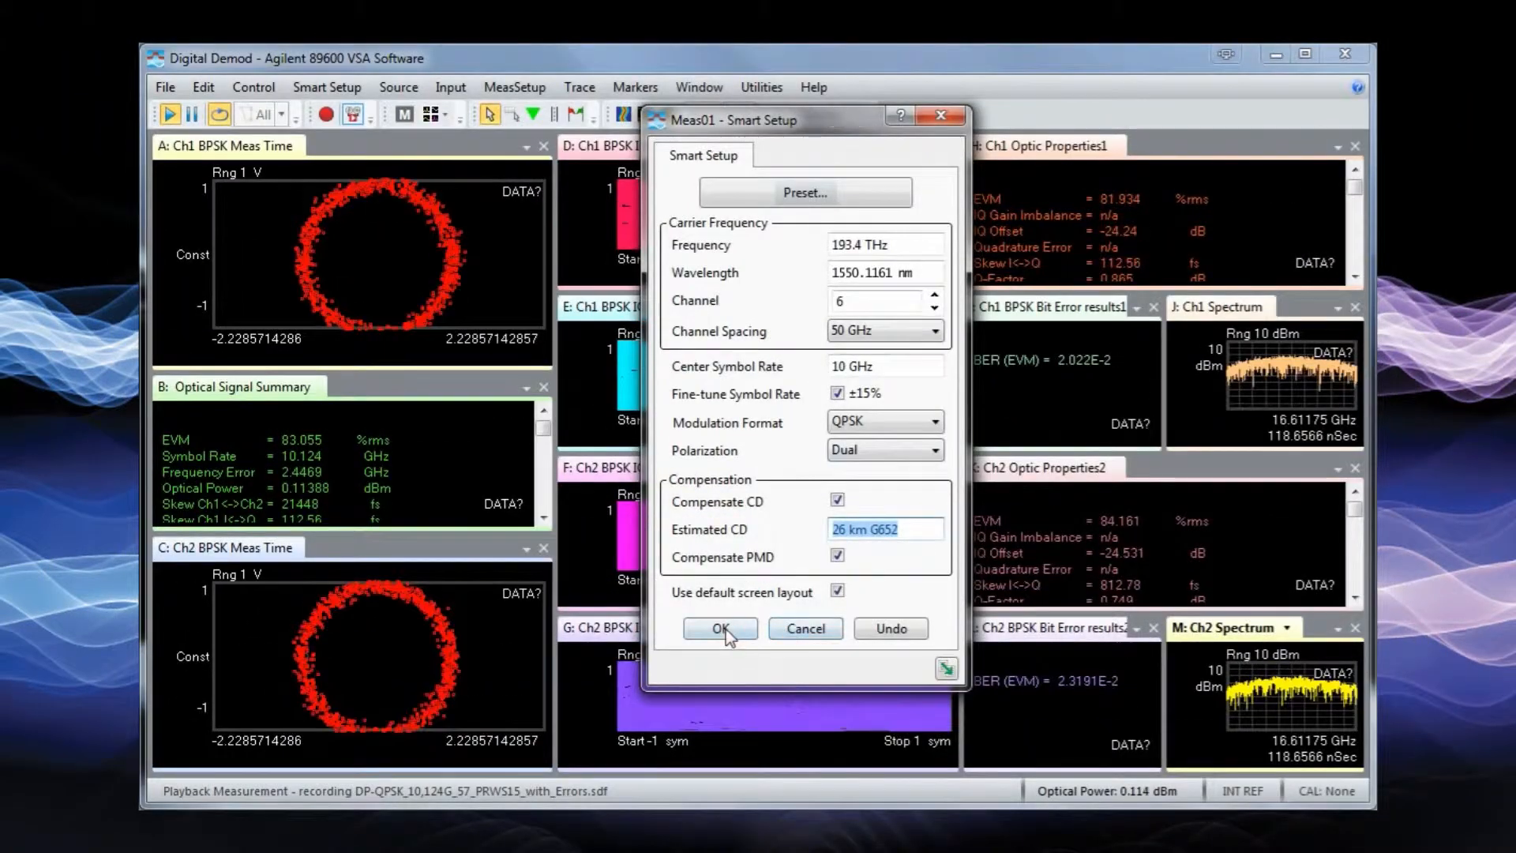
click(721, 628)
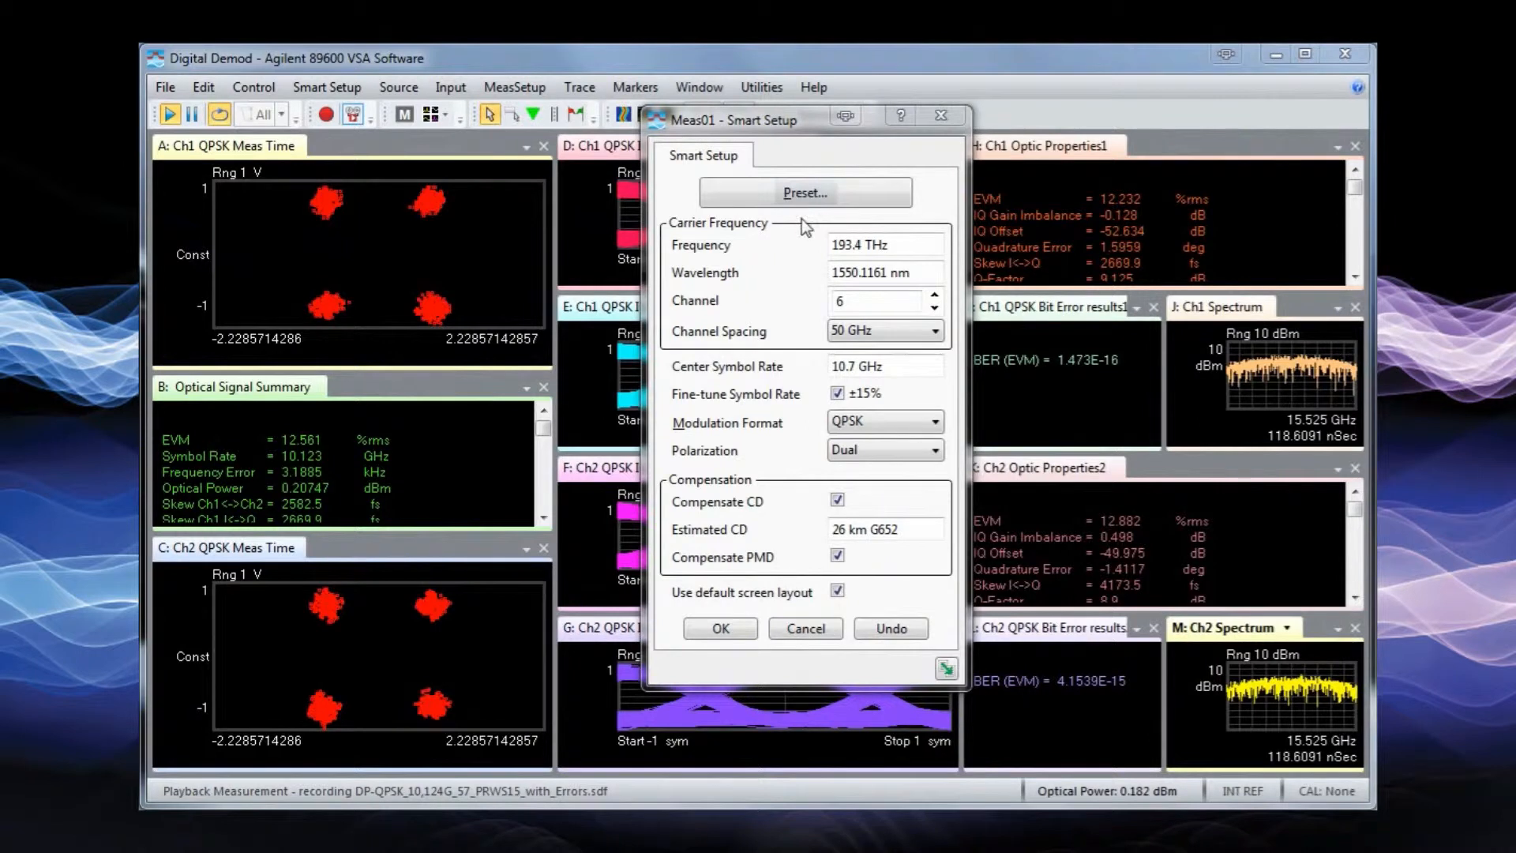
Load the DP-QPSK 112G preset in the smart setup, set the channel to 6, and apply it
click(804, 193)
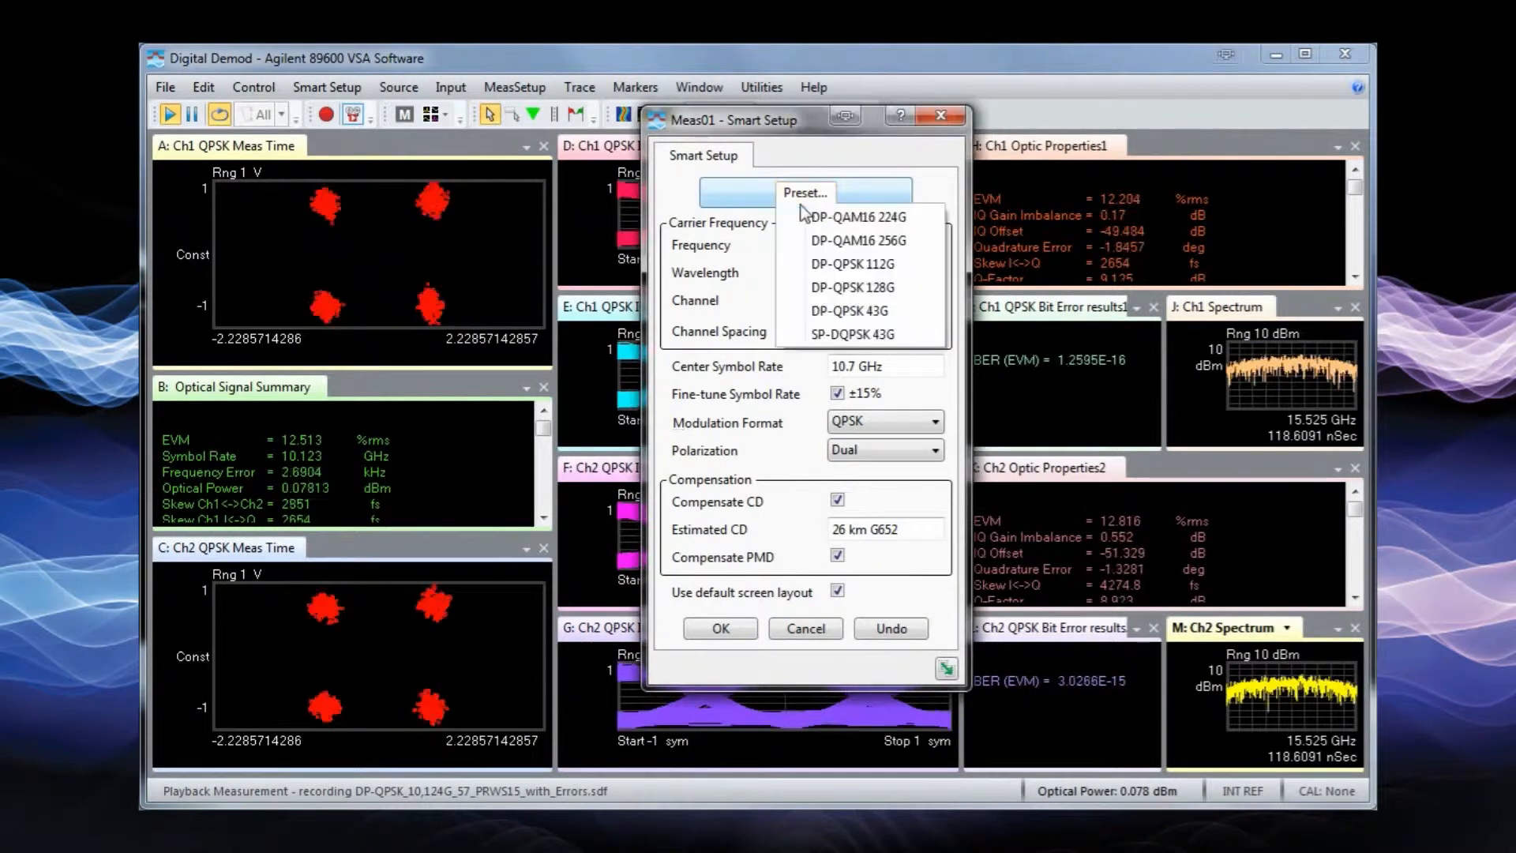
click(817, 265)
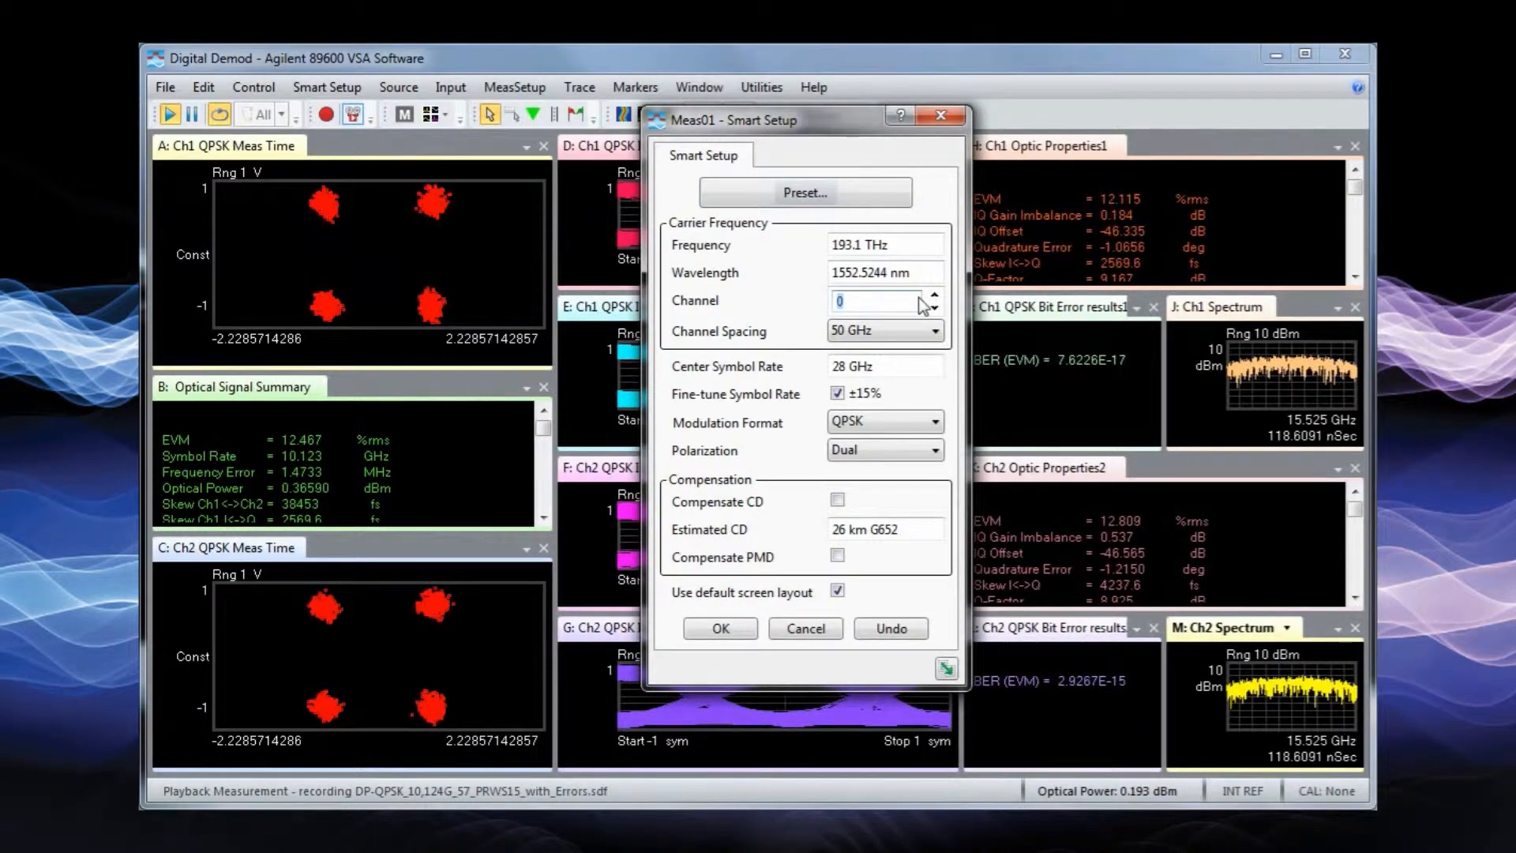
text(6)
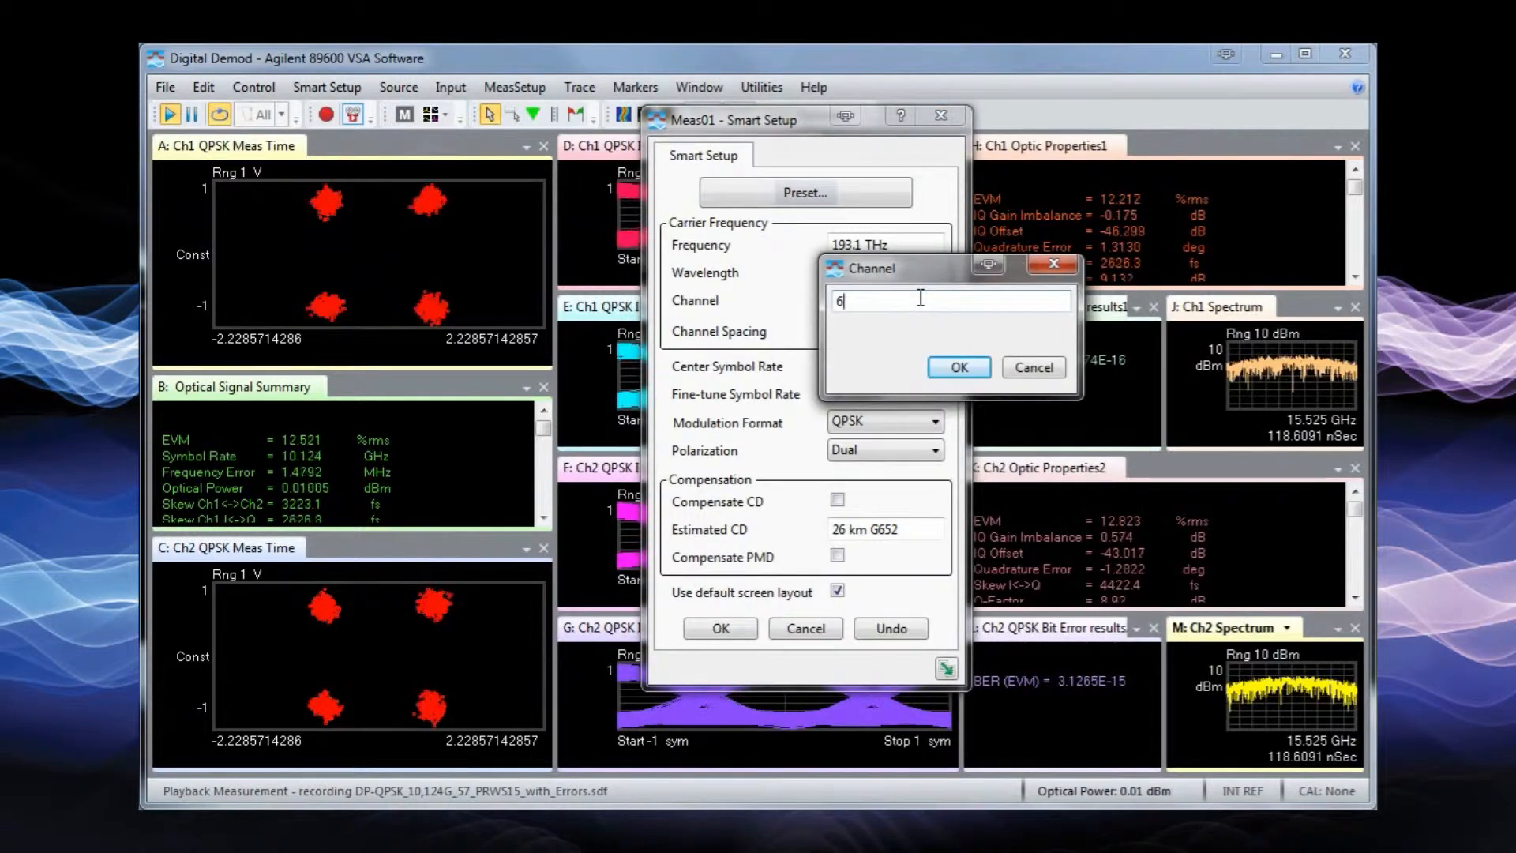
click(957, 367)
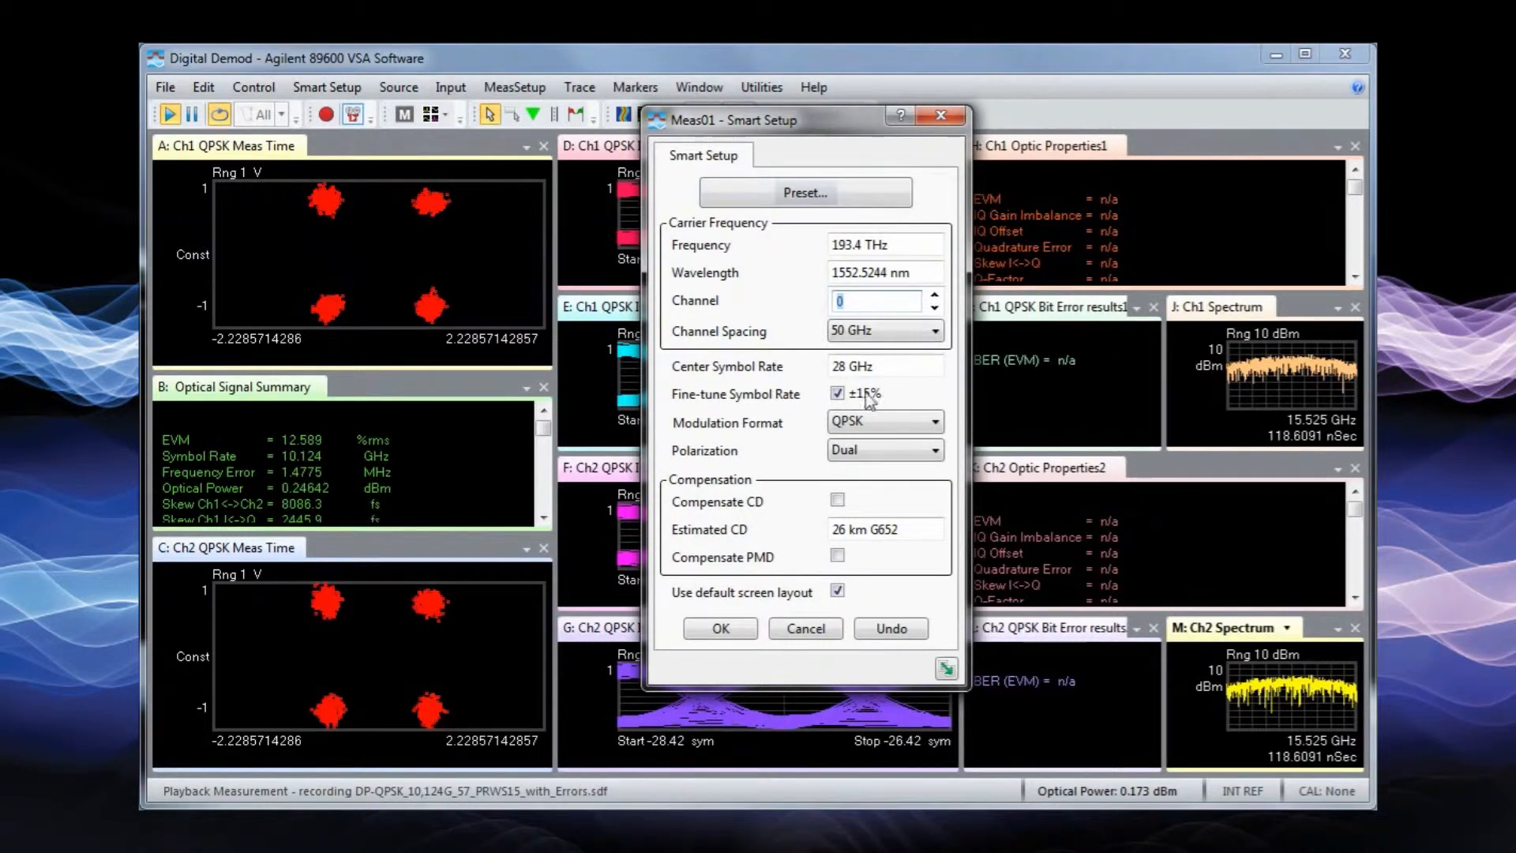
click(743, 628)
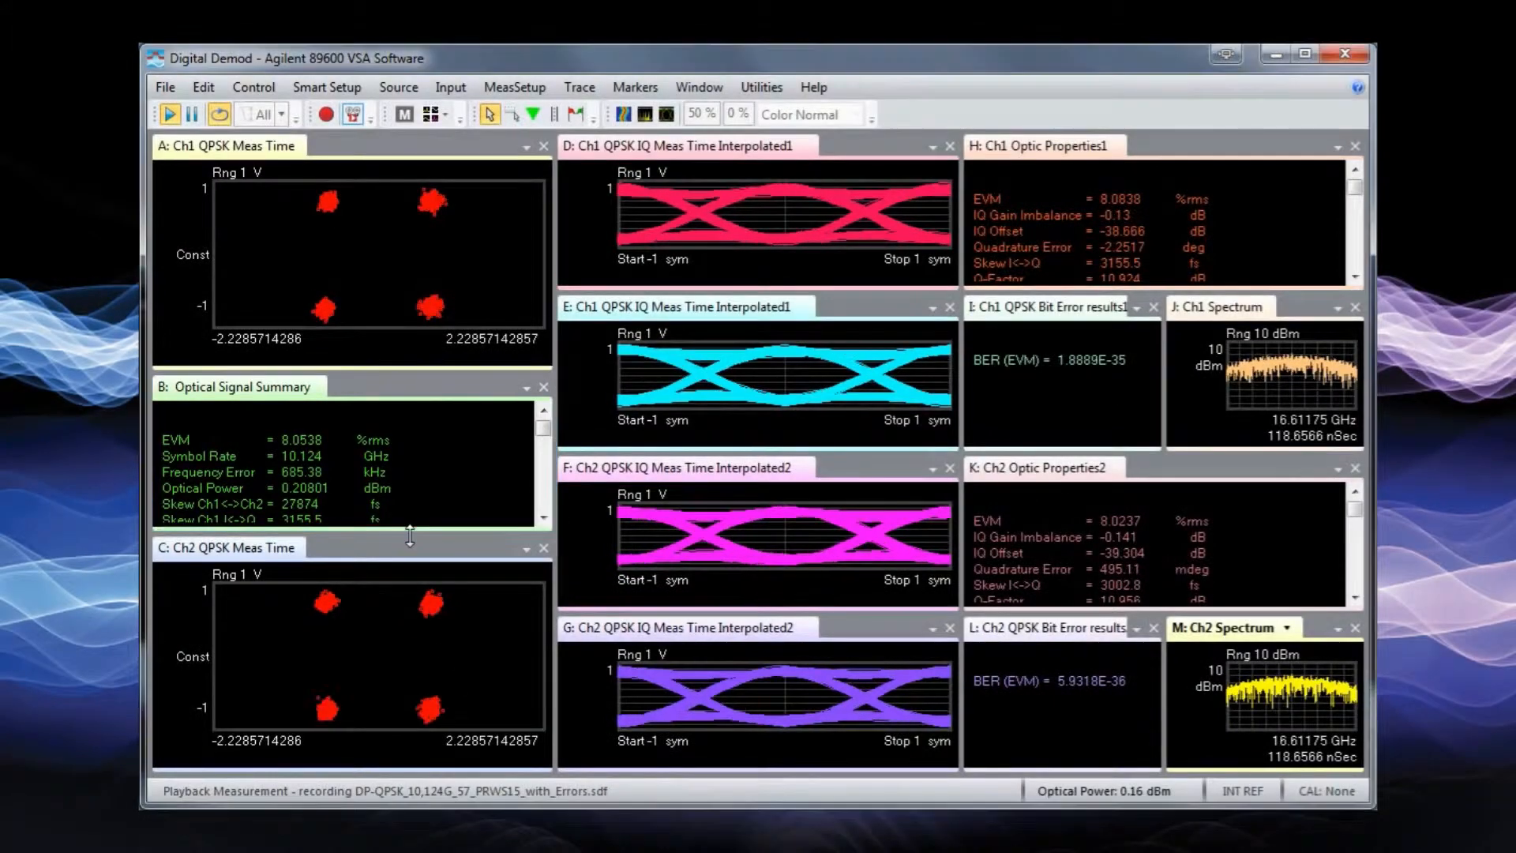
Enlarge the Optical Signal Summary and Ch2 Optic Properties traces to show all their values, and close the Ch2 Spectrum trace
drag(410, 537, 421, 582)
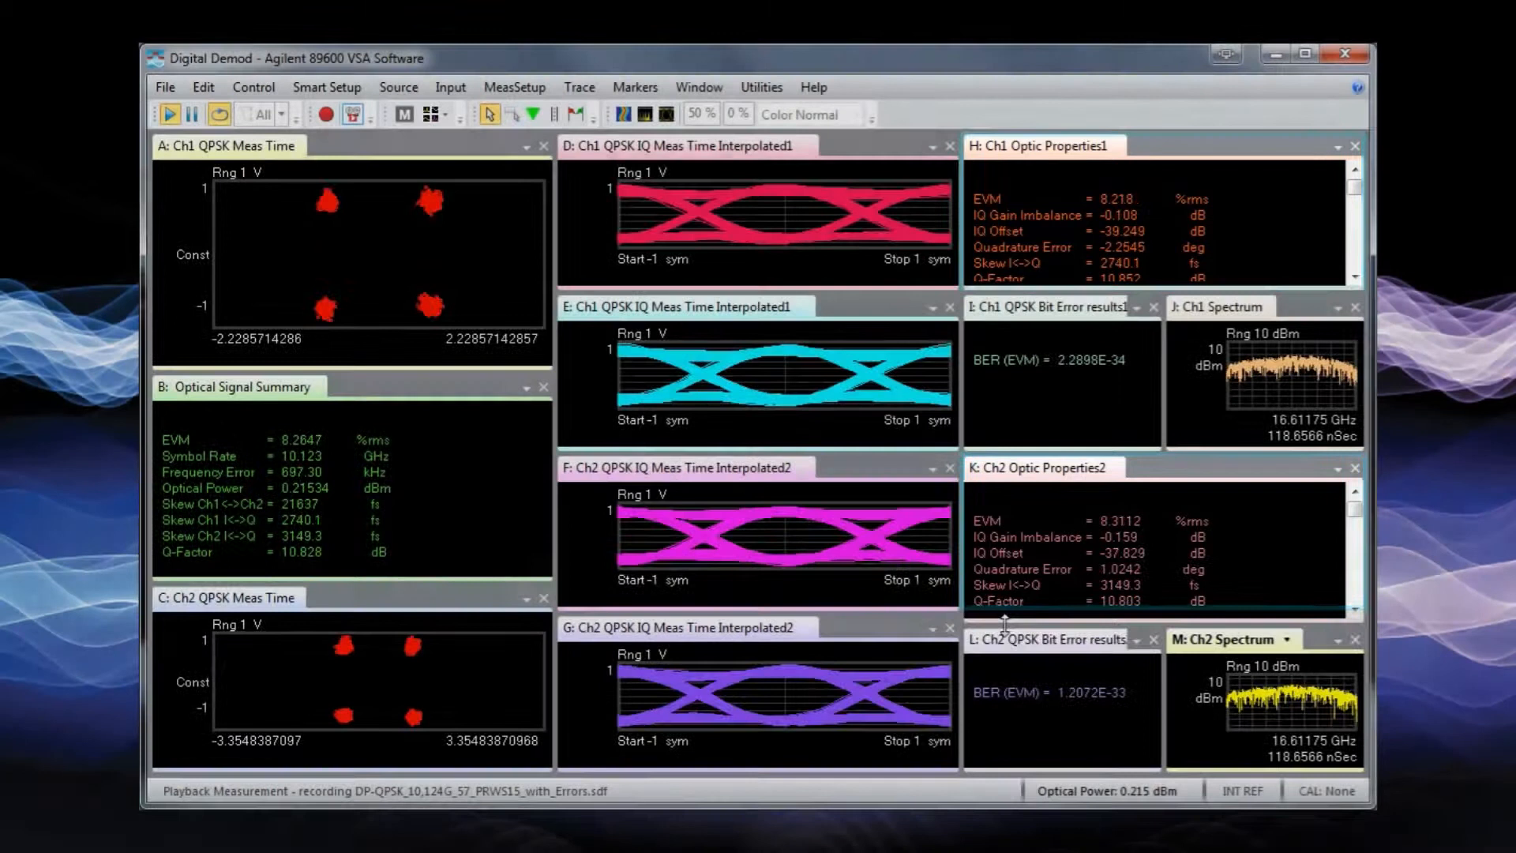
drag(1007, 616, 1003, 641)
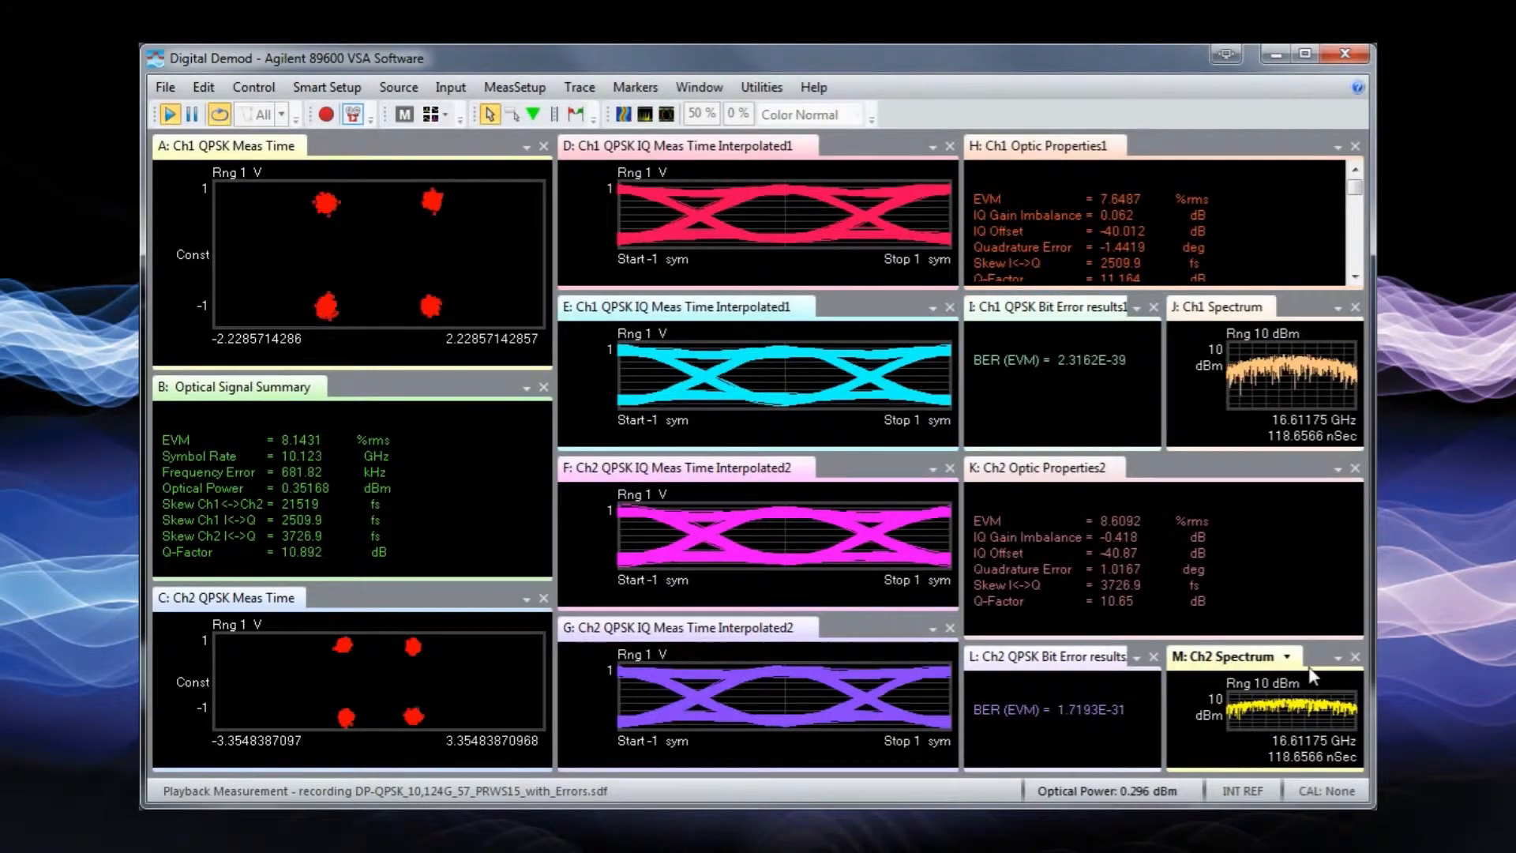
click(1355, 657)
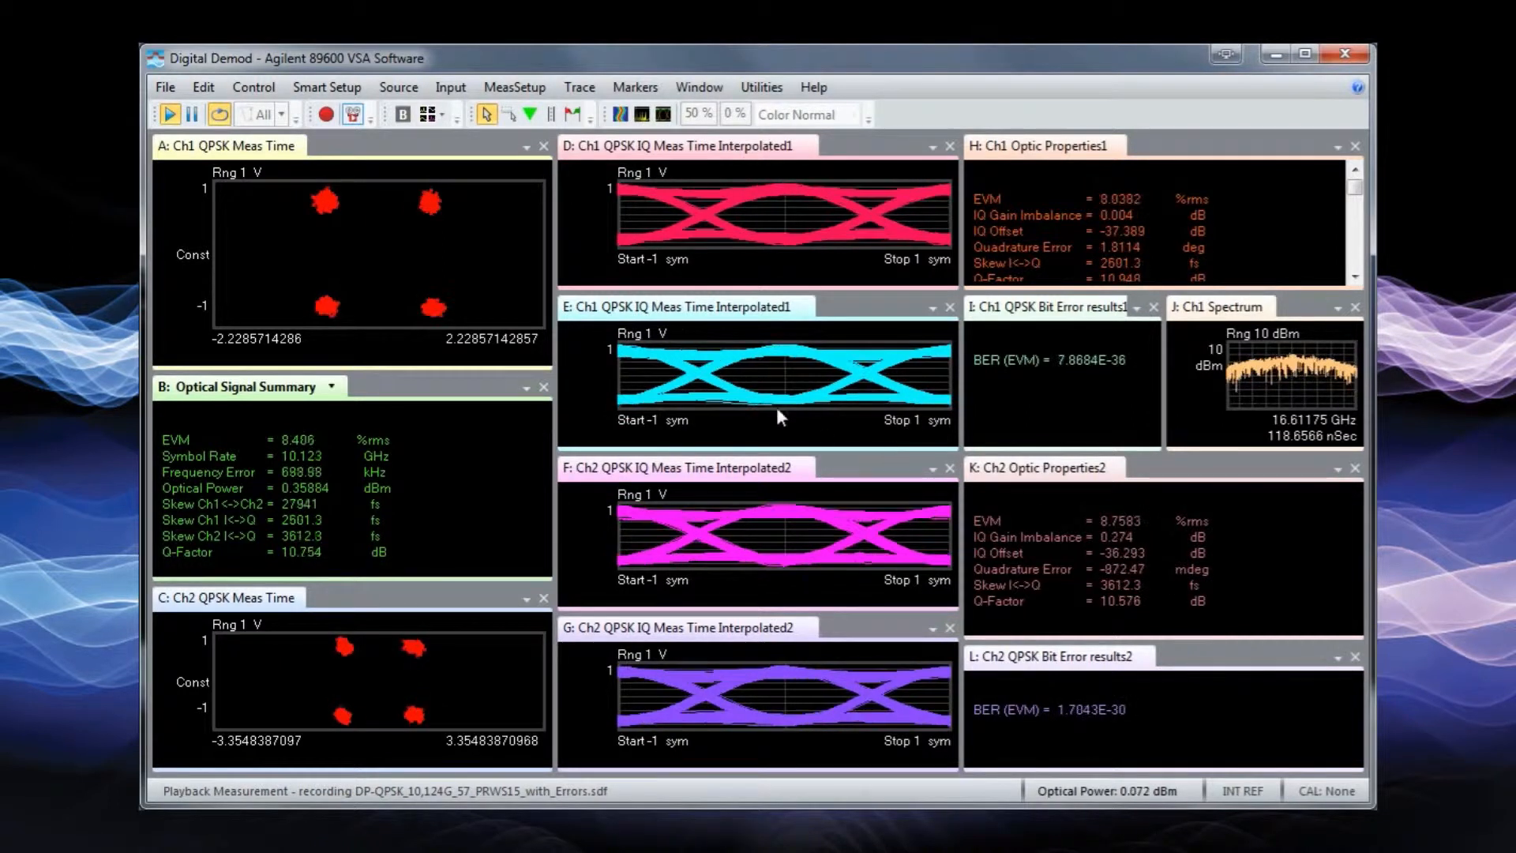
Open the preprocessing algorithms and examine the available Phase Tracking algorithms
click(494, 98)
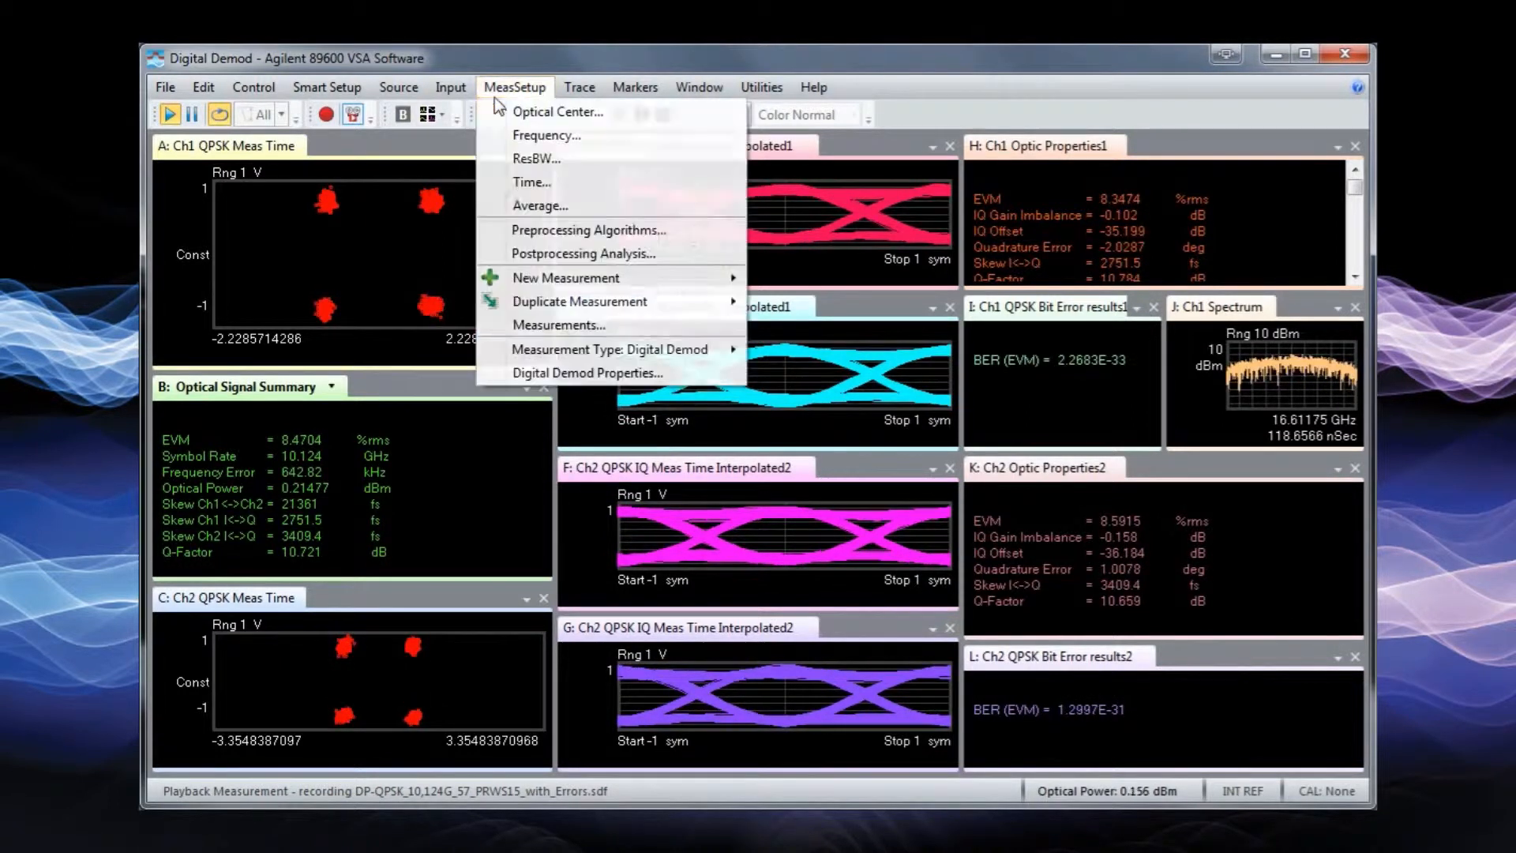
click(551, 232)
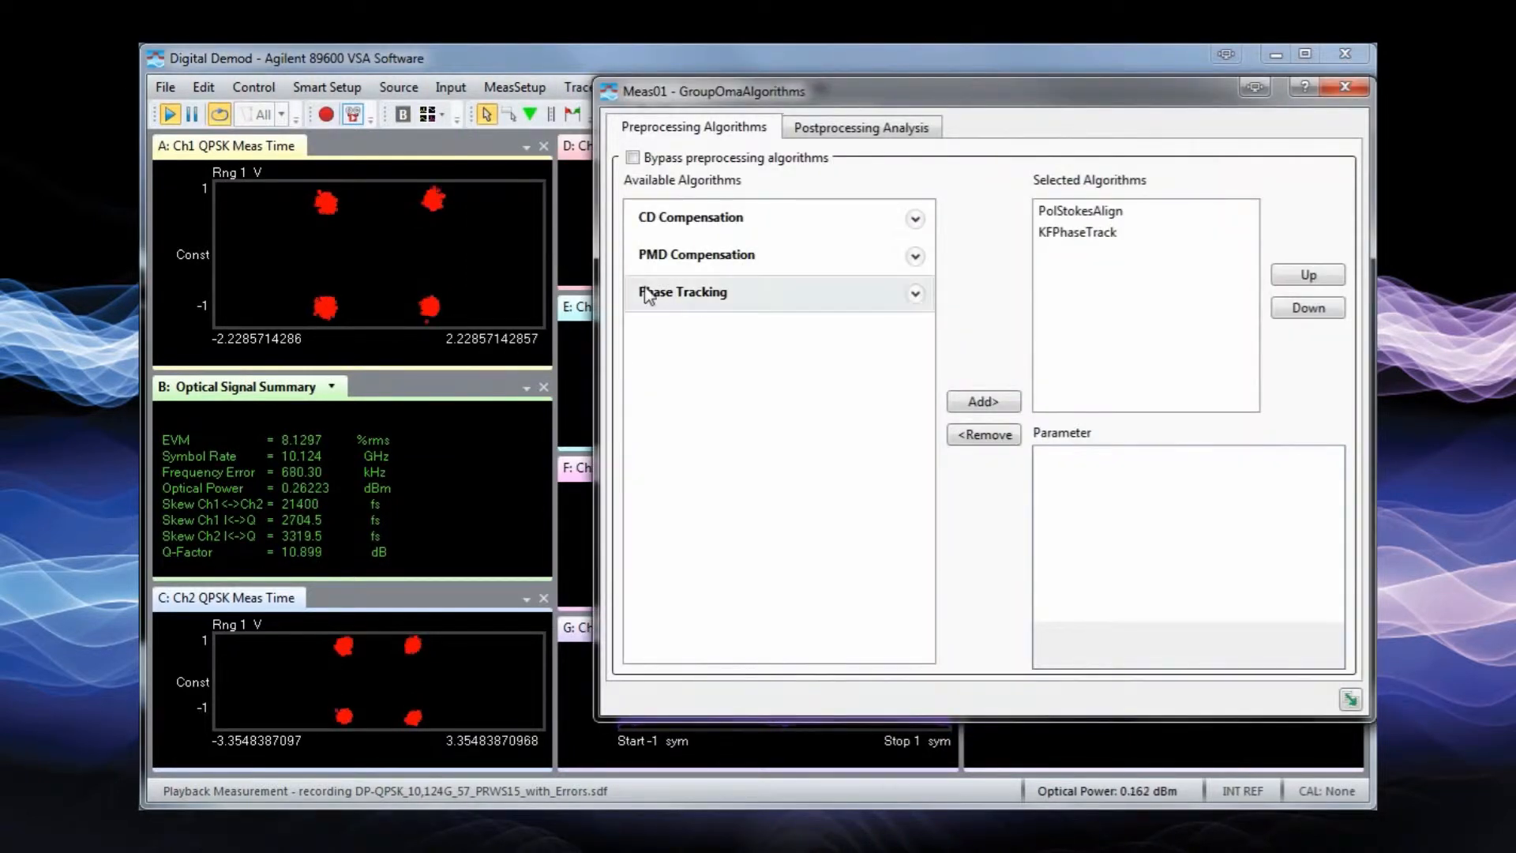
click(913, 296)
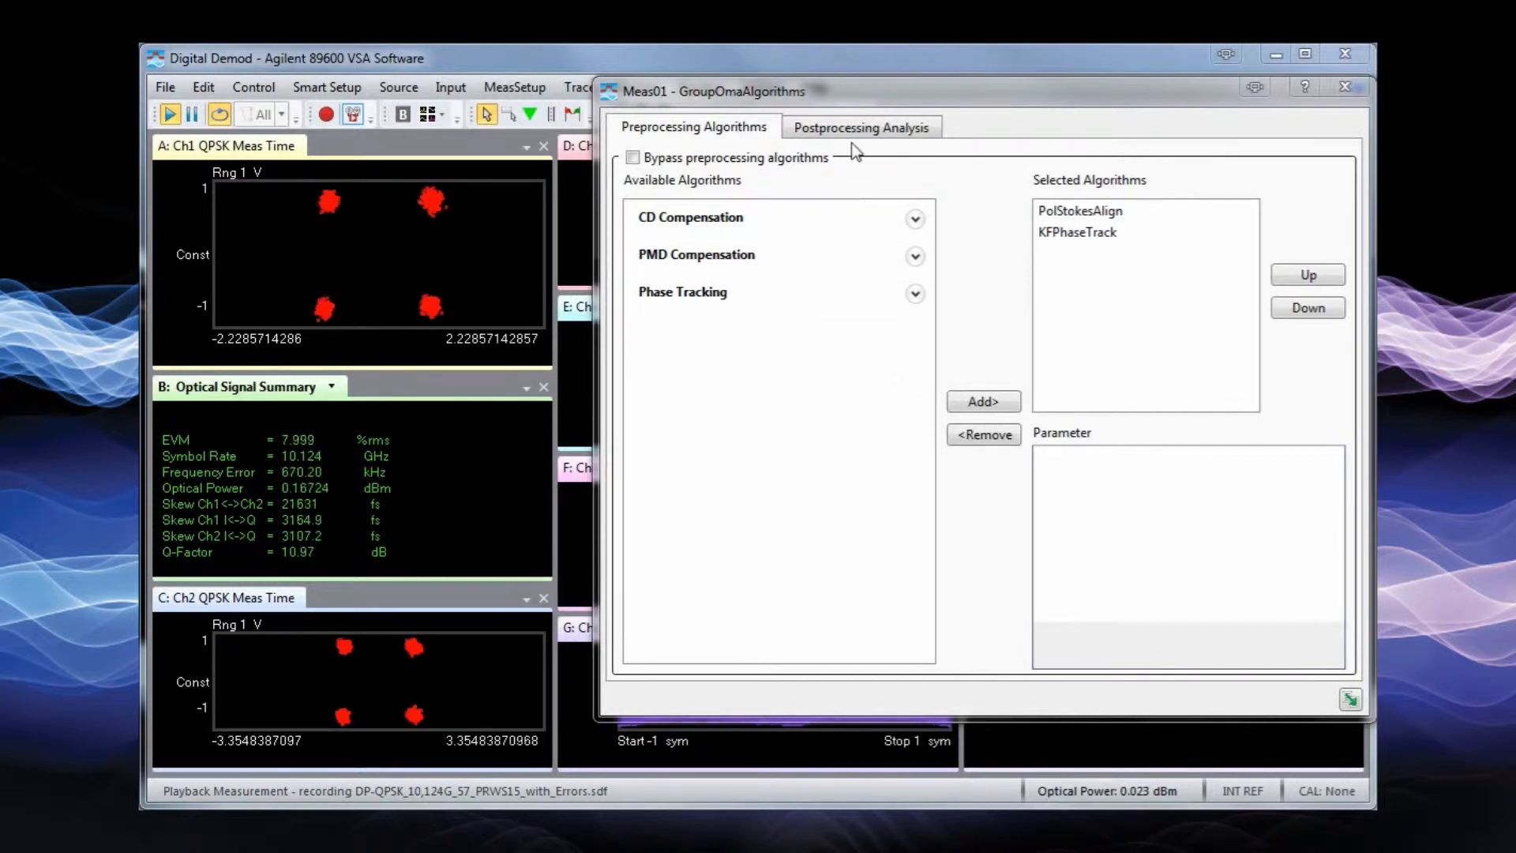
Remove Estimate Symbol Rate from the selected postprocessing algorithms, add it back, and close the algorithm settings
click(854, 128)
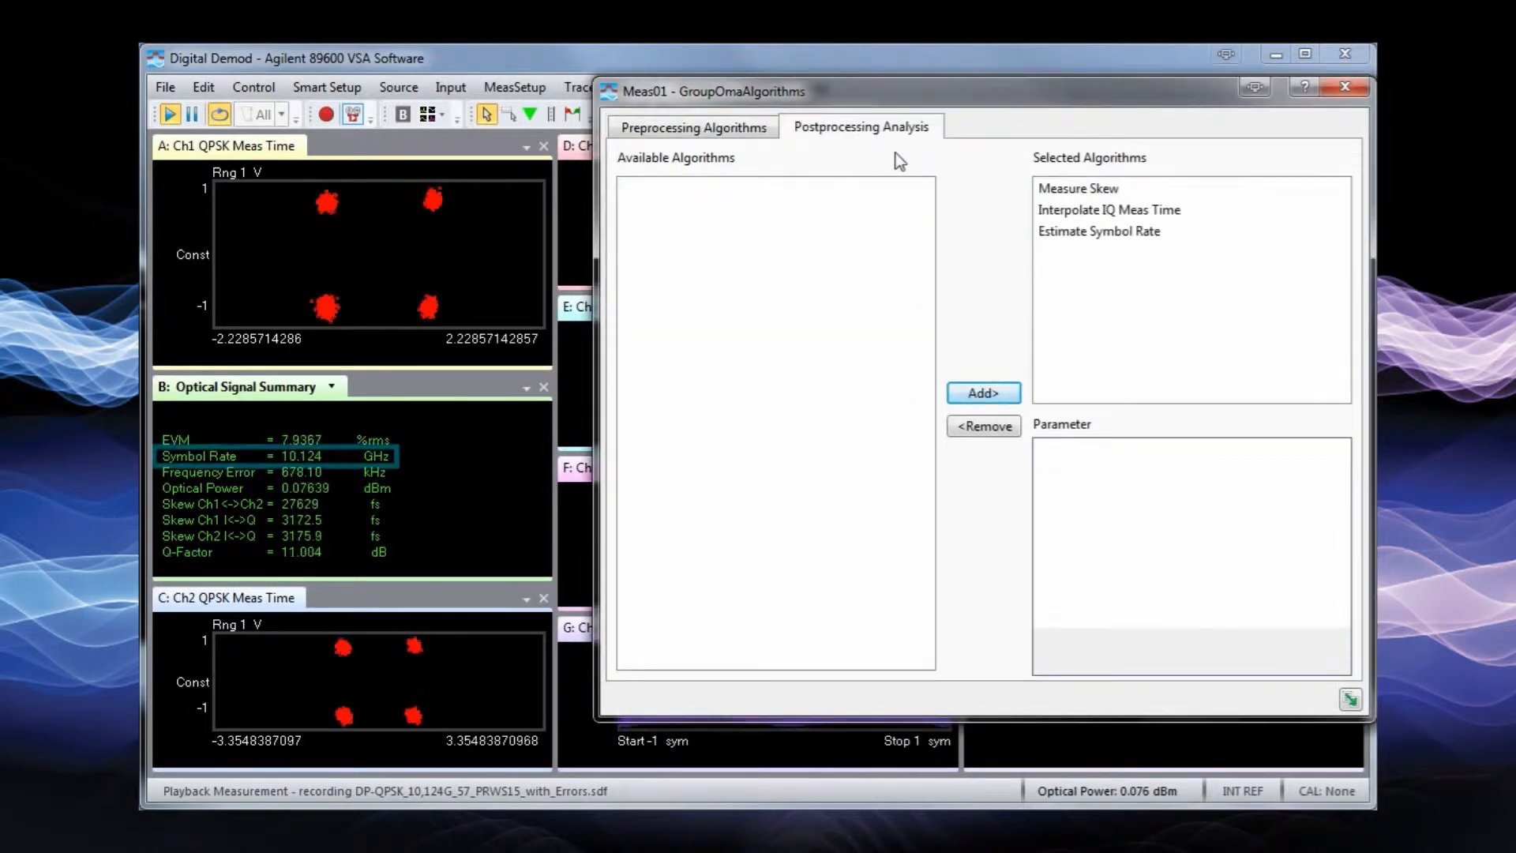
click(1080, 235)
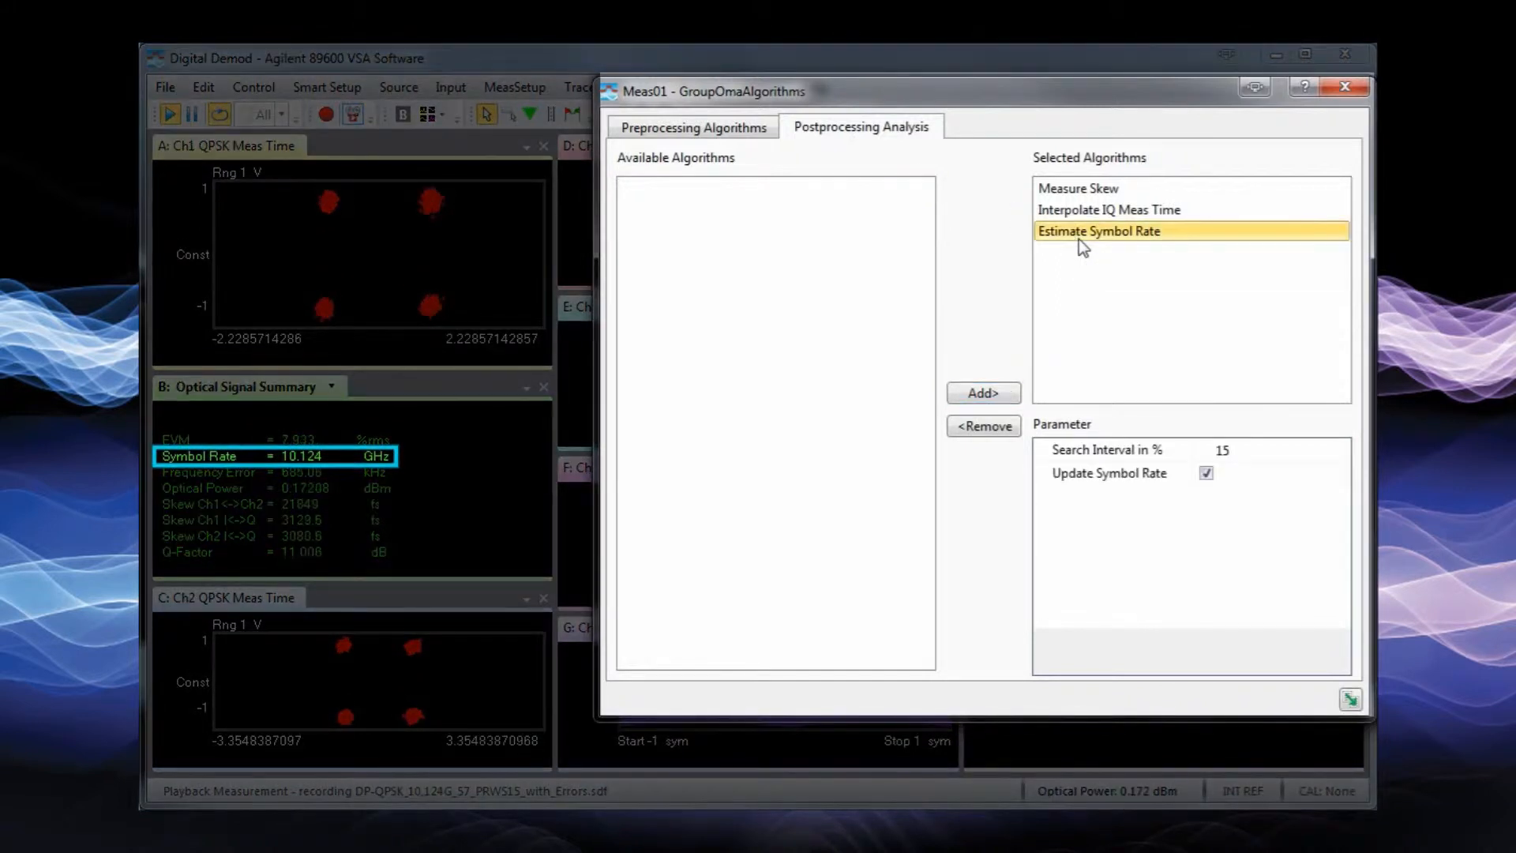
click(995, 434)
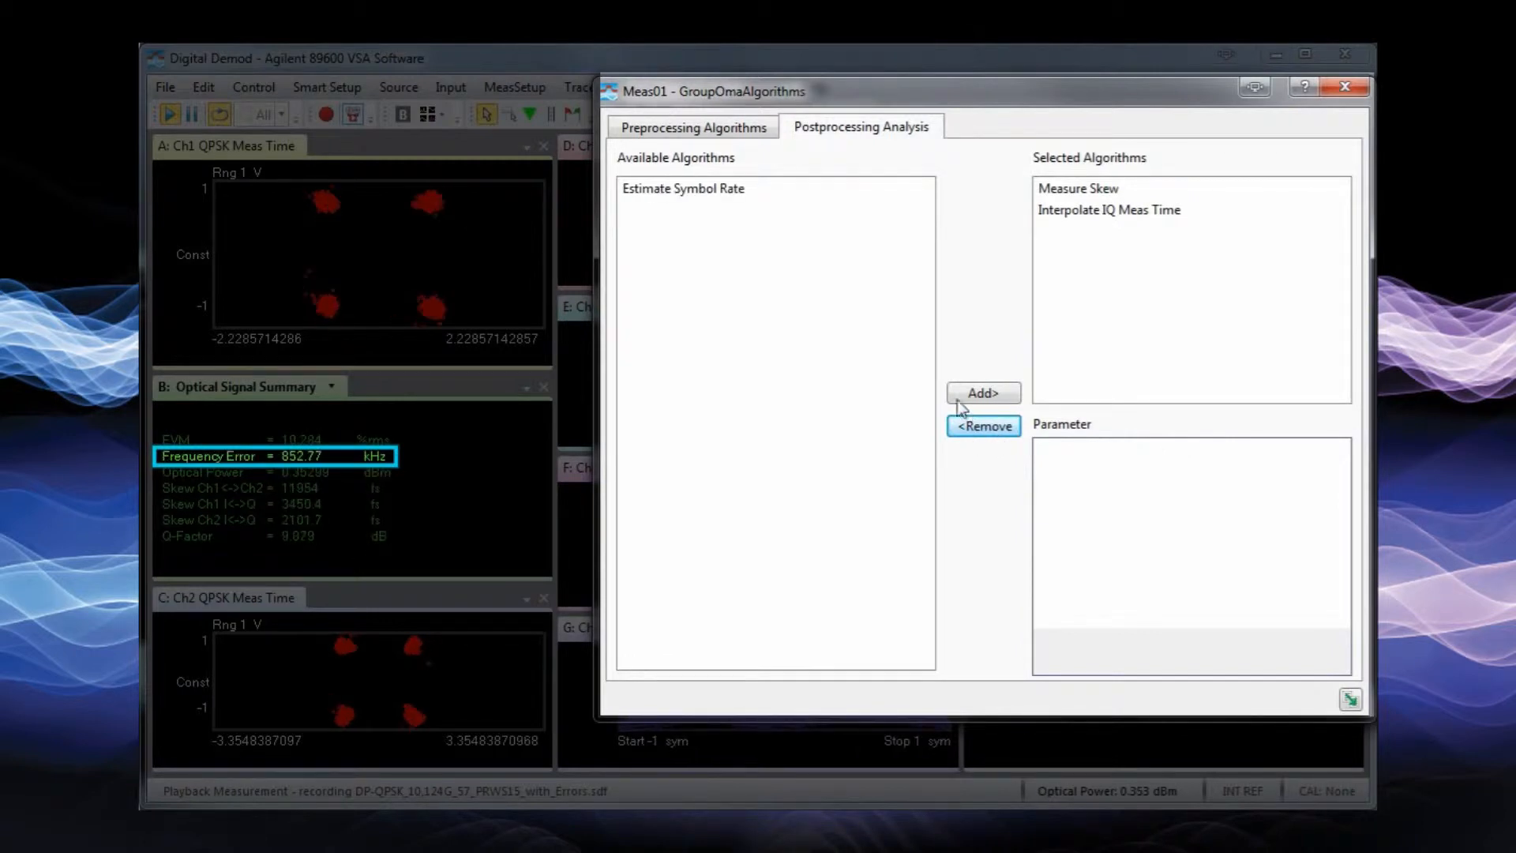
click(741, 196)
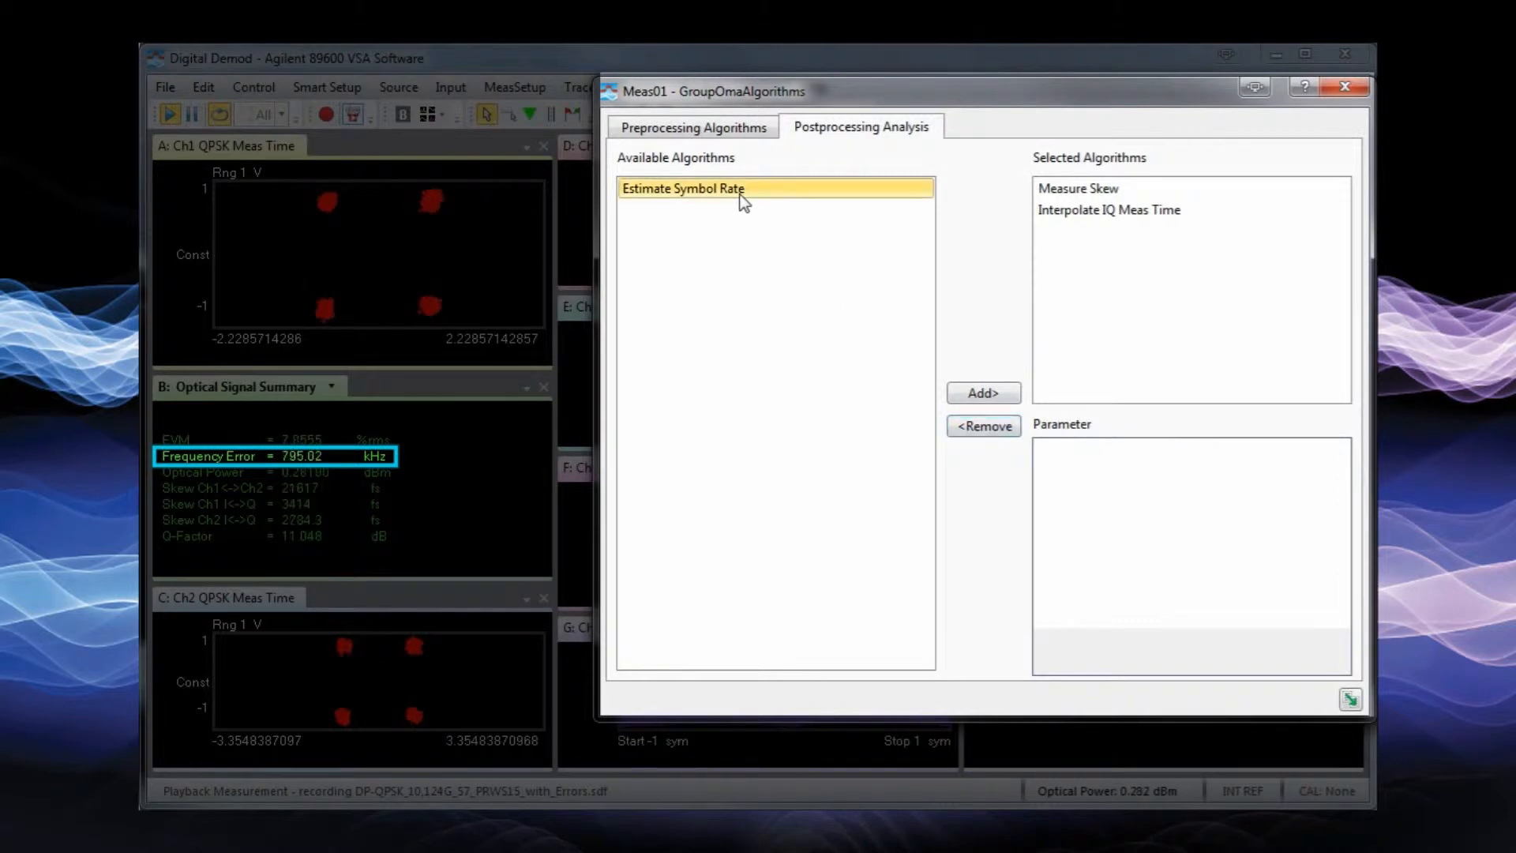
click(958, 395)
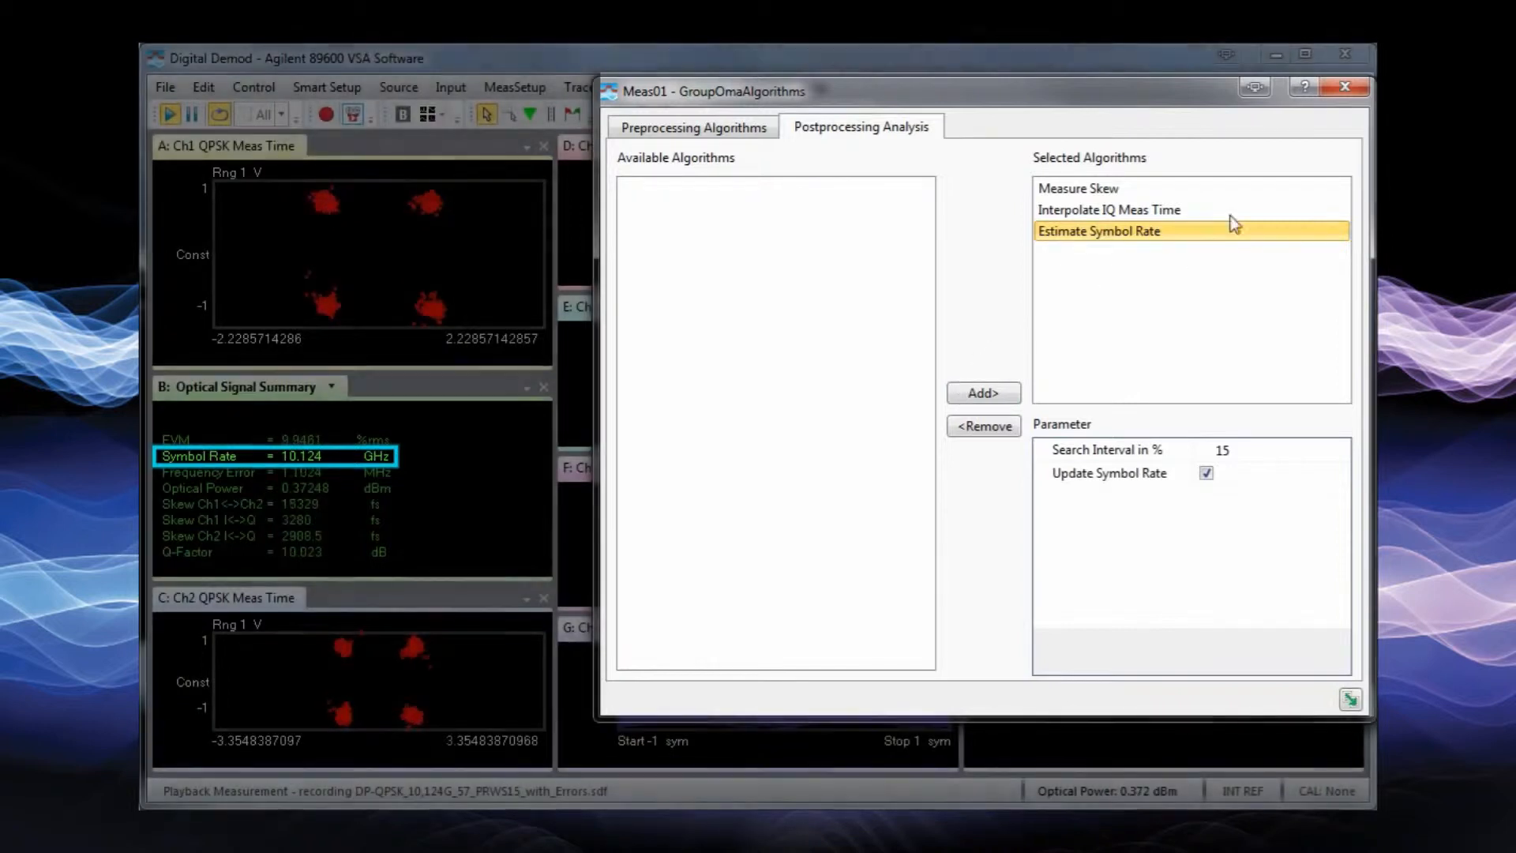
click(1342, 90)
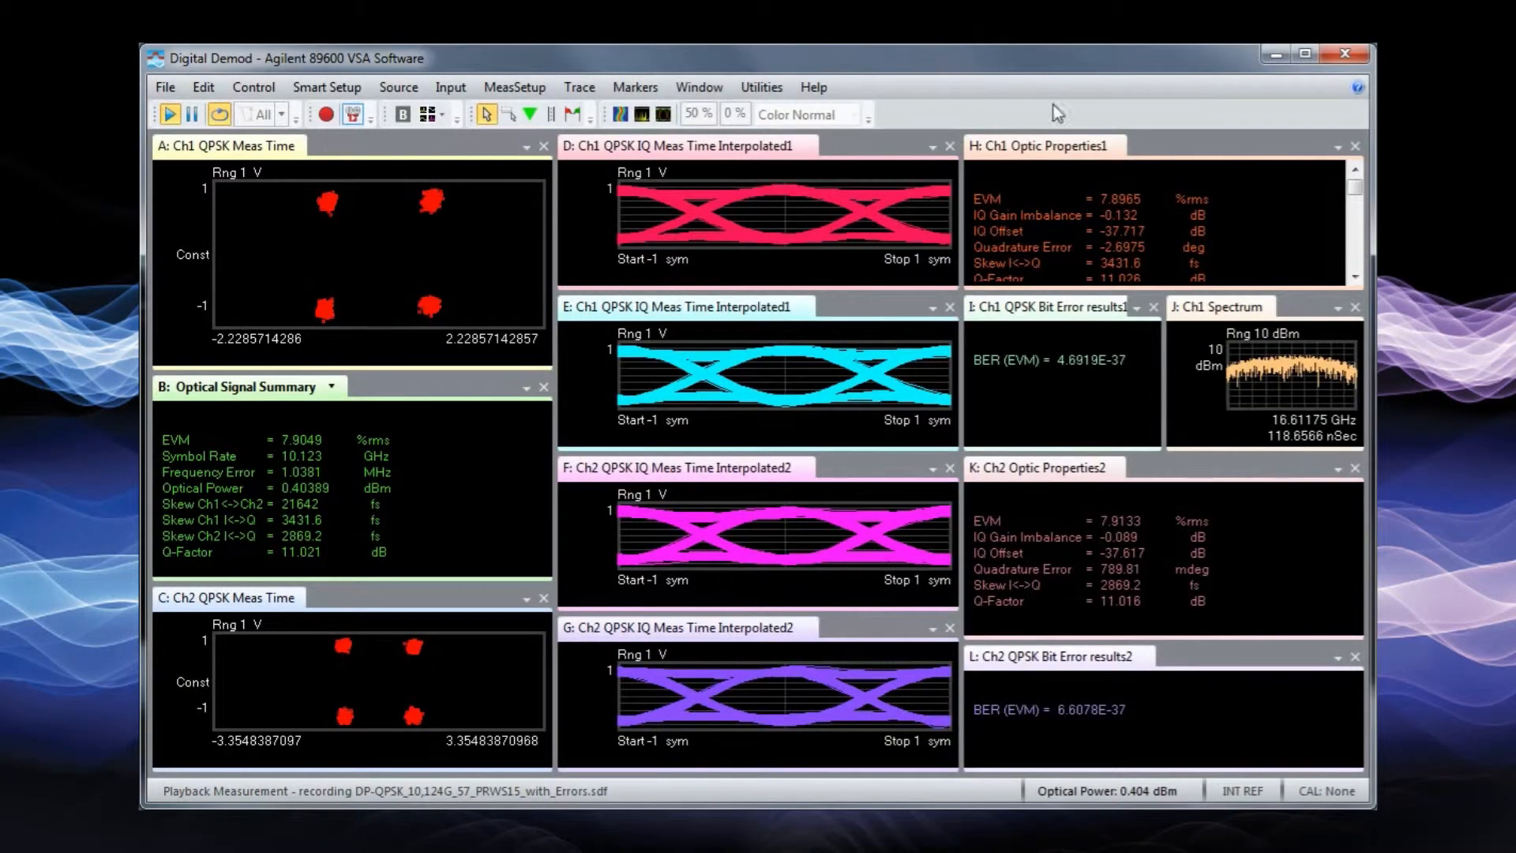
Enable the Bit Error Ratio measurement with PRBS 2^15 - 1 as its reference and close the digital demodulation properties
click(514, 87)
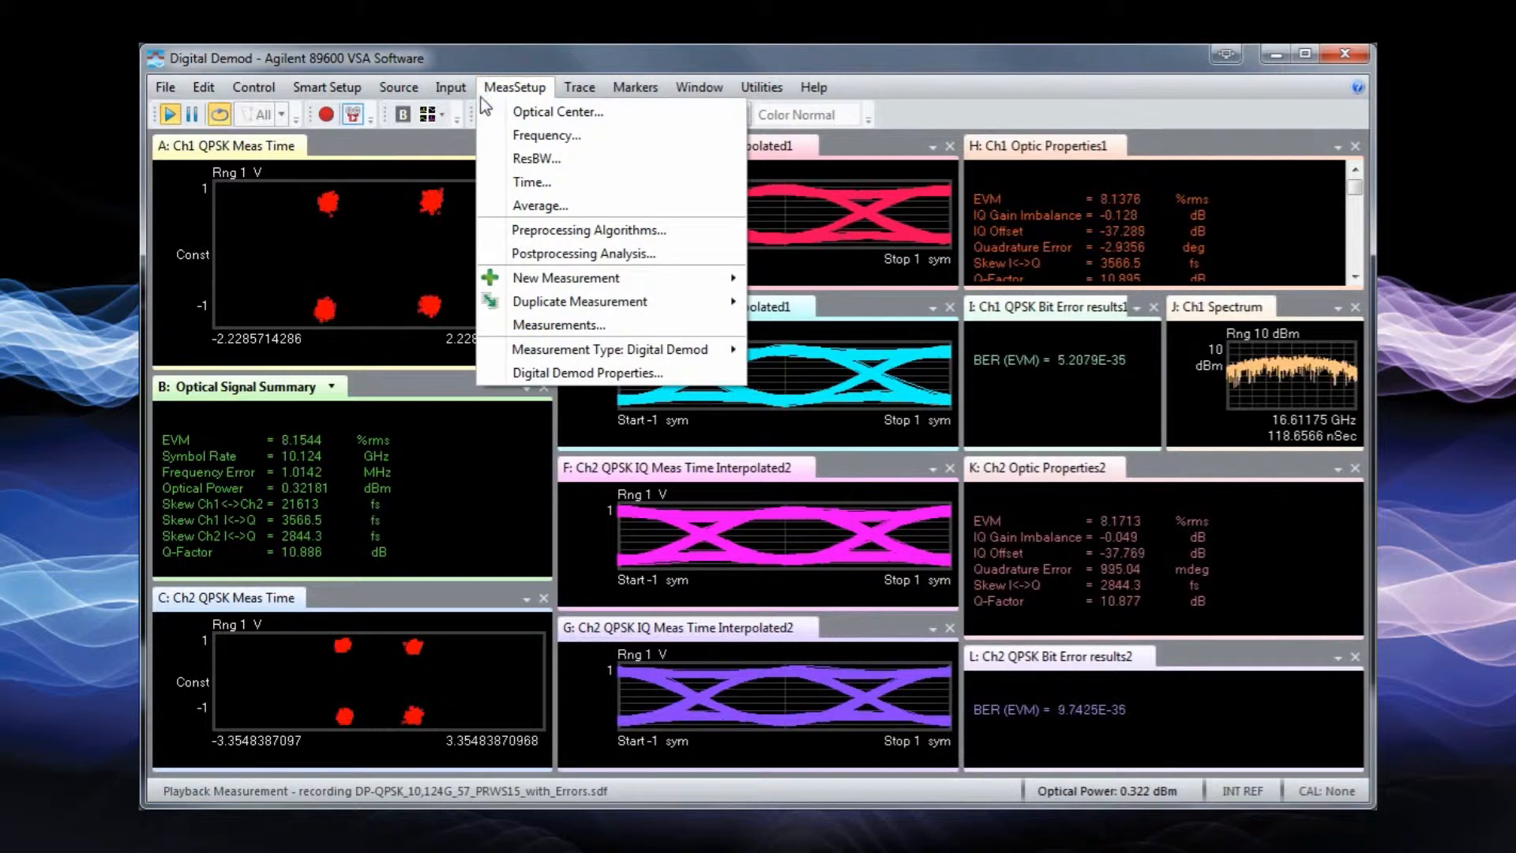
click(573, 371)
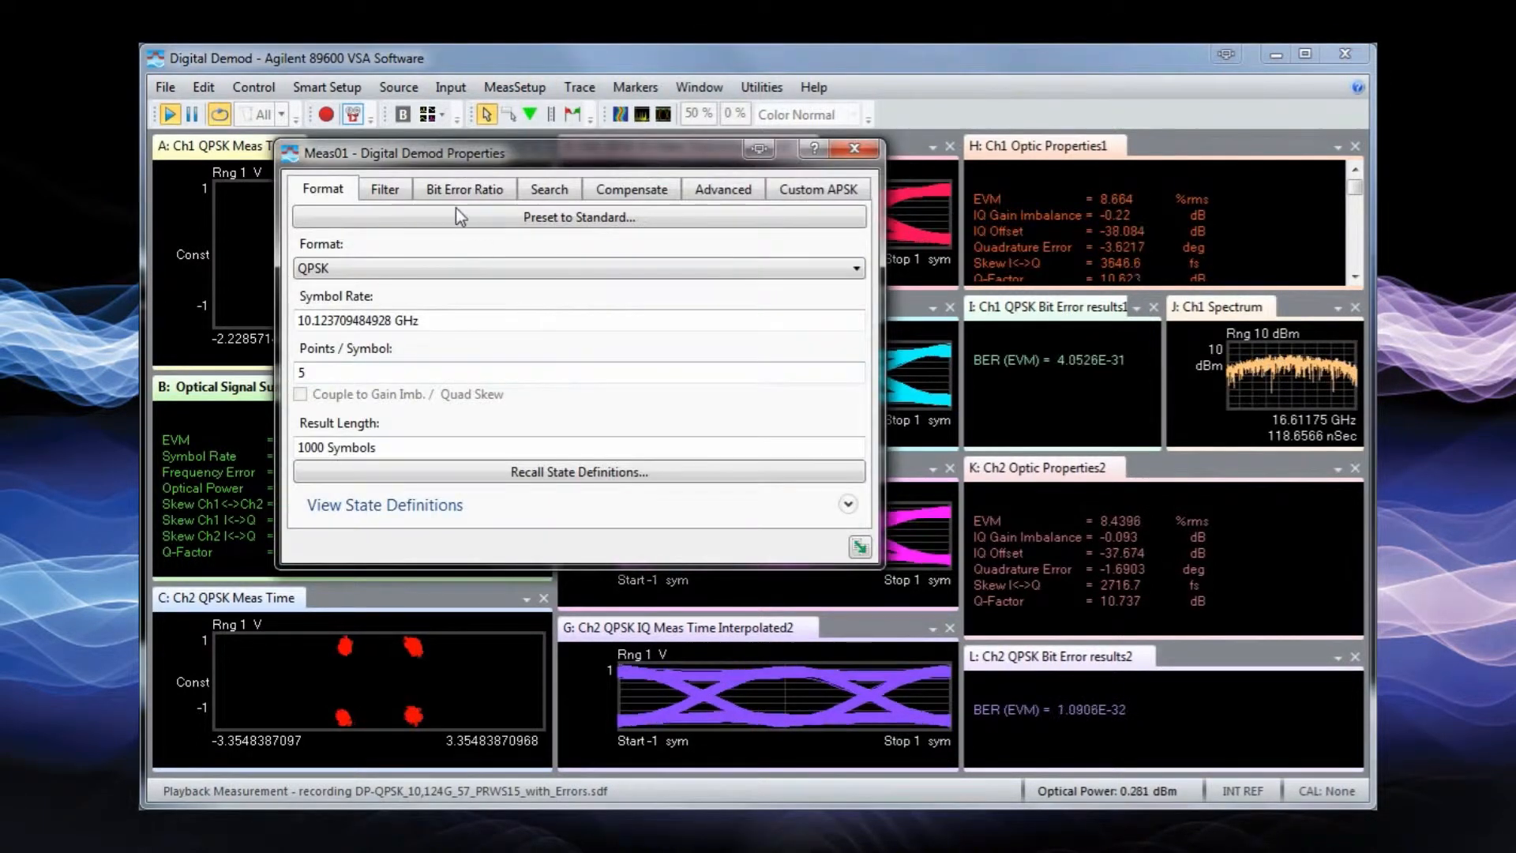
click(455, 189)
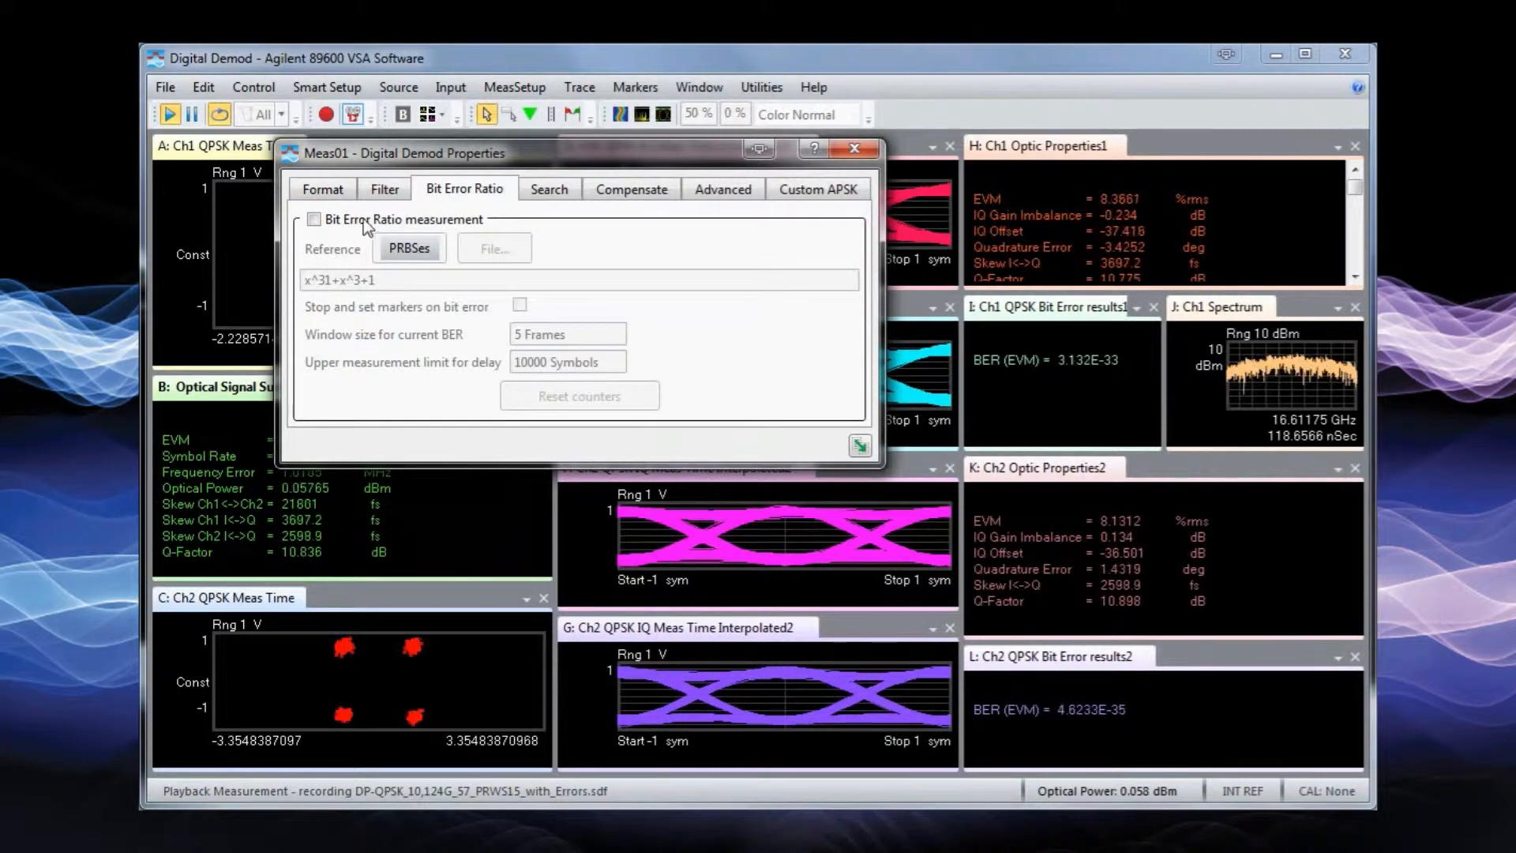
click(315, 220)
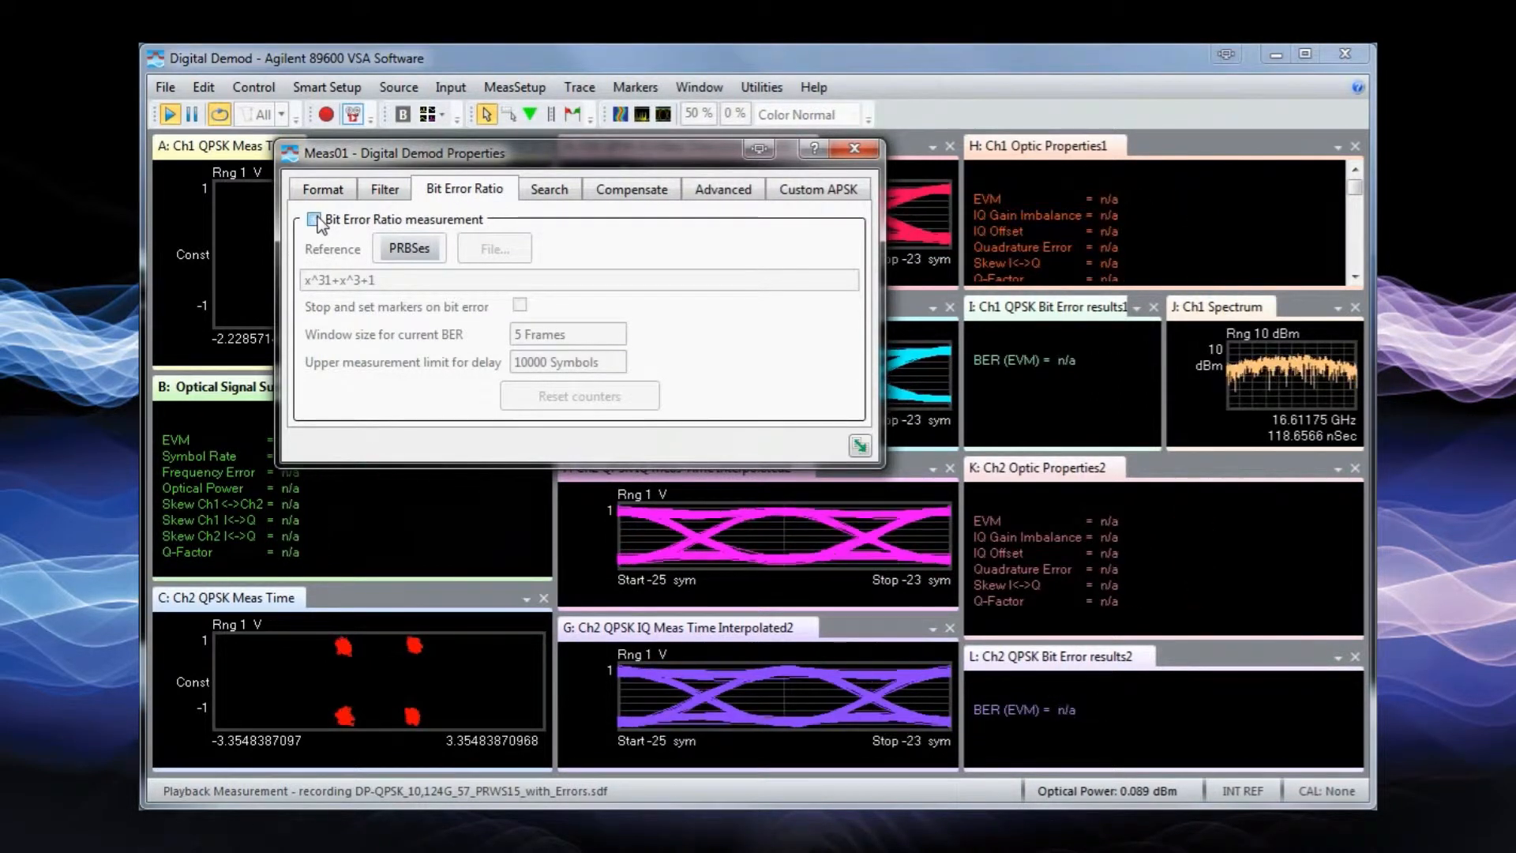
click(394, 249)
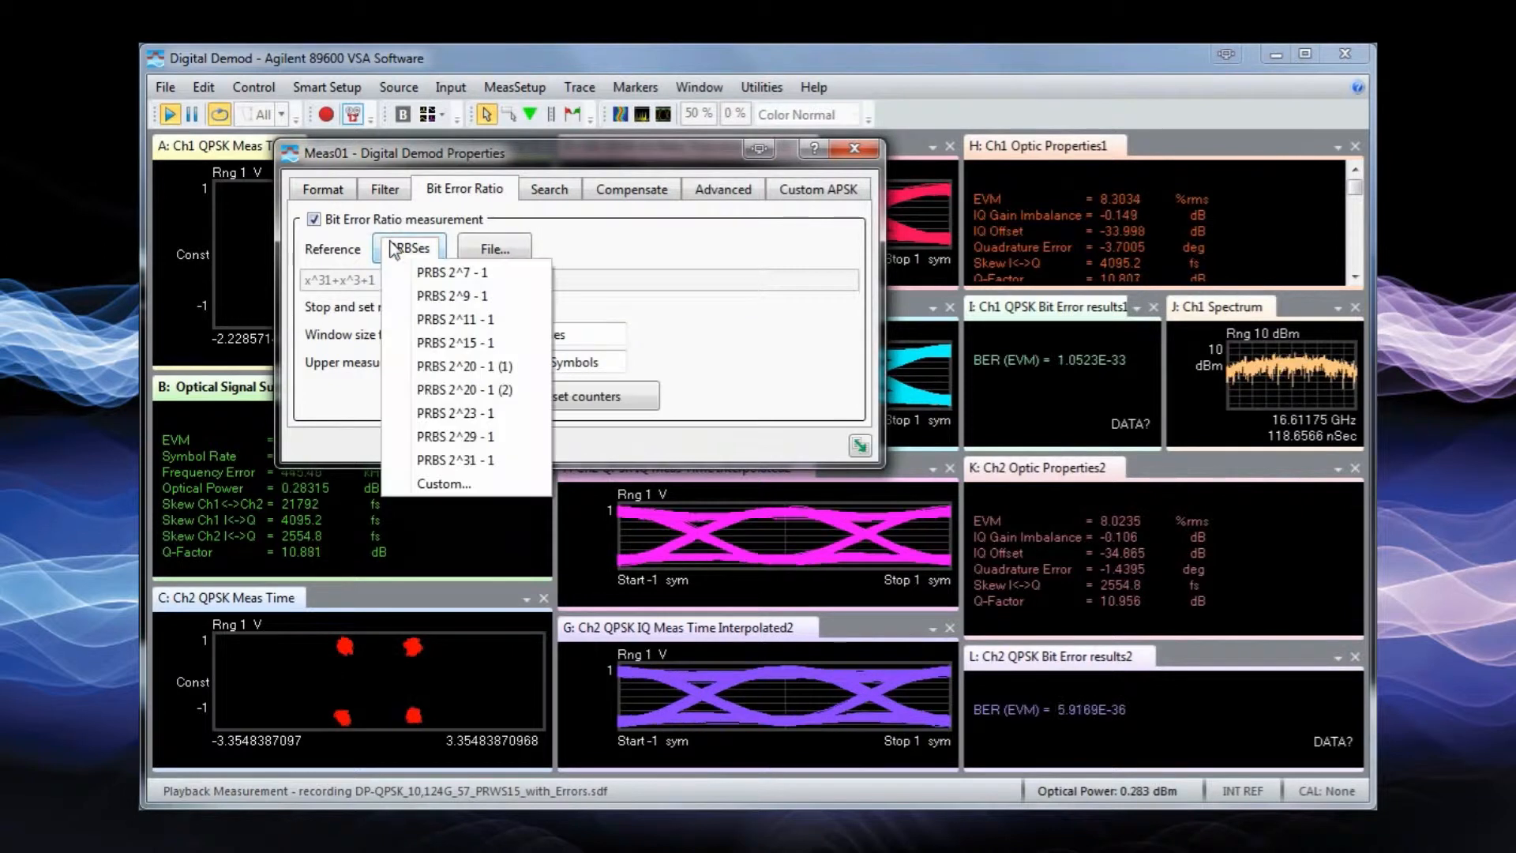
click(450, 342)
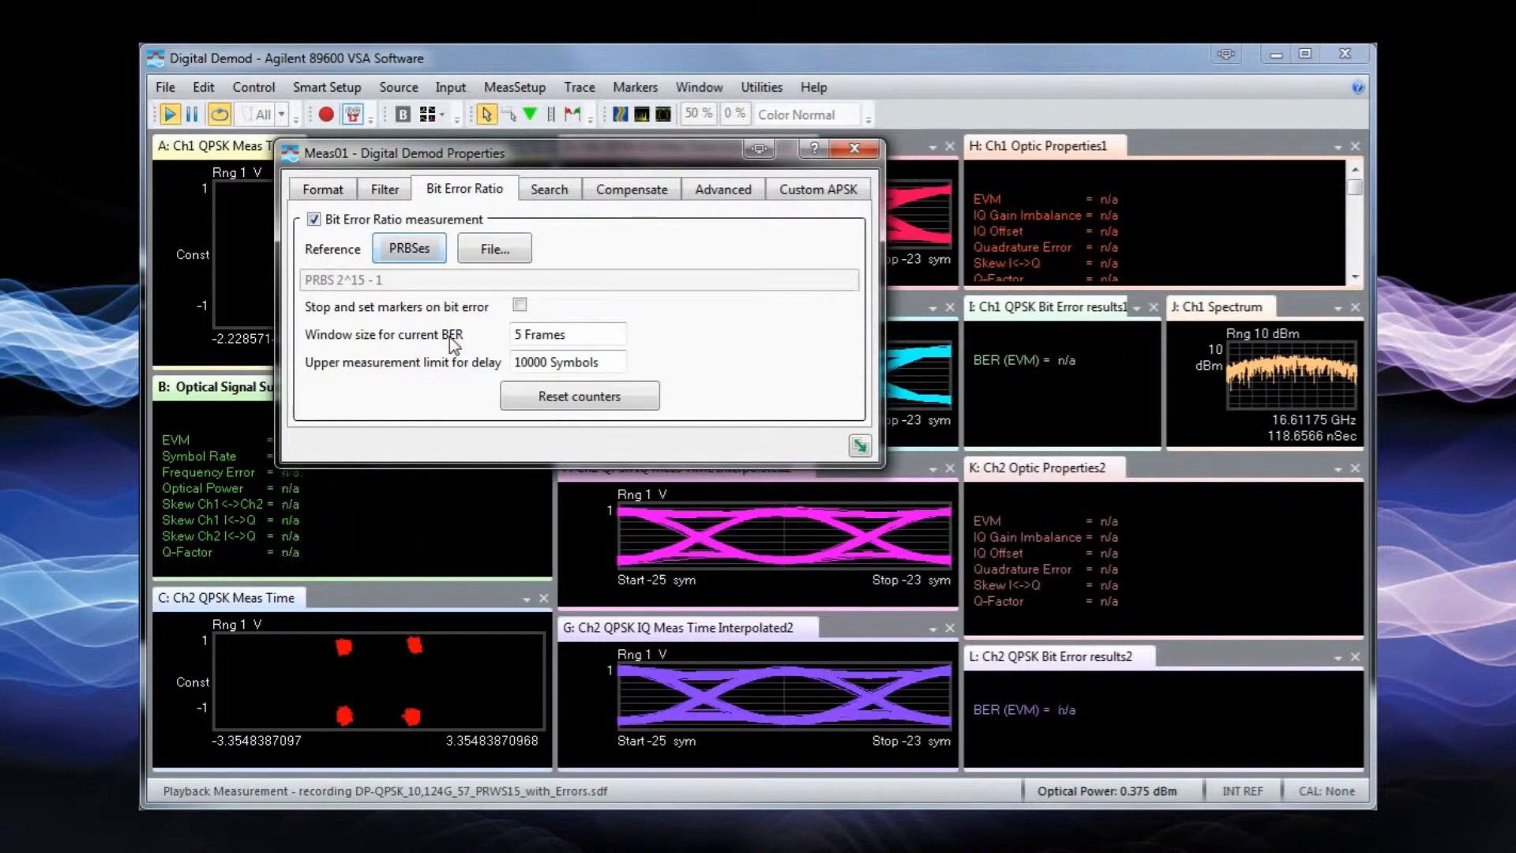
click(853, 150)
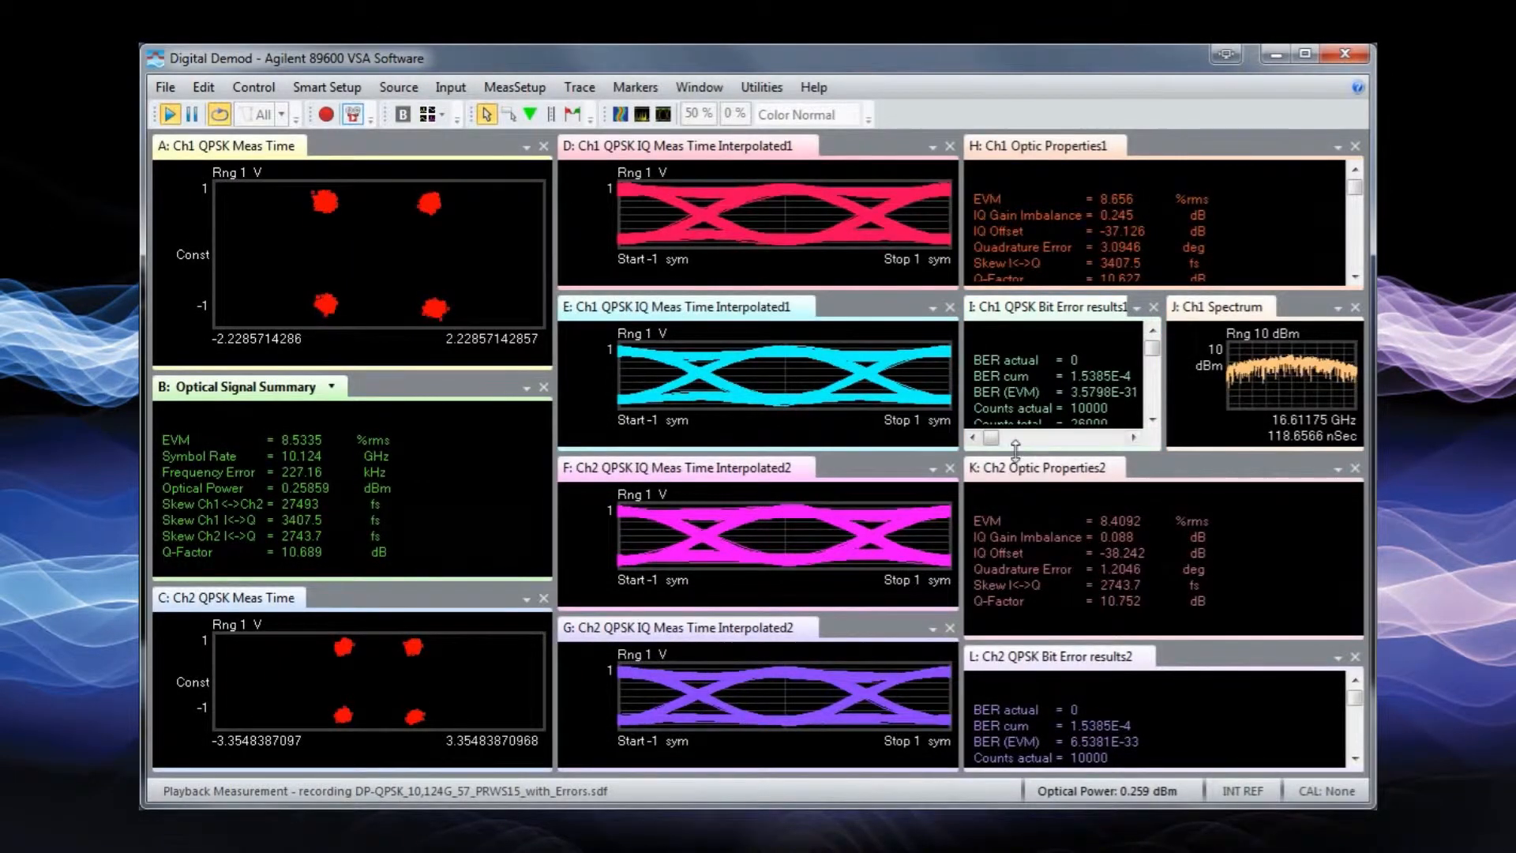
Enlarge the Ch1 Bit Error results trace, and switch trace B to the 2x1 cross-channel Bit Error results at a larger height
drag(1016, 449, 1019, 512)
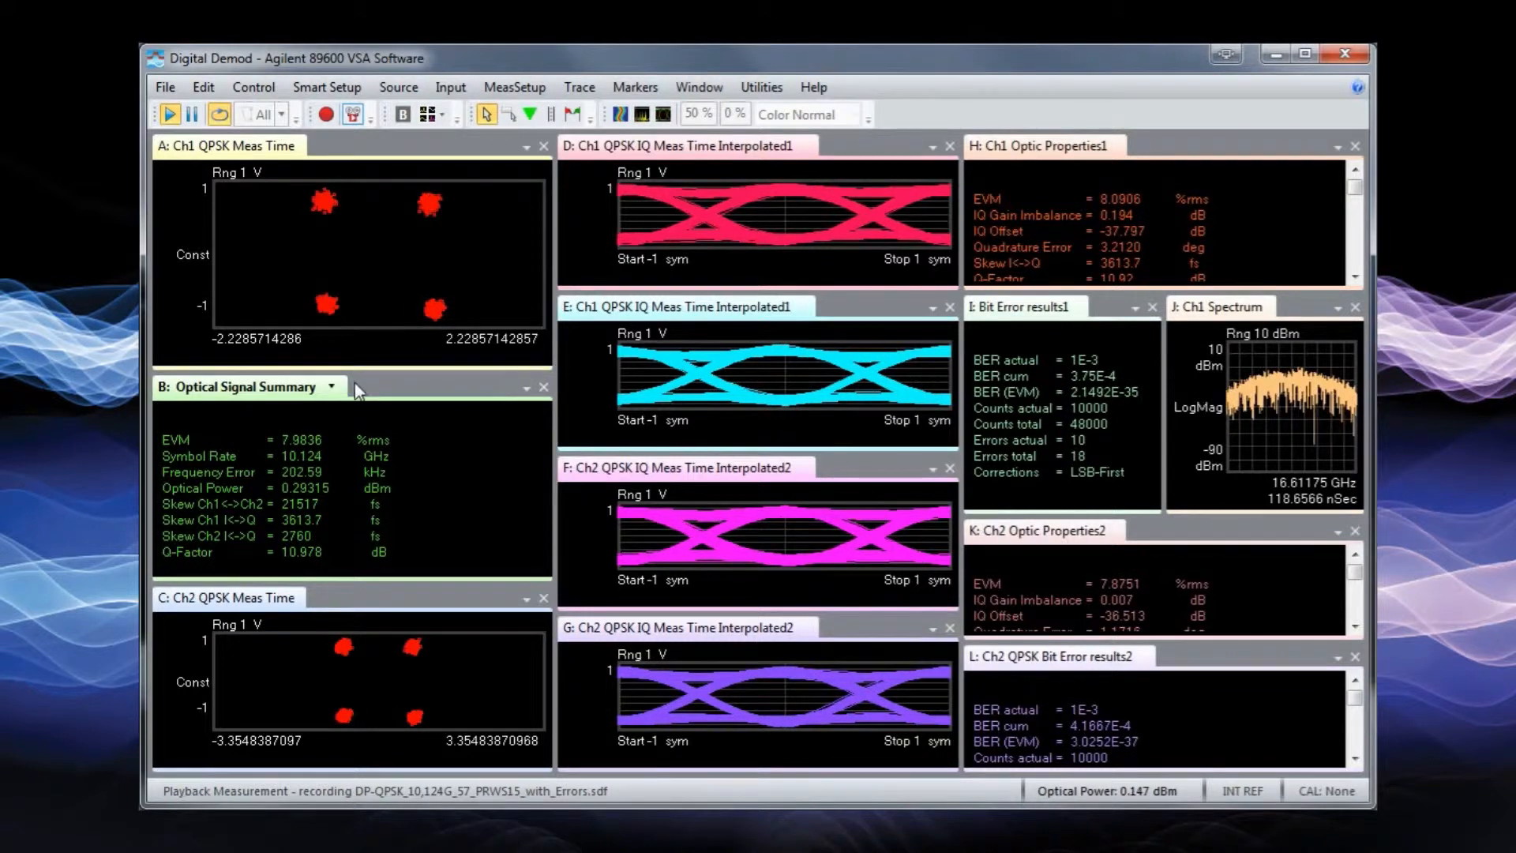
click(331, 387)
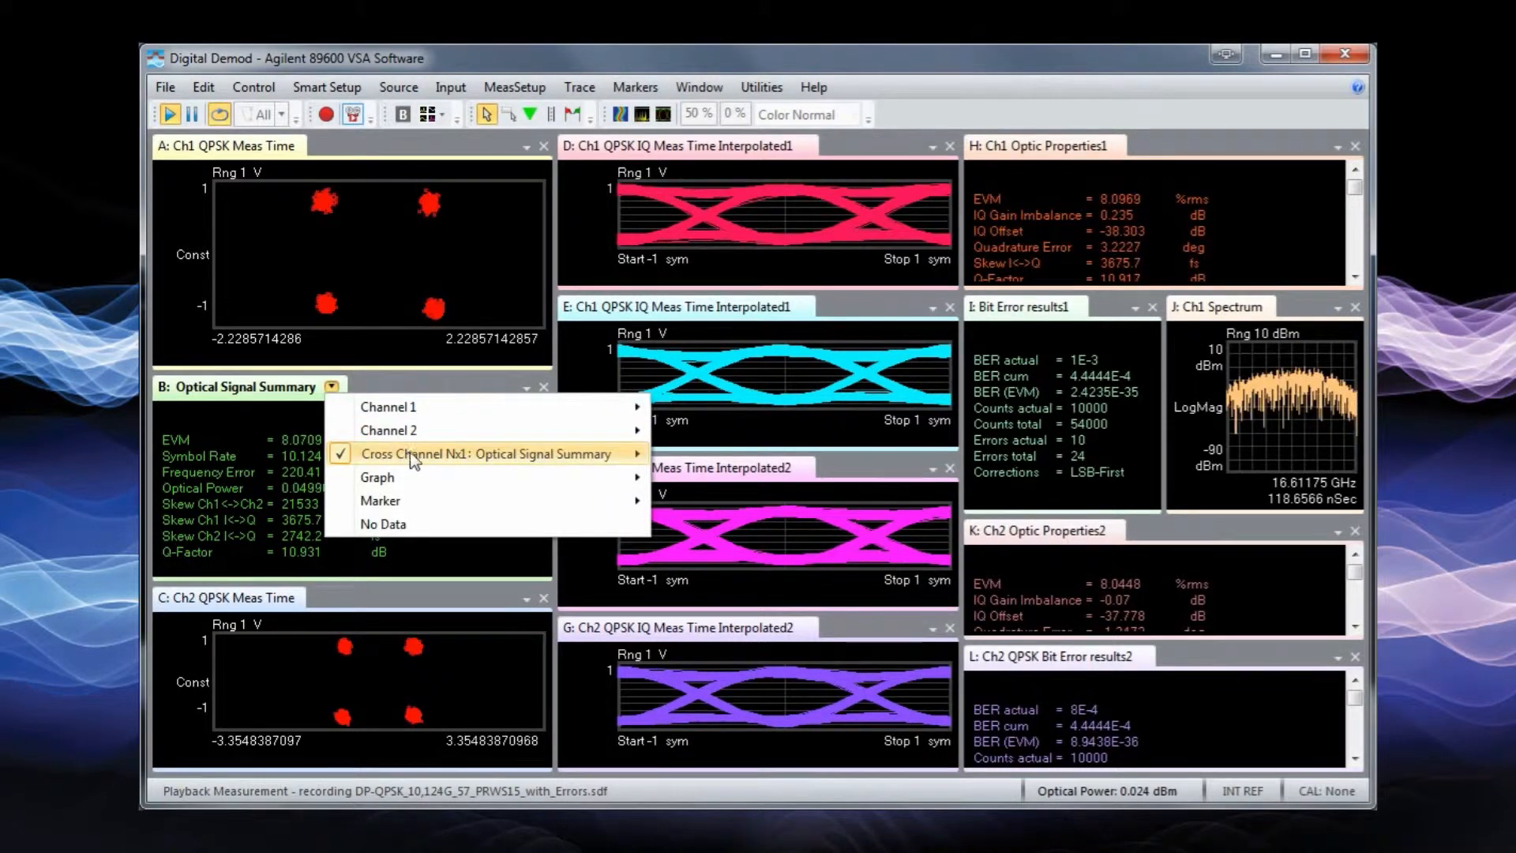
mouse_move(533, 461)
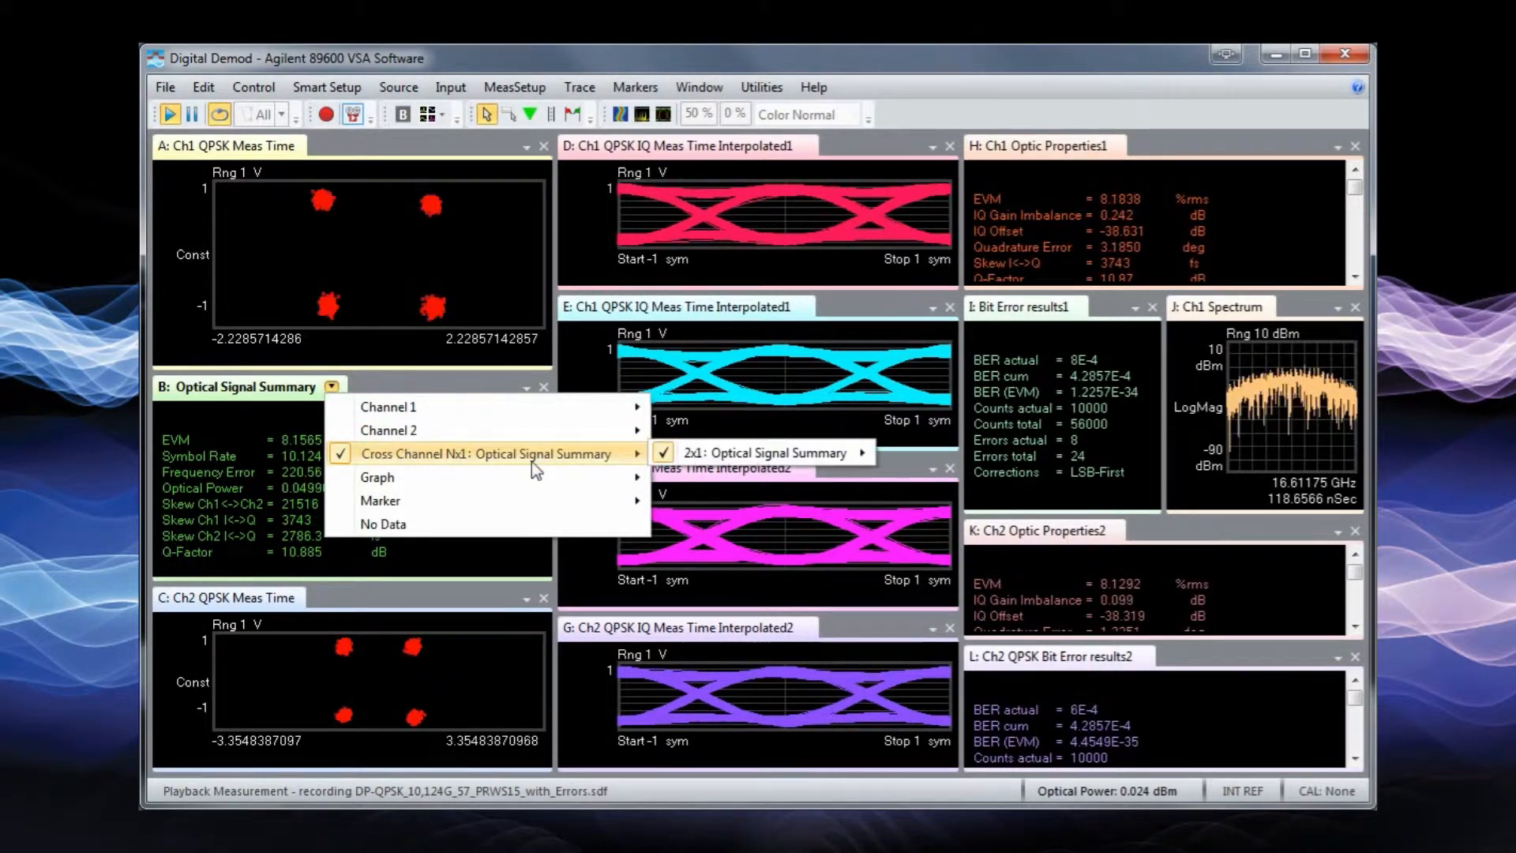
click(903, 458)
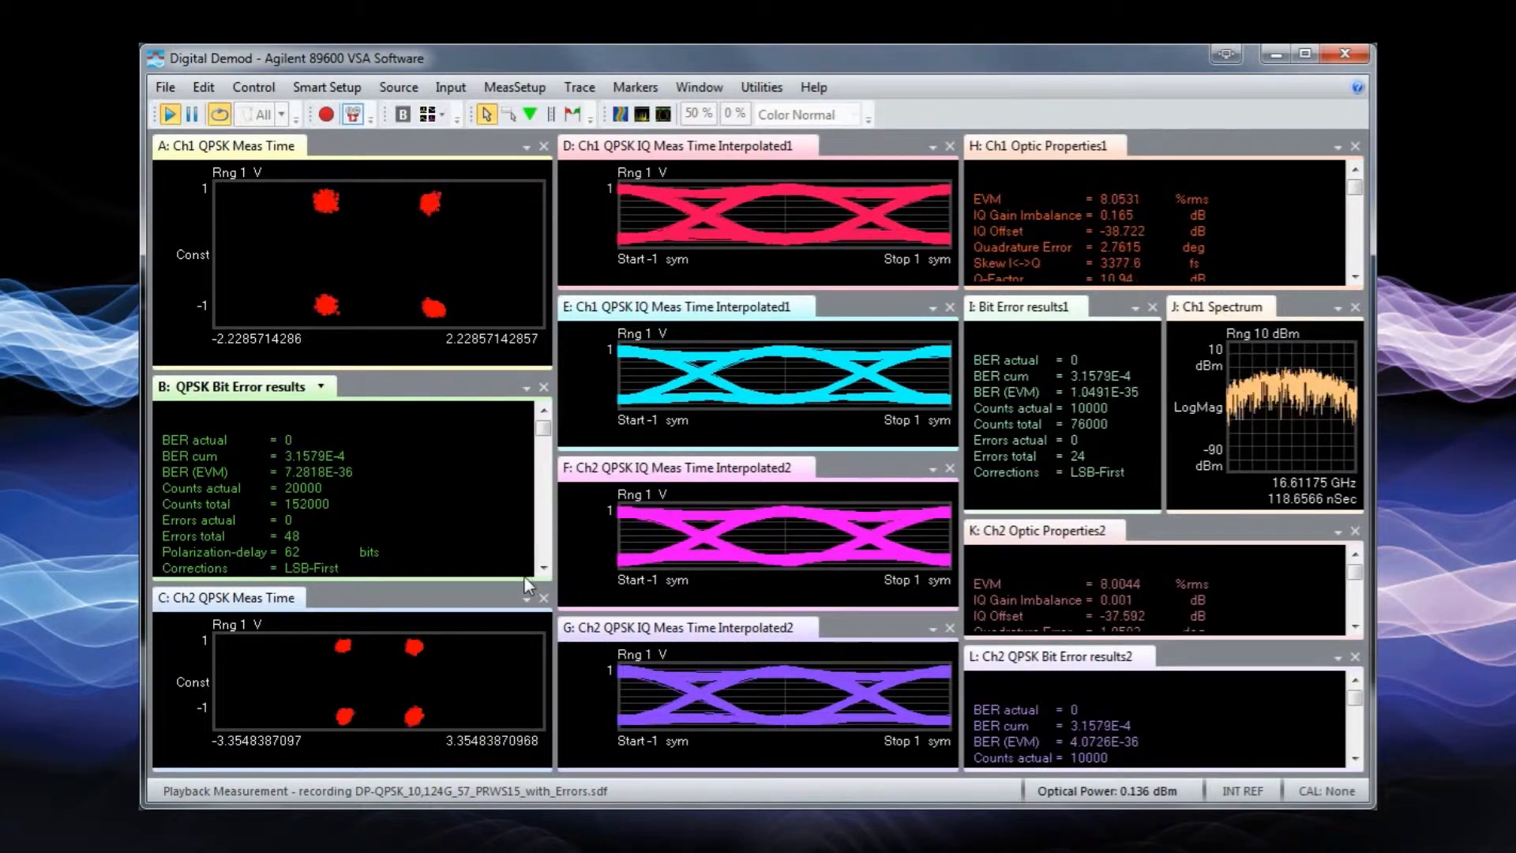
drag(524, 580, 524, 624)
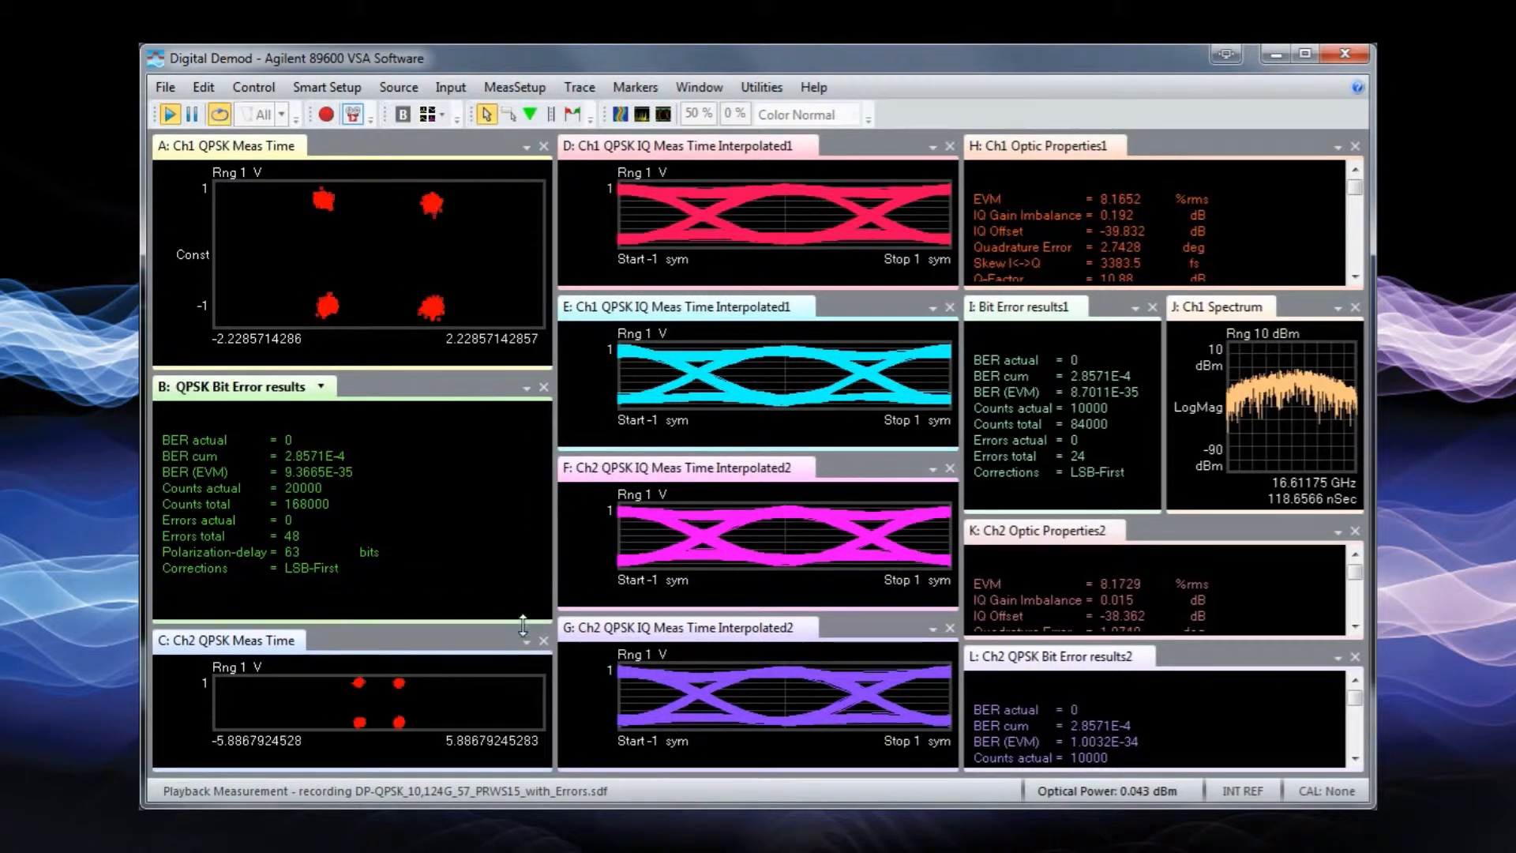
Show the 2x1 cross-channel Bit Error statistics in trace B and look through the per-symbol entries
click(321, 387)
mouse_move(525, 452)
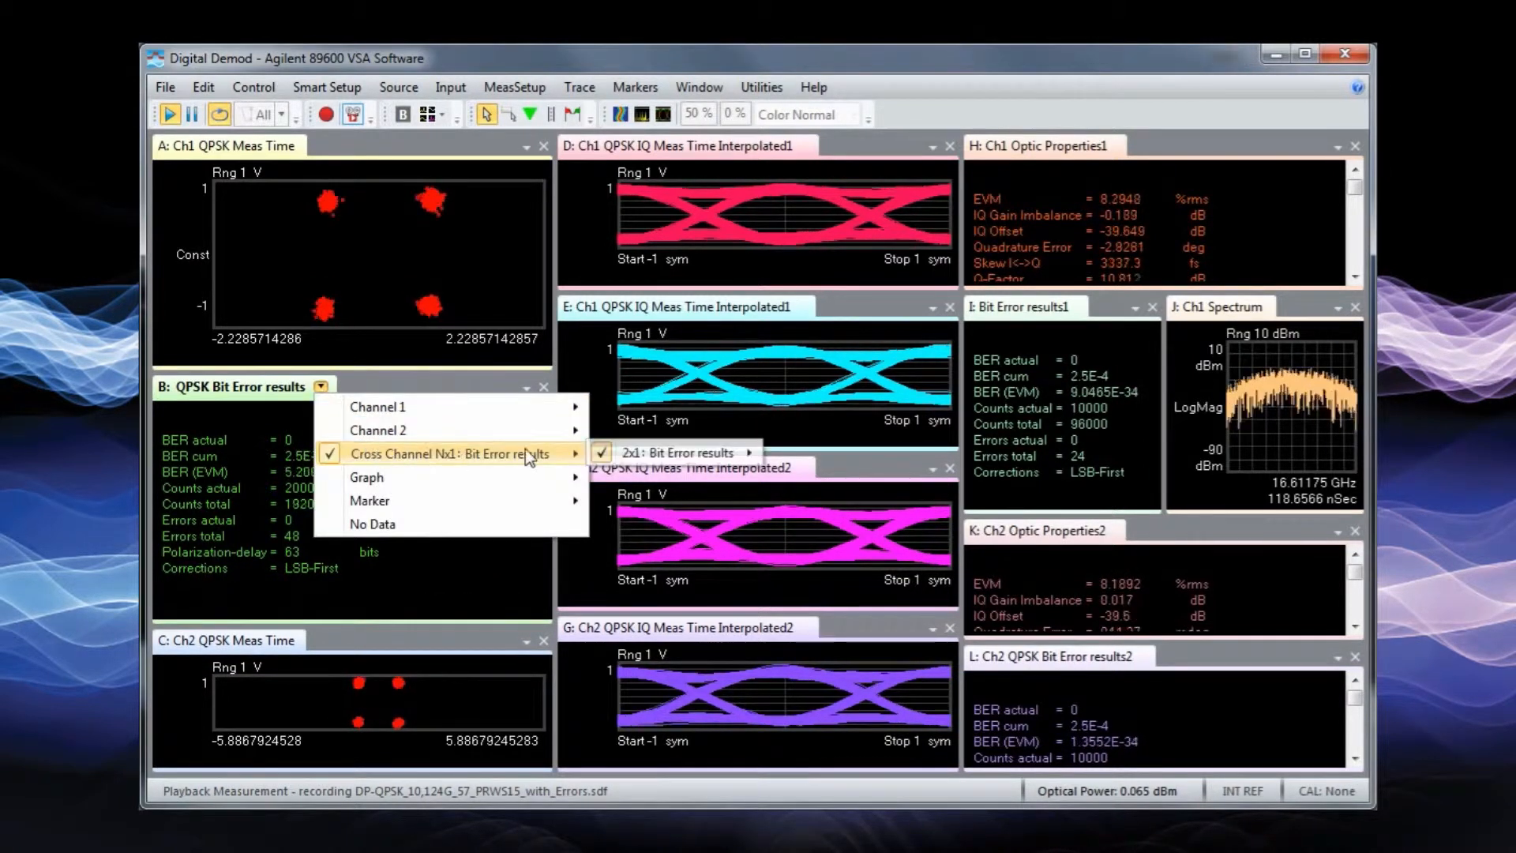
mouse_move(711, 453)
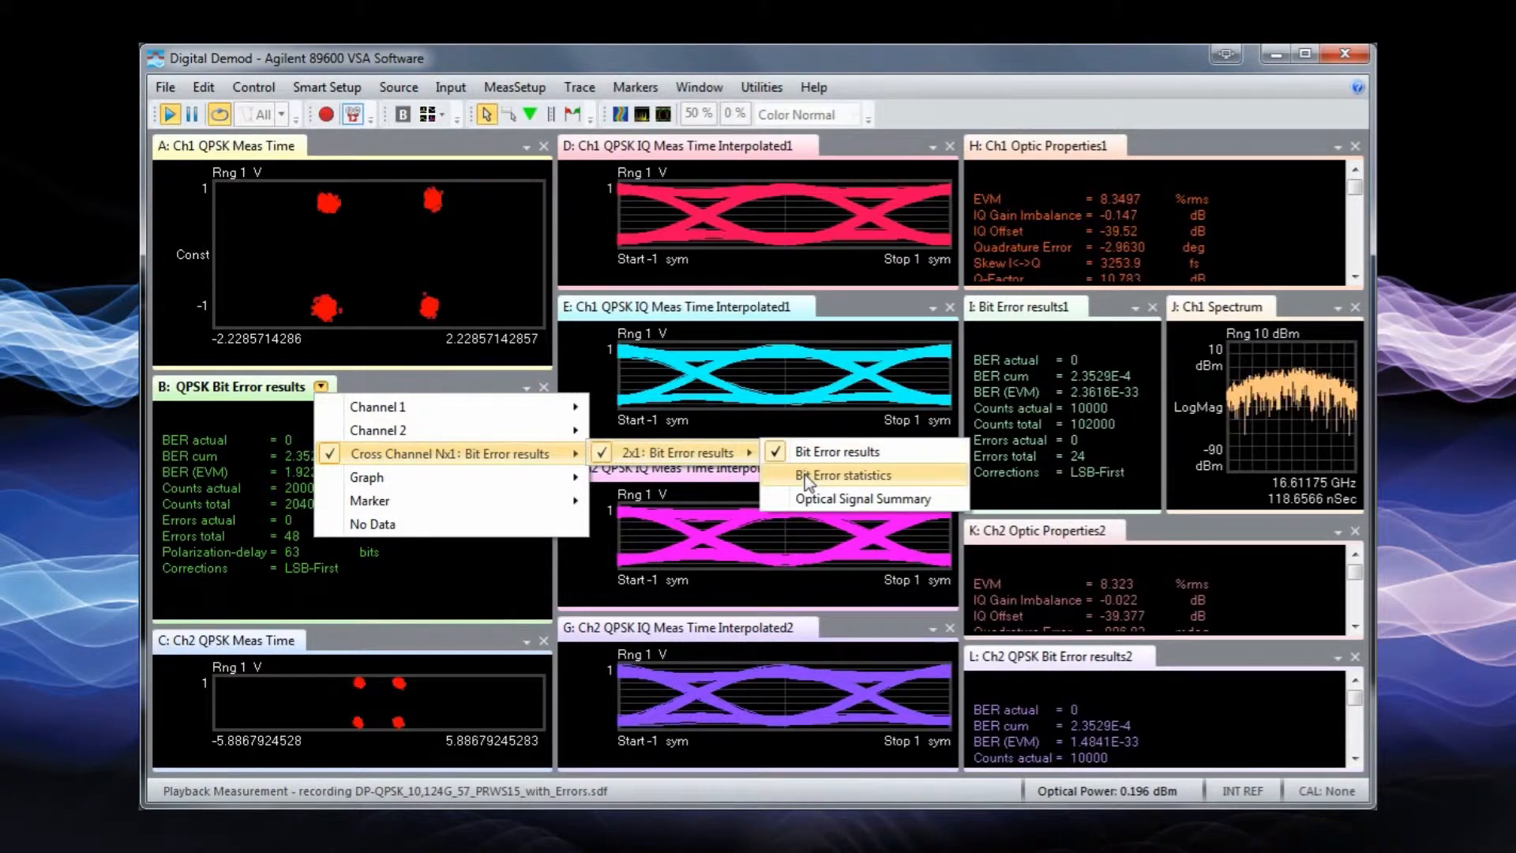
click(841, 475)
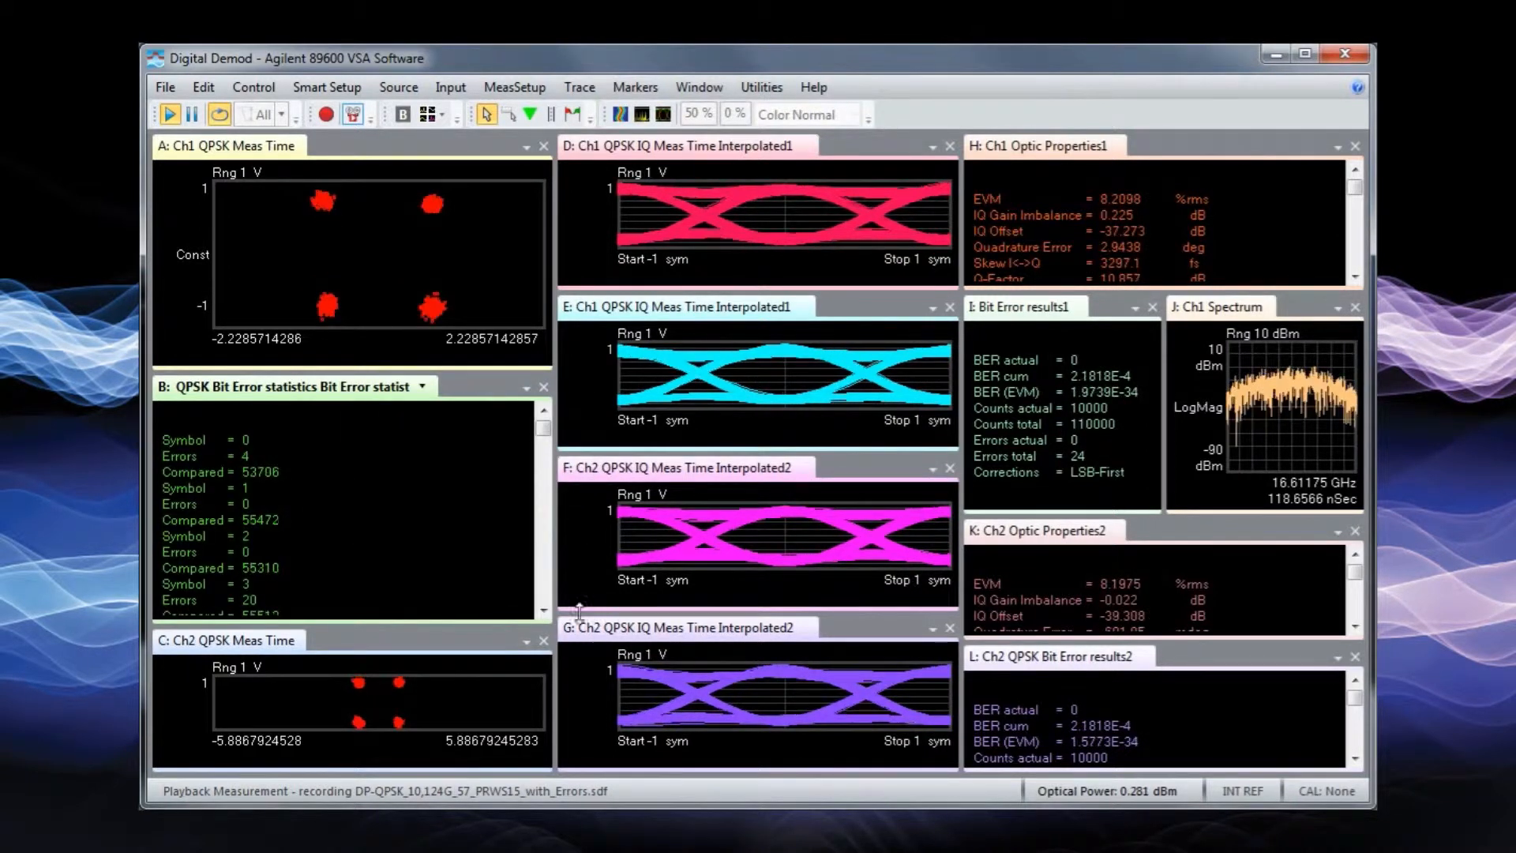
click(542, 609)
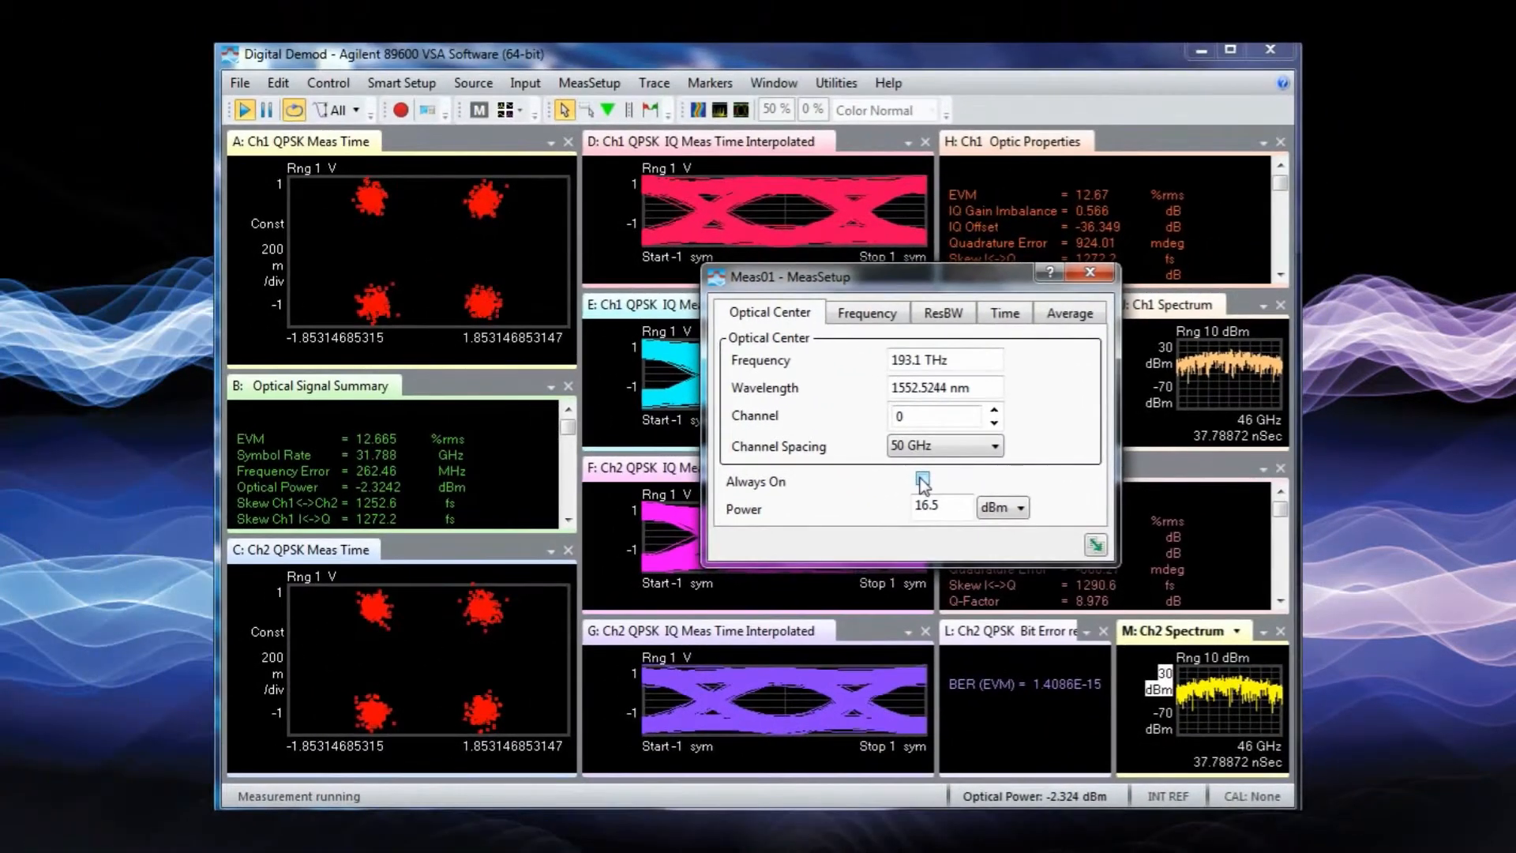
Enable Always On in the optical center settings and close the measurement setup
click(922, 480)
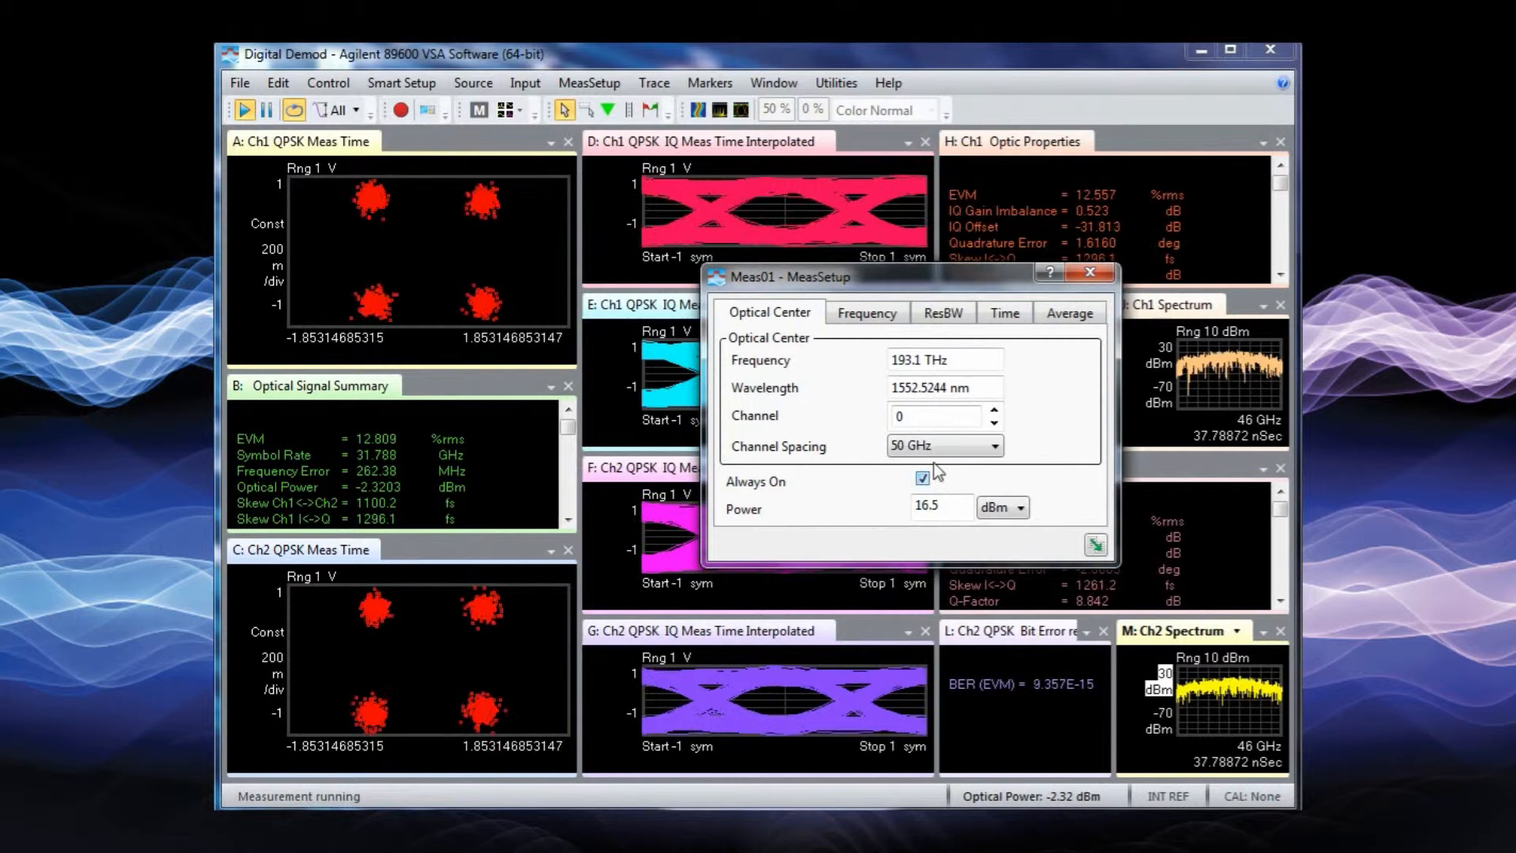
click(1088, 276)
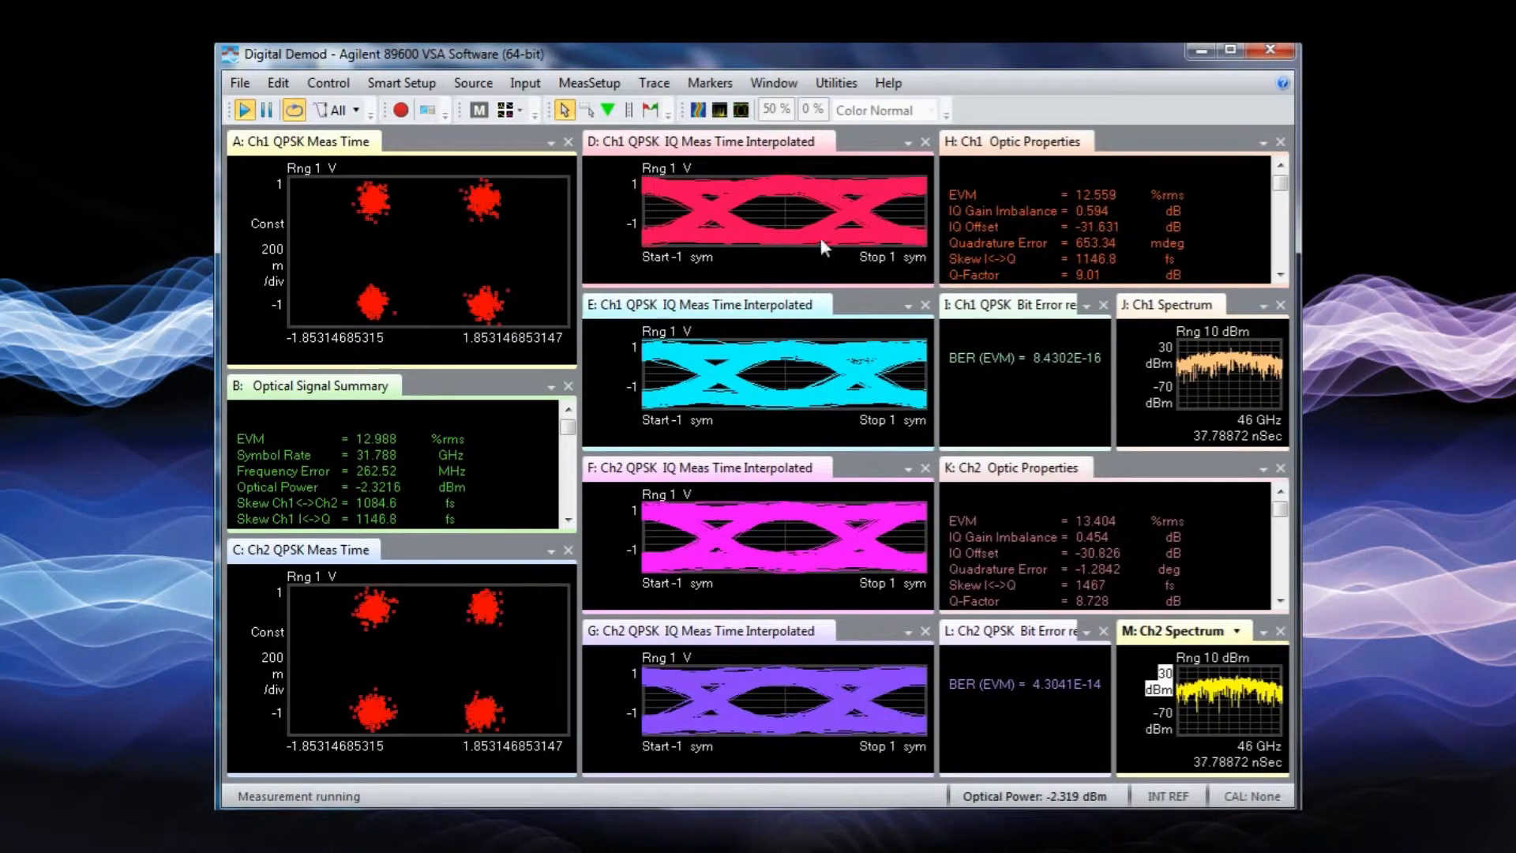
Turn on the auxiliary source, switch it from center-frequency offset to absolute frequency, and set the frequency to 193.5 THz
click(478, 83)
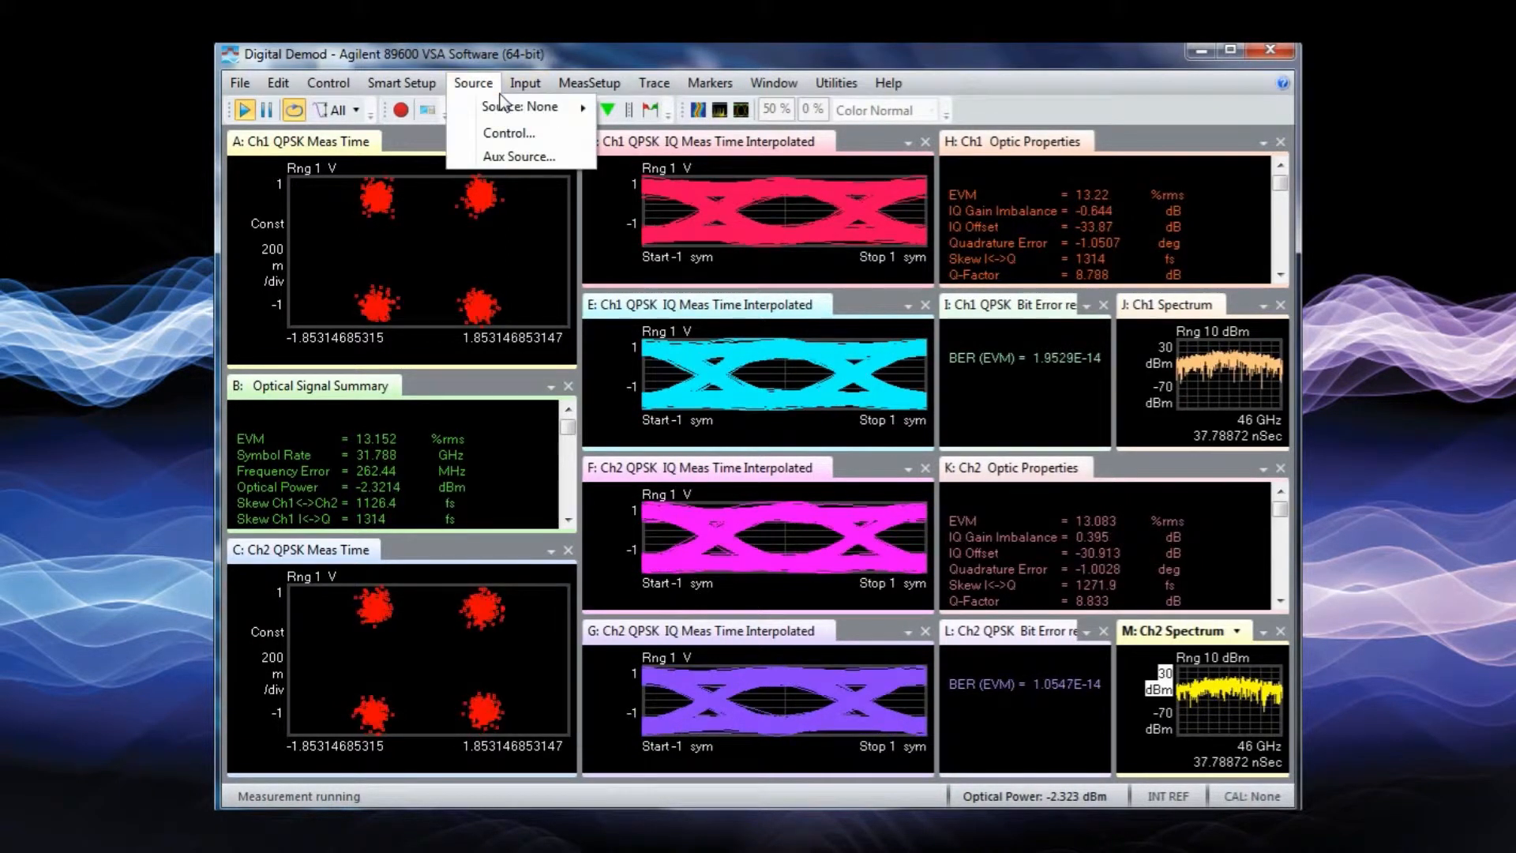
click(514, 156)
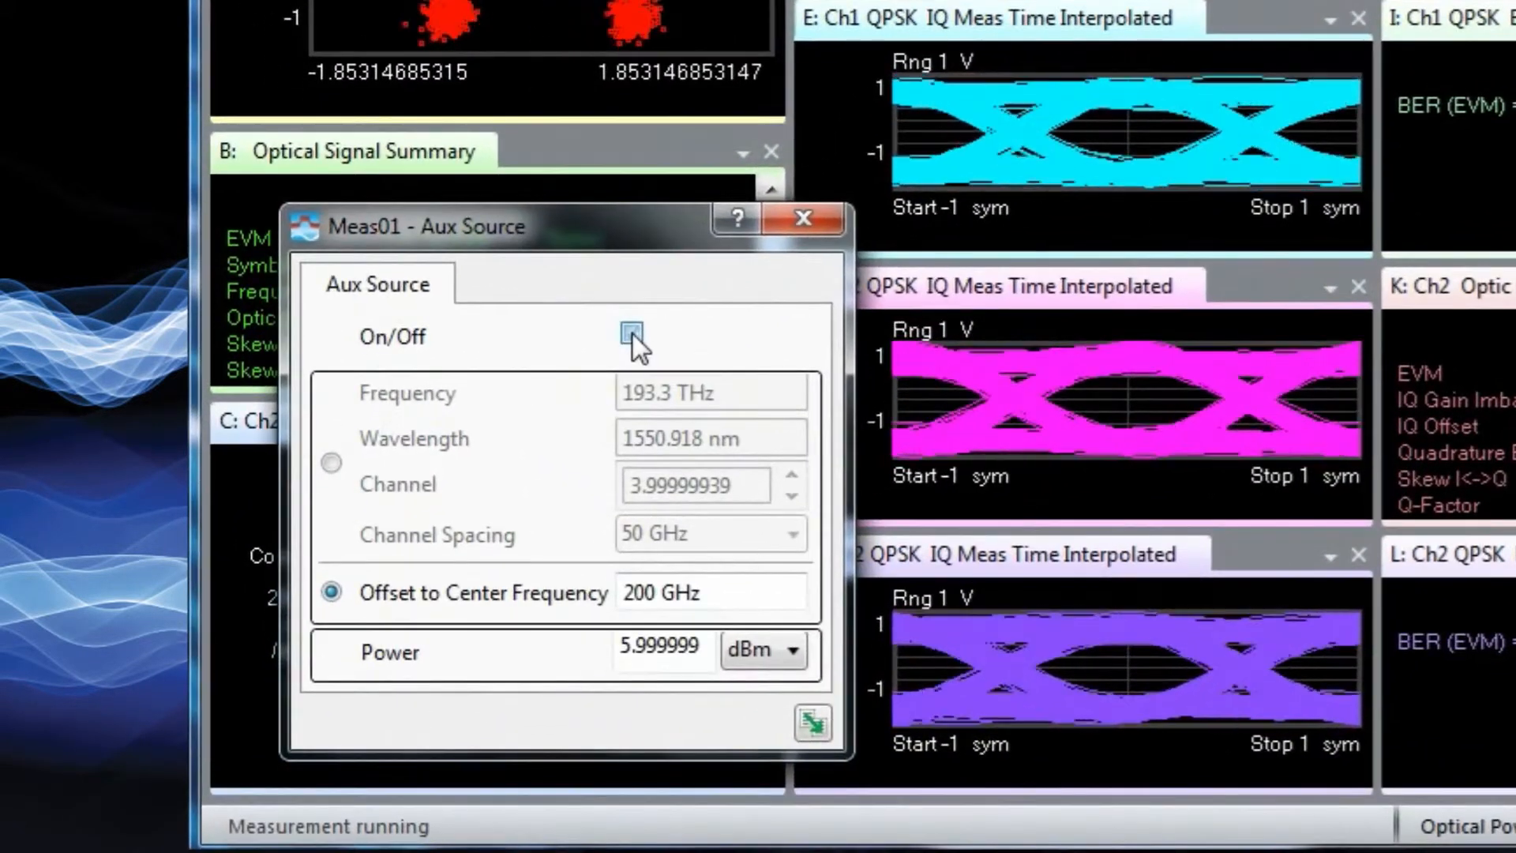
click(632, 334)
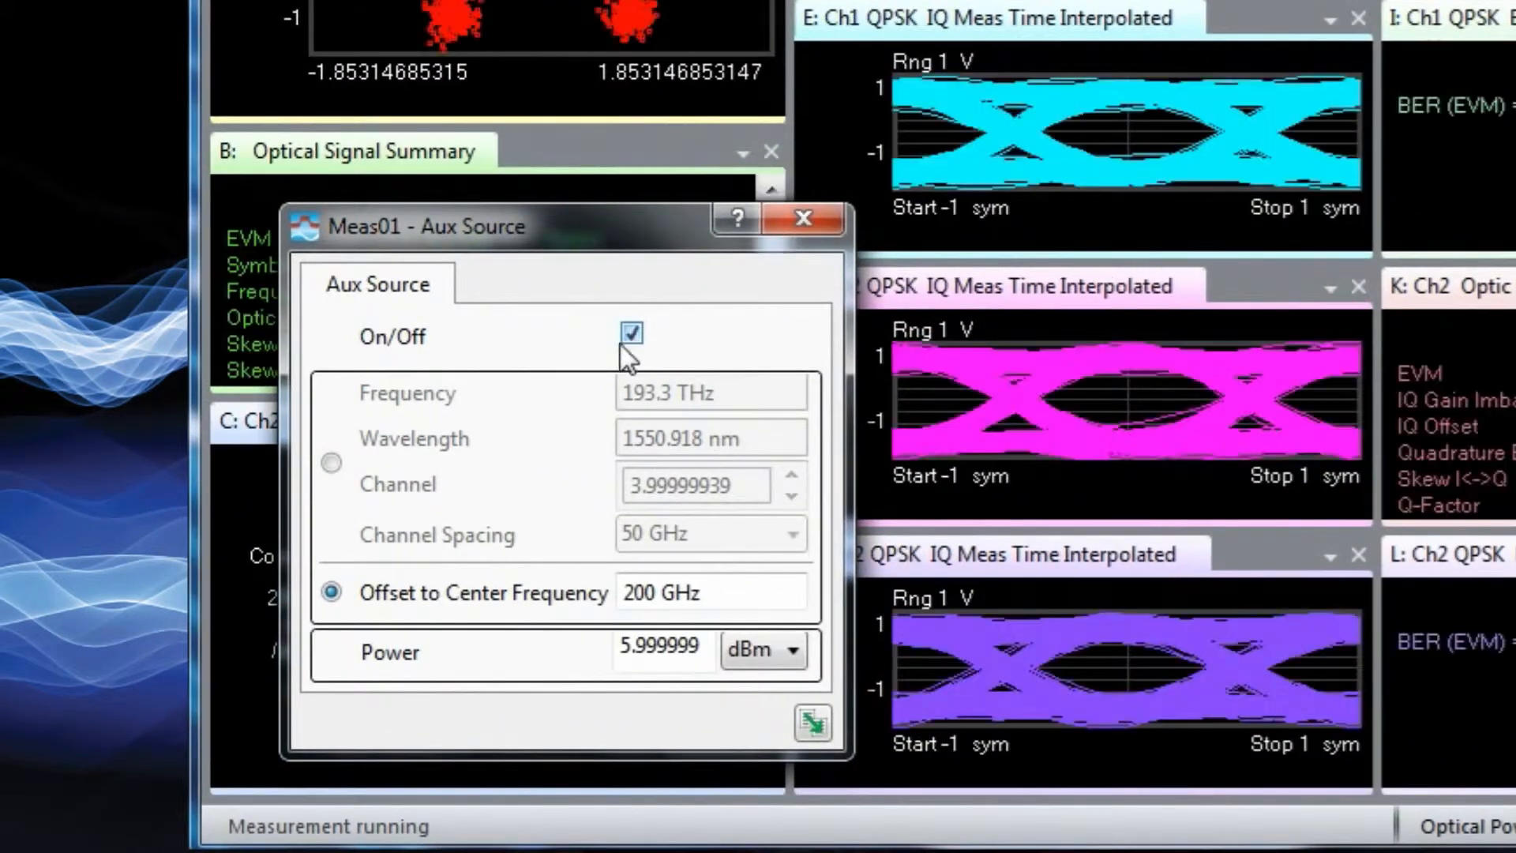
click(327, 471)
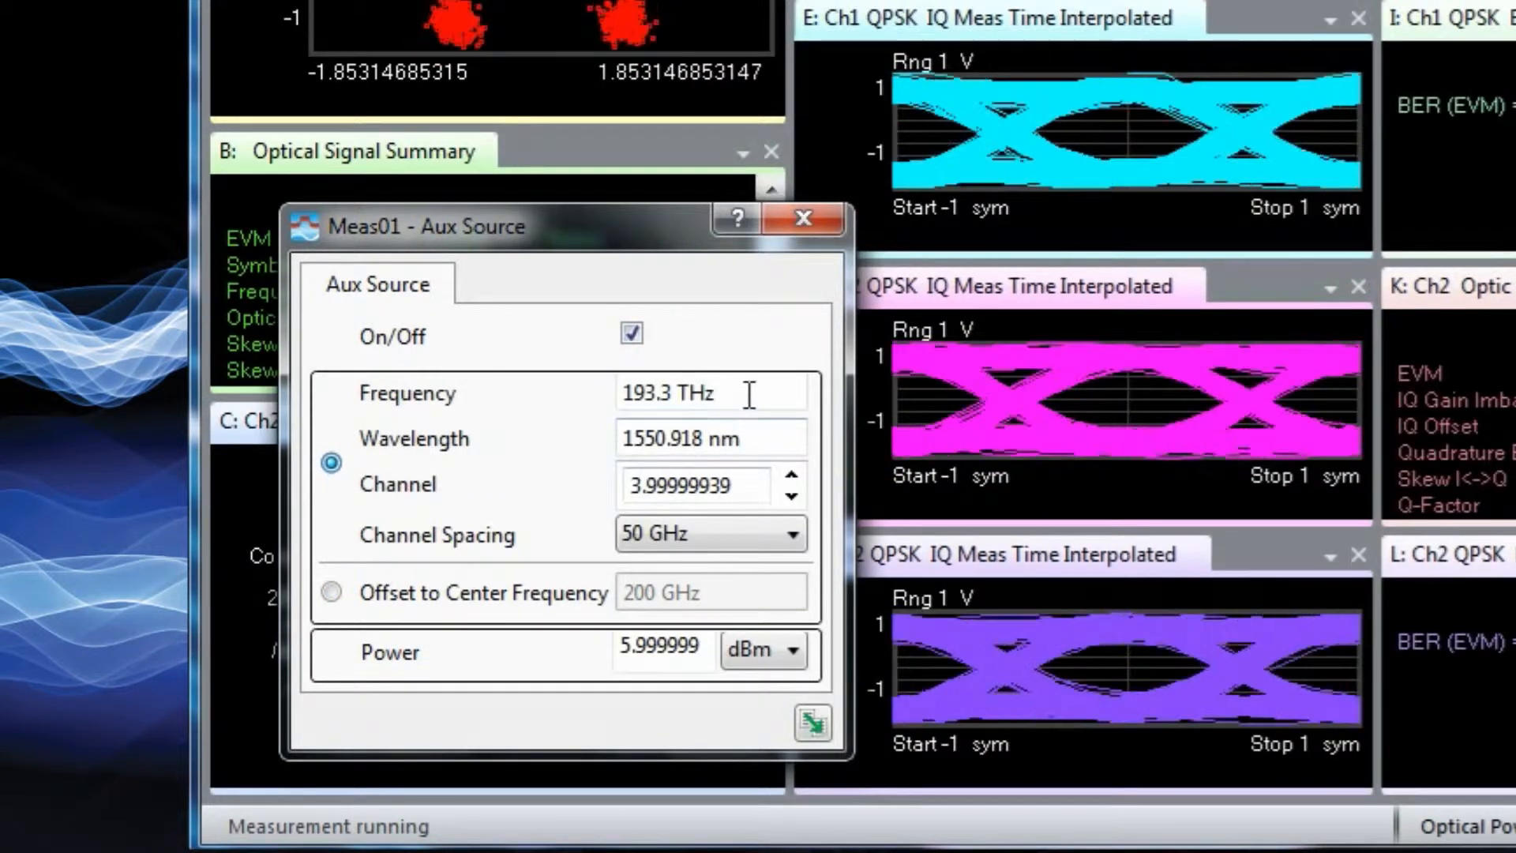
click(745, 393)
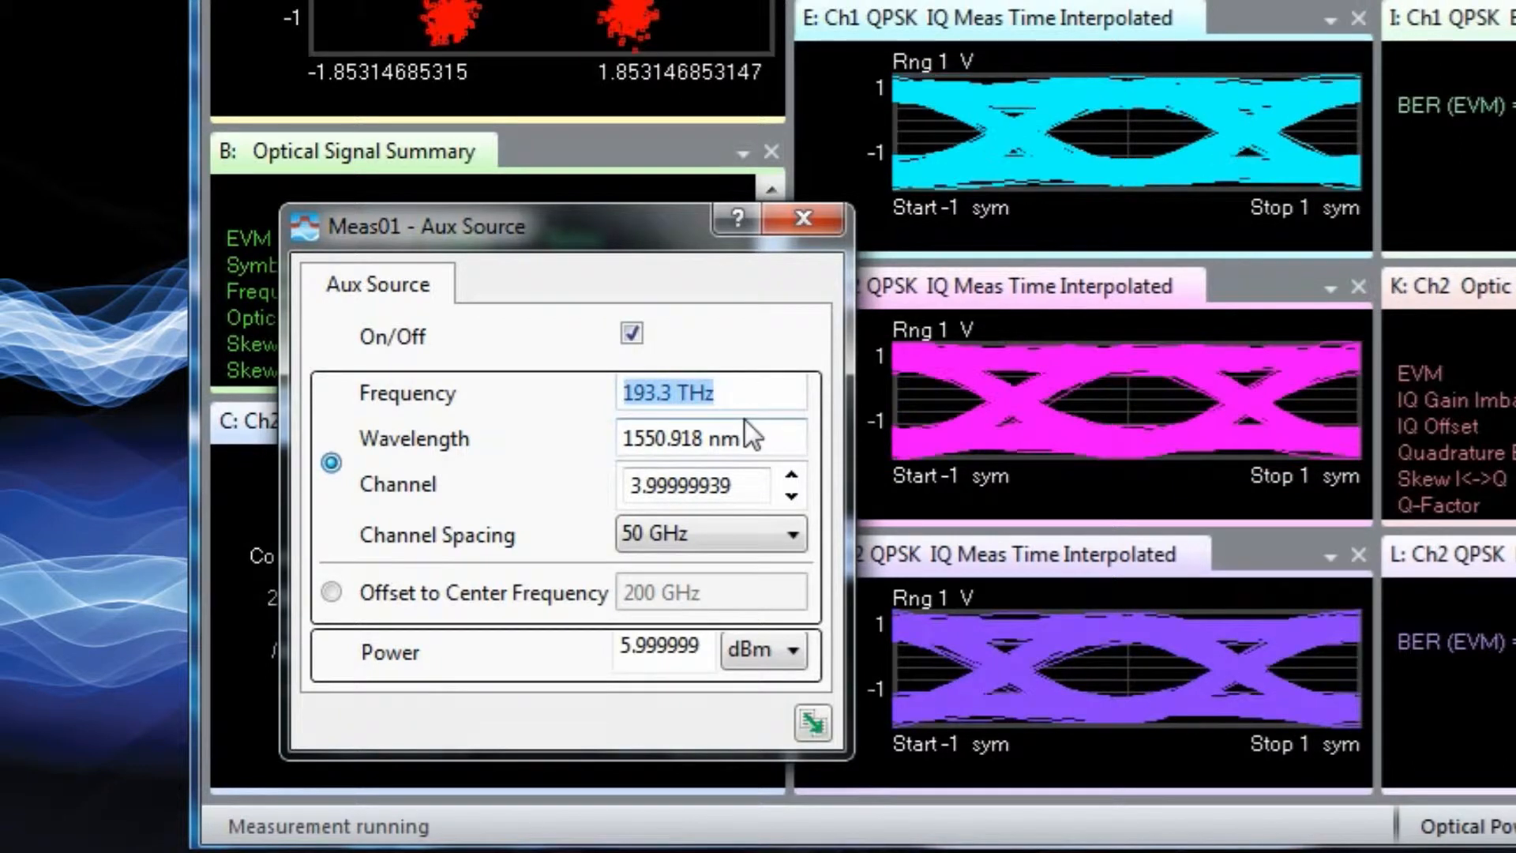
text(19)
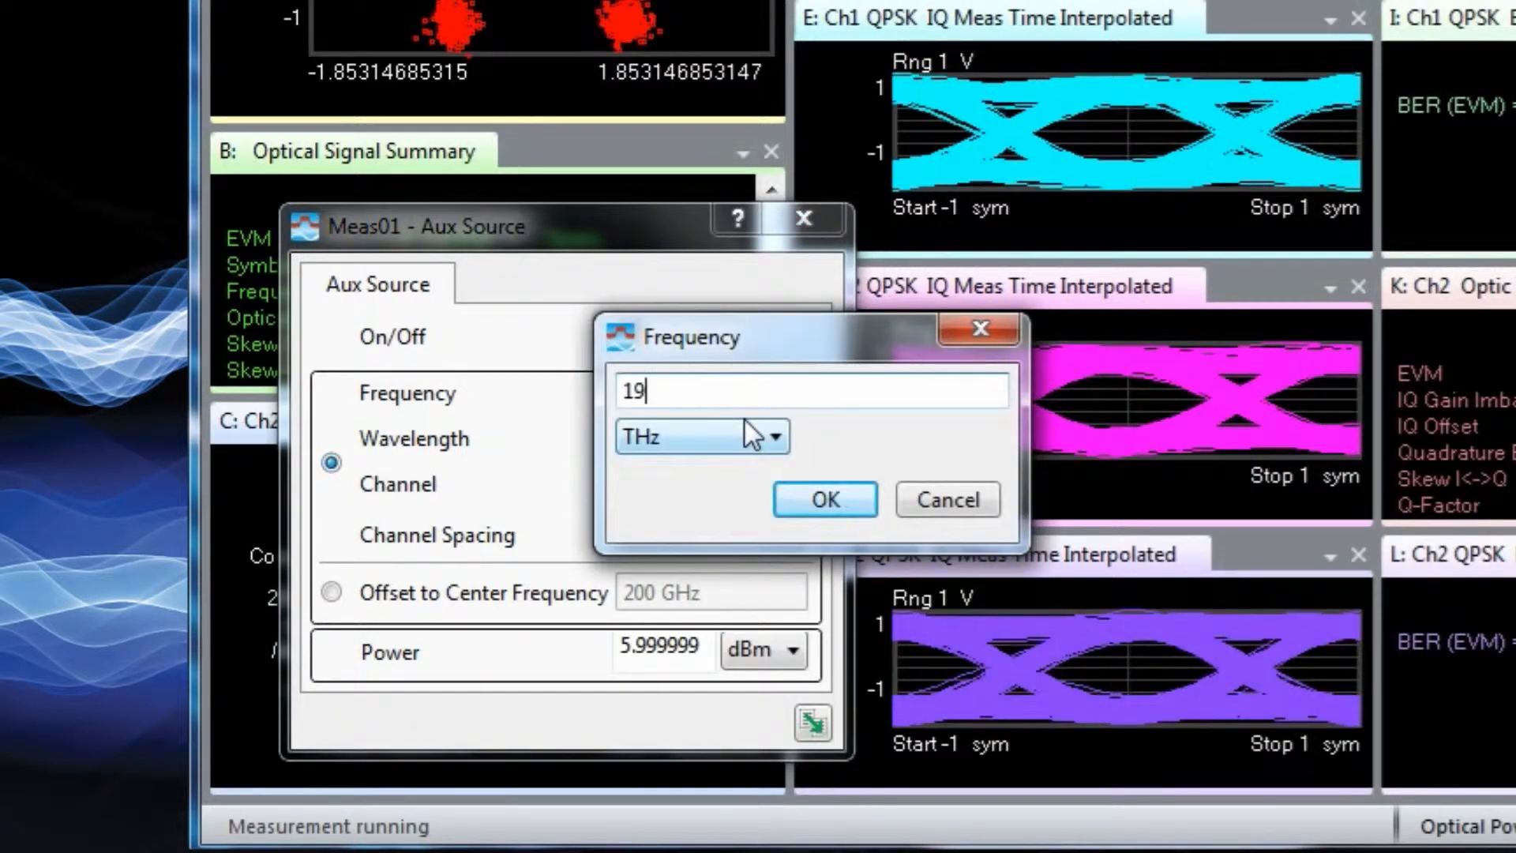
text(3.5)
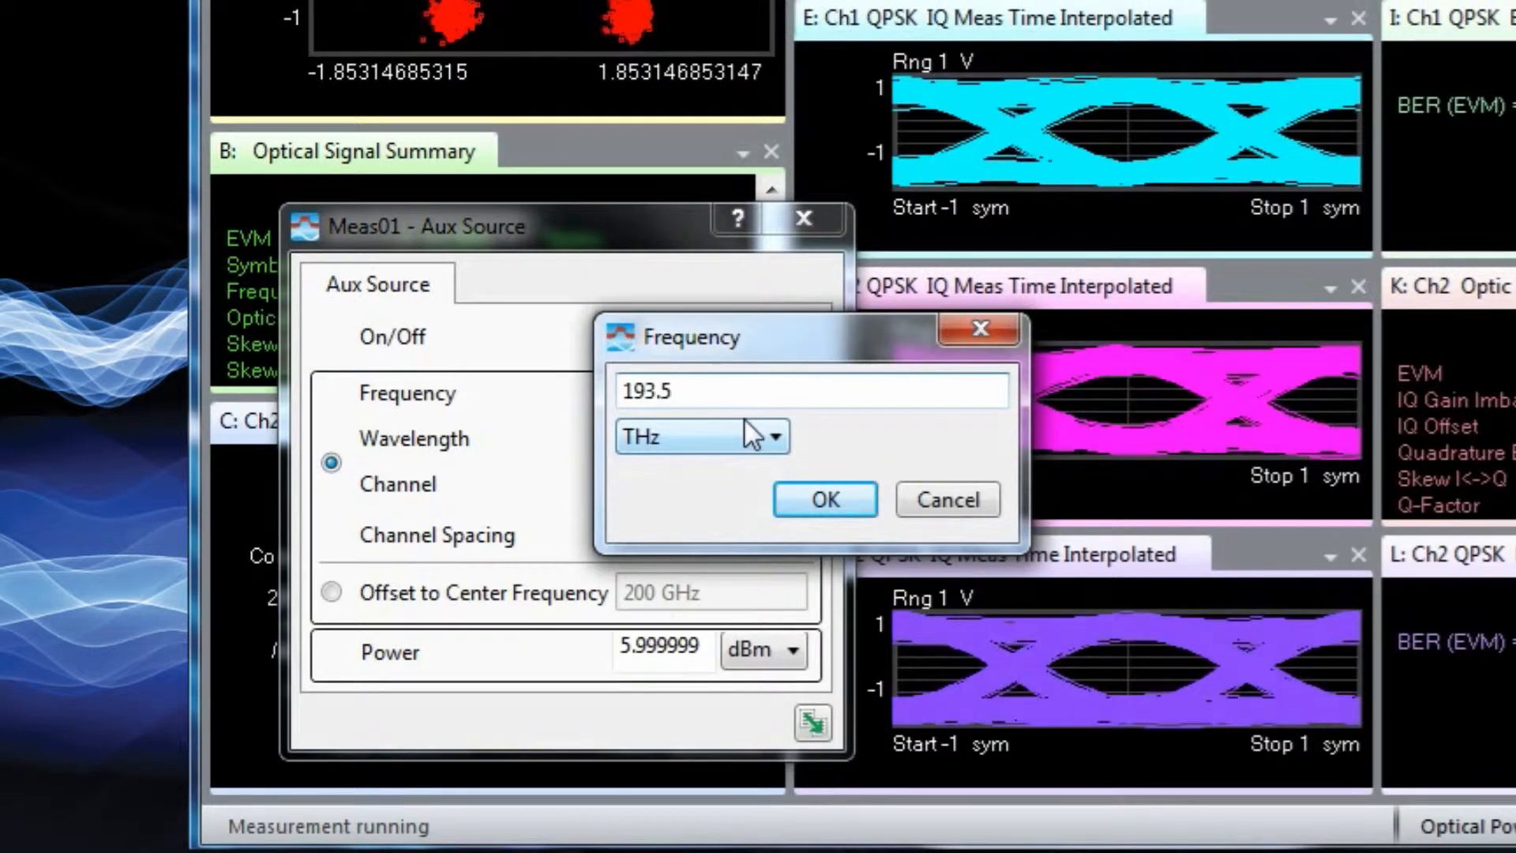
click(868, 505)
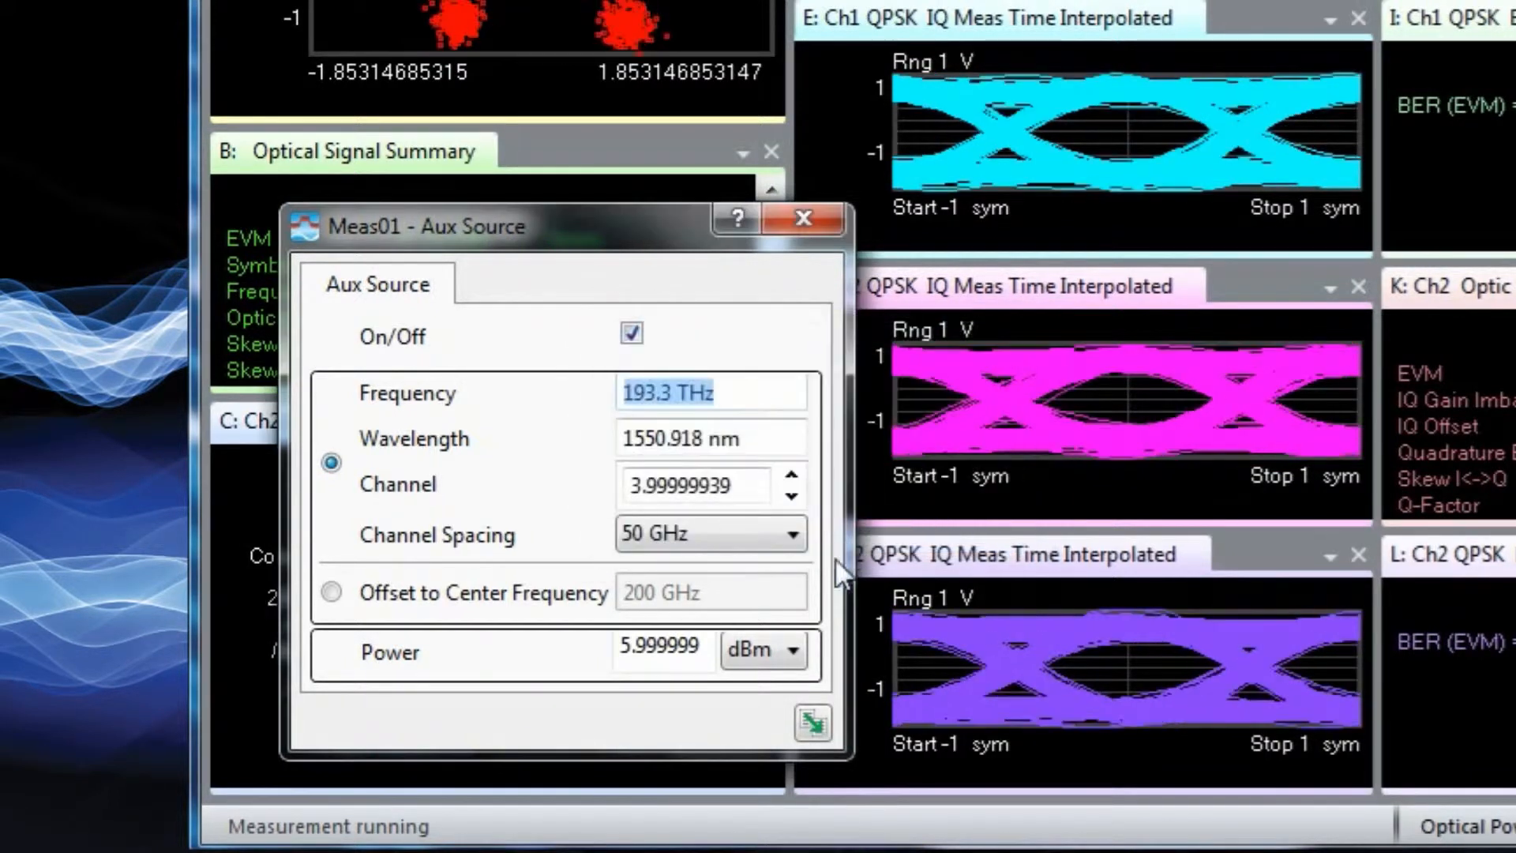
Set the auxiliary source power to 10 dBm and close its settings
click(703, 644)
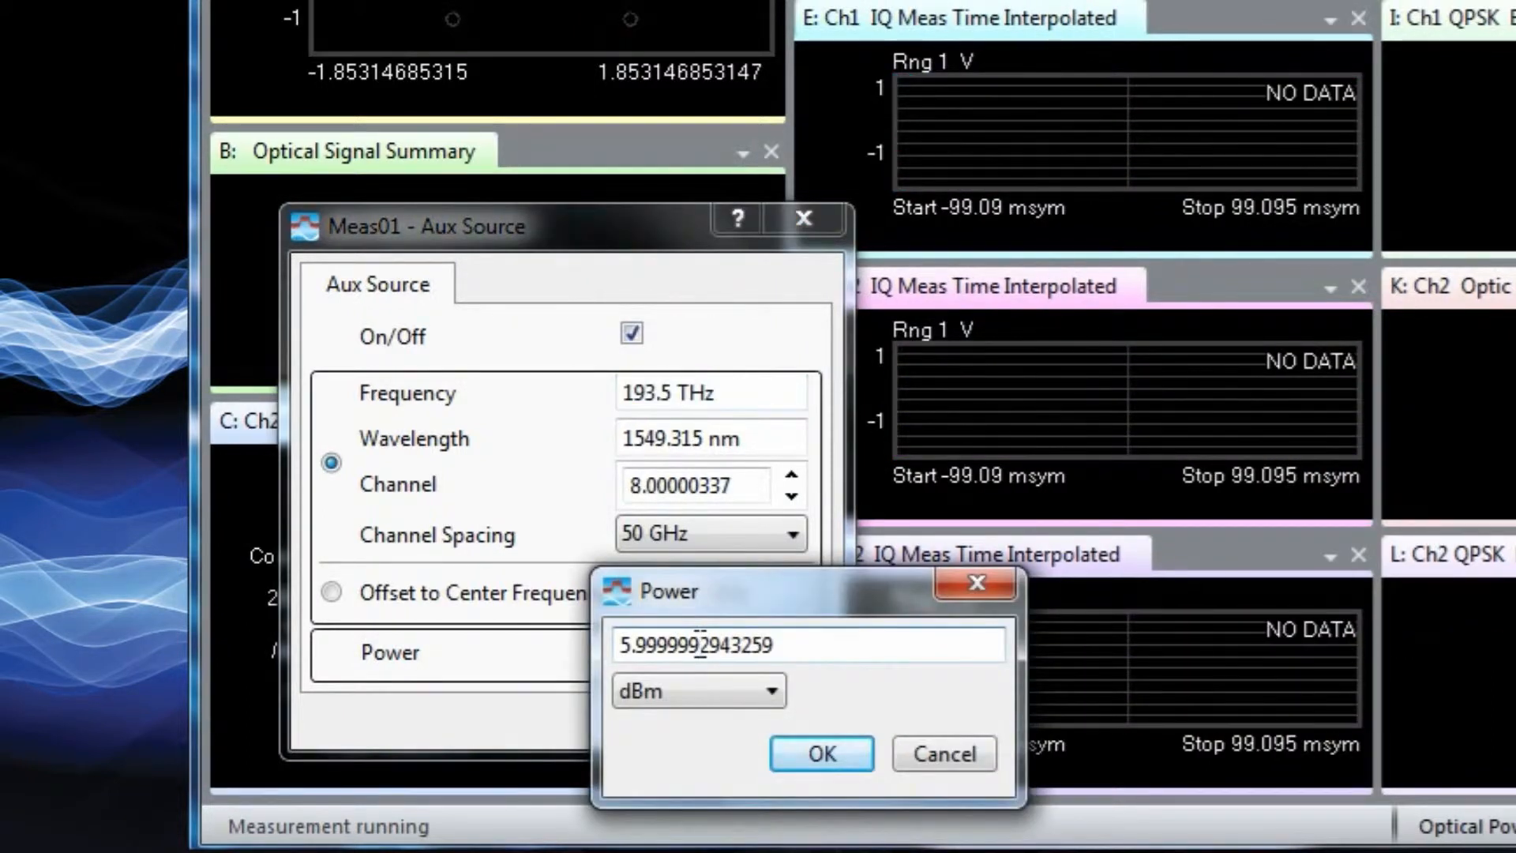
key(BackSpace)
key(BackSpace)
key(BackSpace)
key(BackSpace)
key(BackSpace)
key(BackSpace)
key(BackSpace)
key(BackSpace)
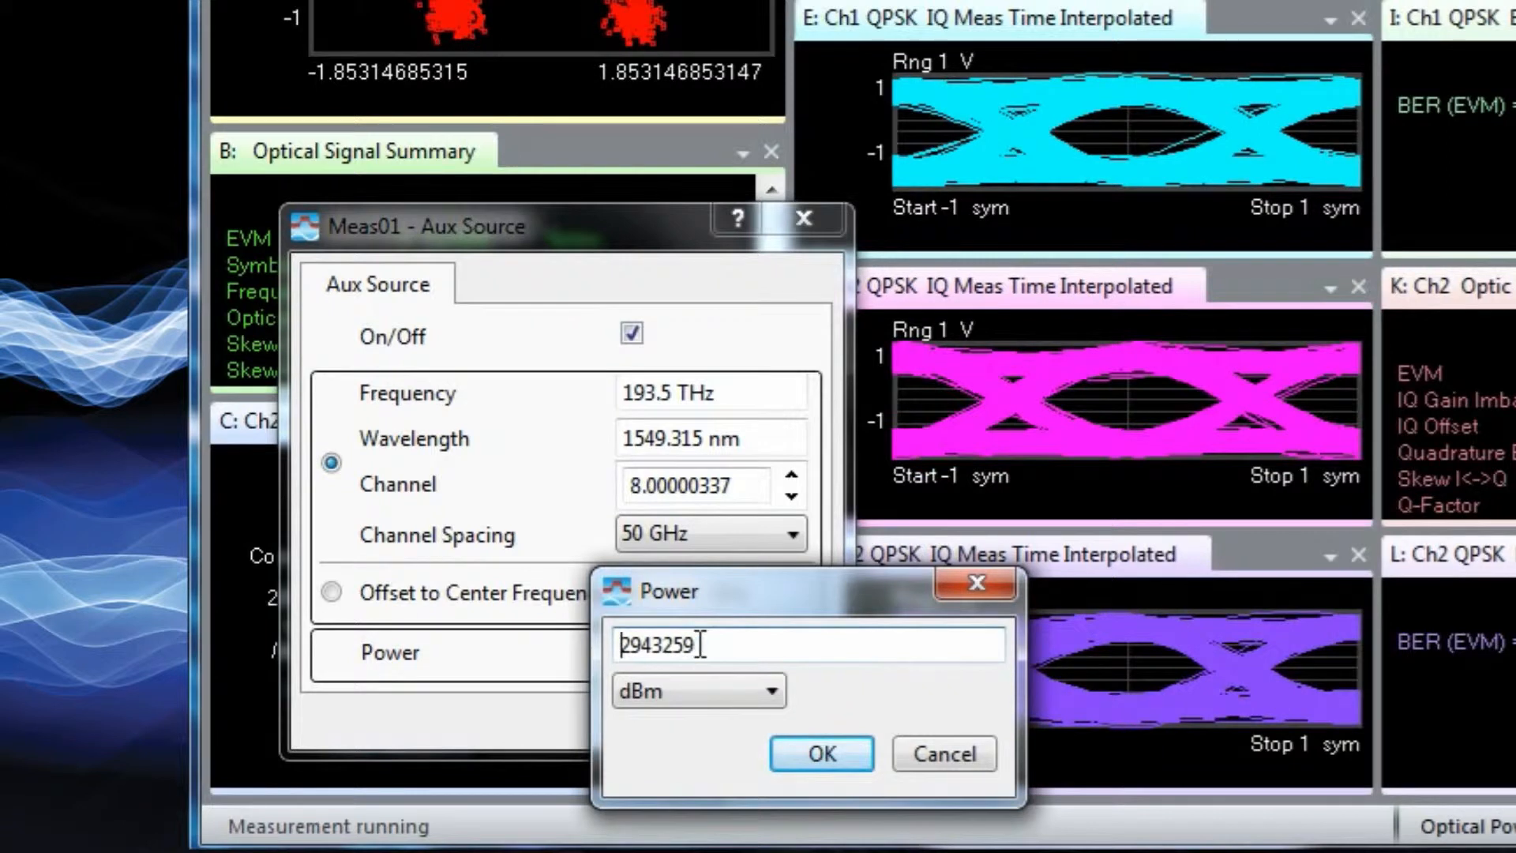
key(Delete)
key(Delete)
key(Delete)
key(Delete)
key(Delete)
key(Delete)
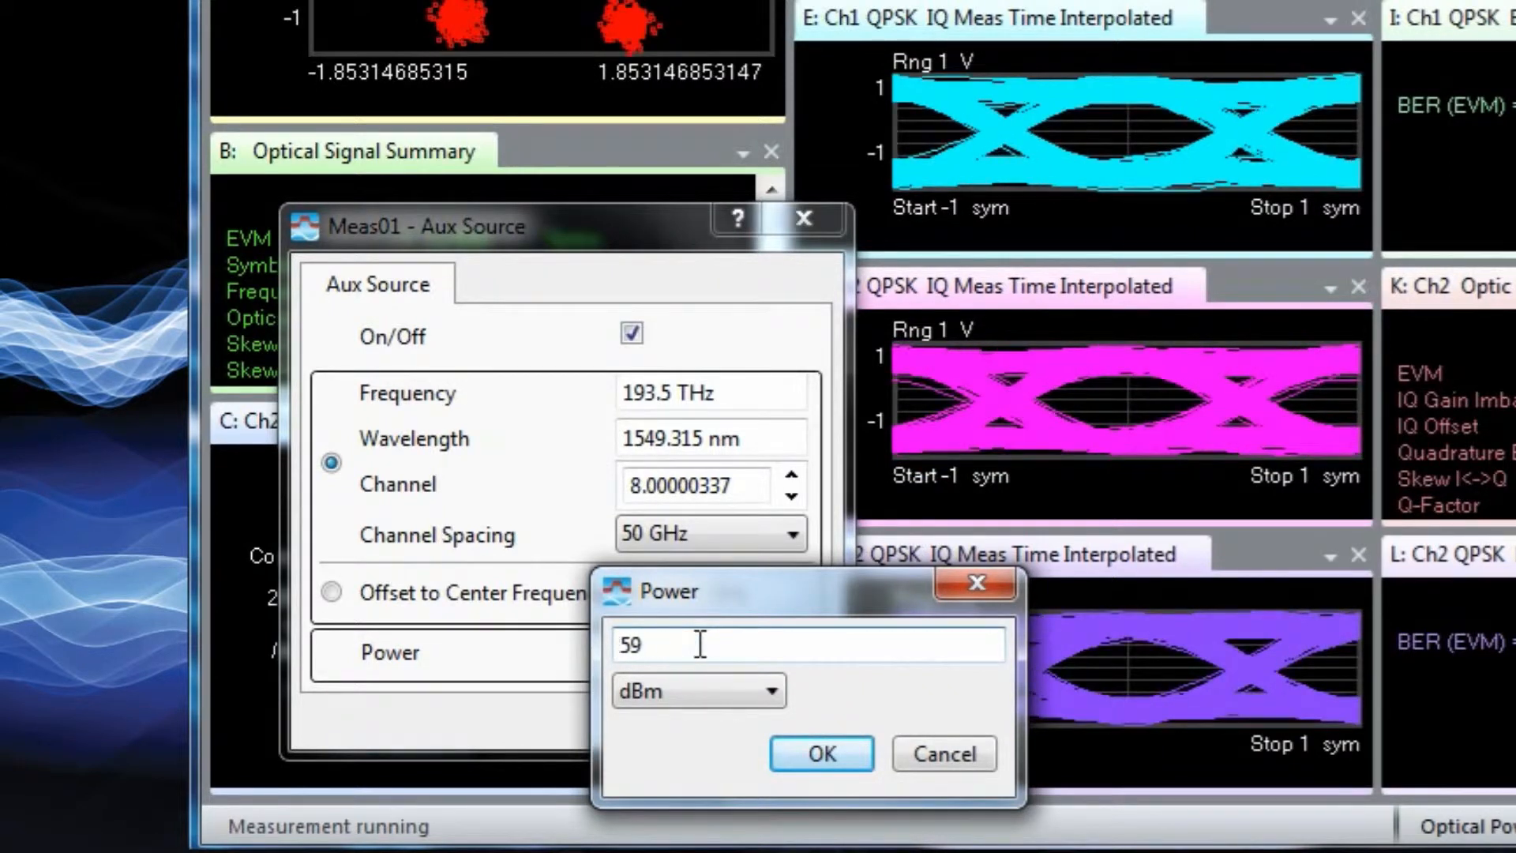
text(10)
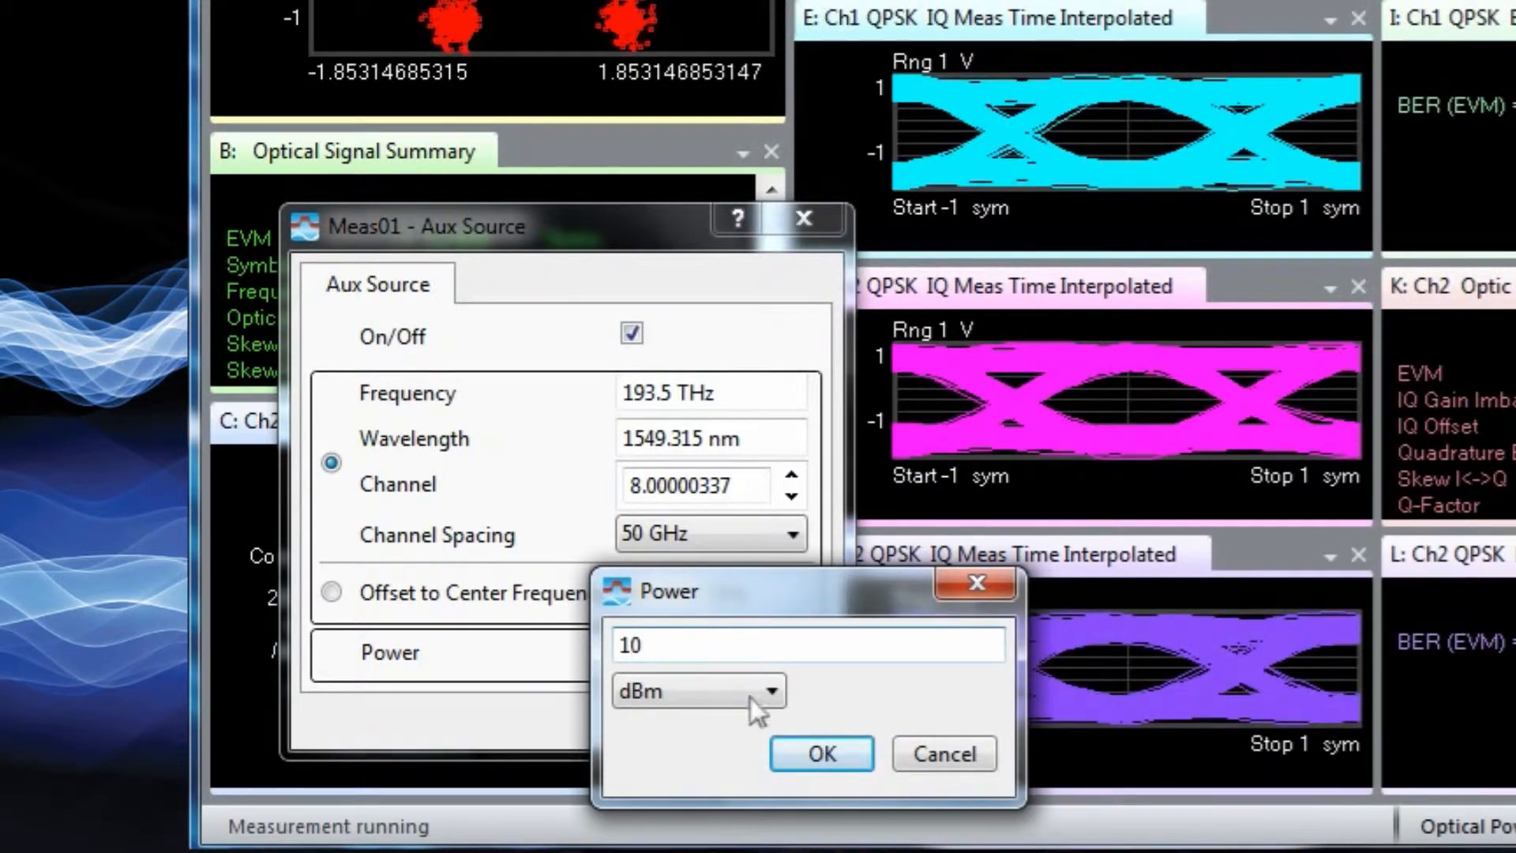
key(Return)
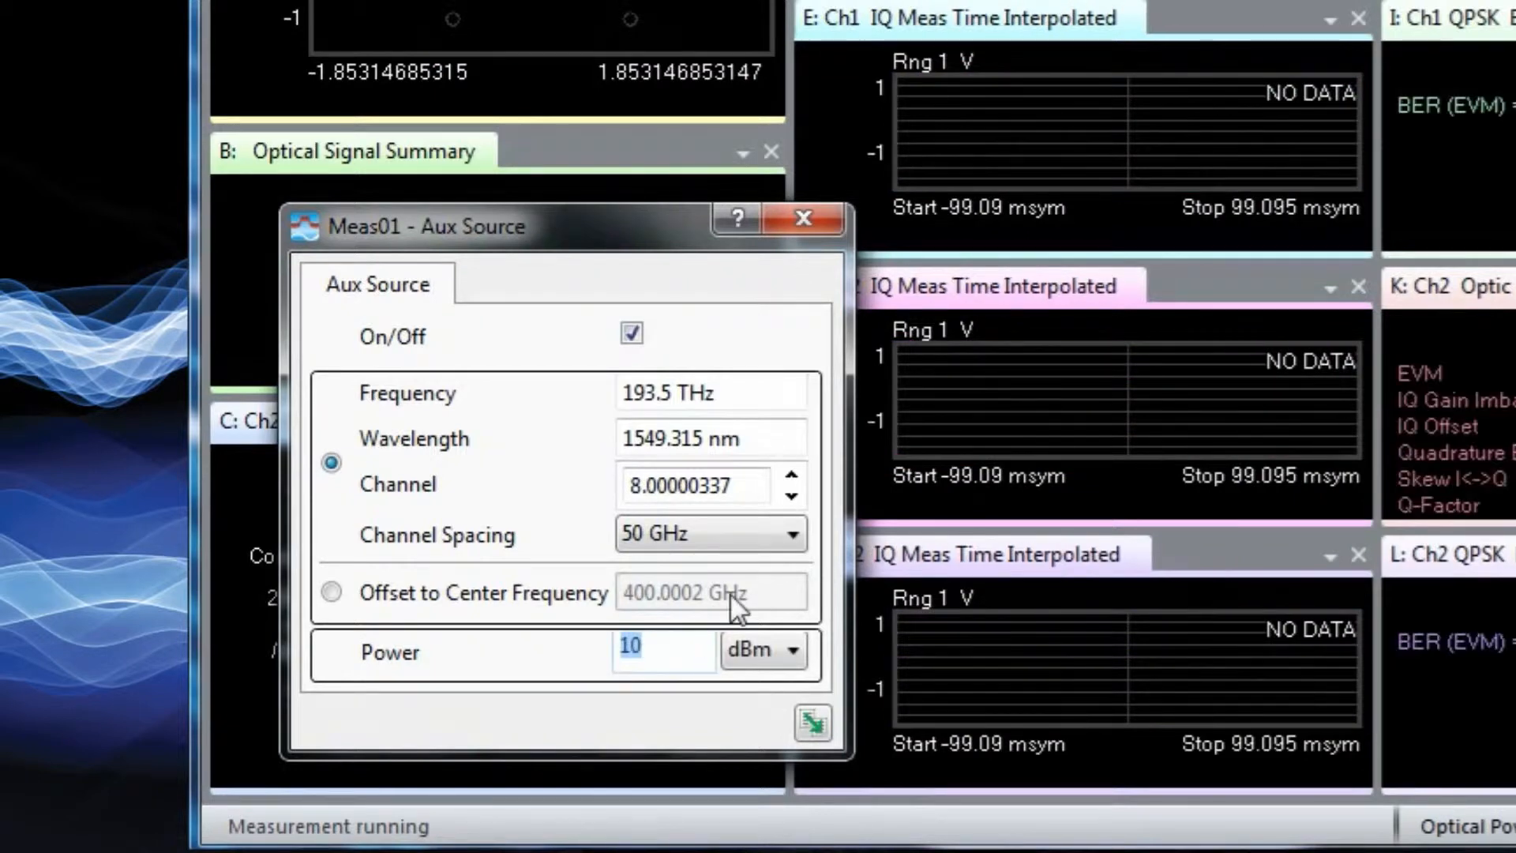
click(804, 219)
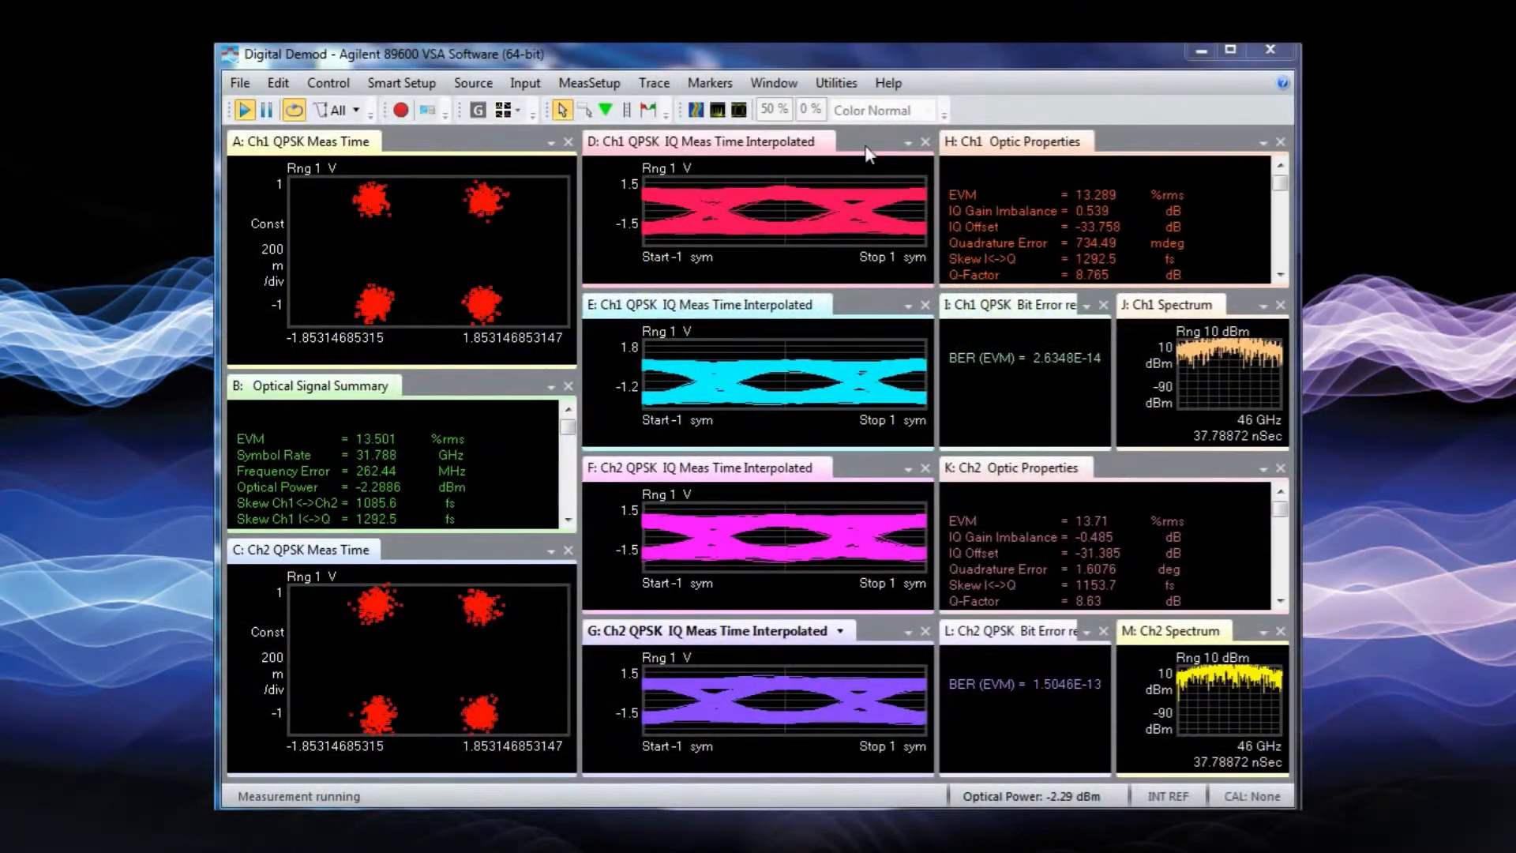
Open the hardware configurations to view the N4392 Optical analyzer setup
click(851, 85)
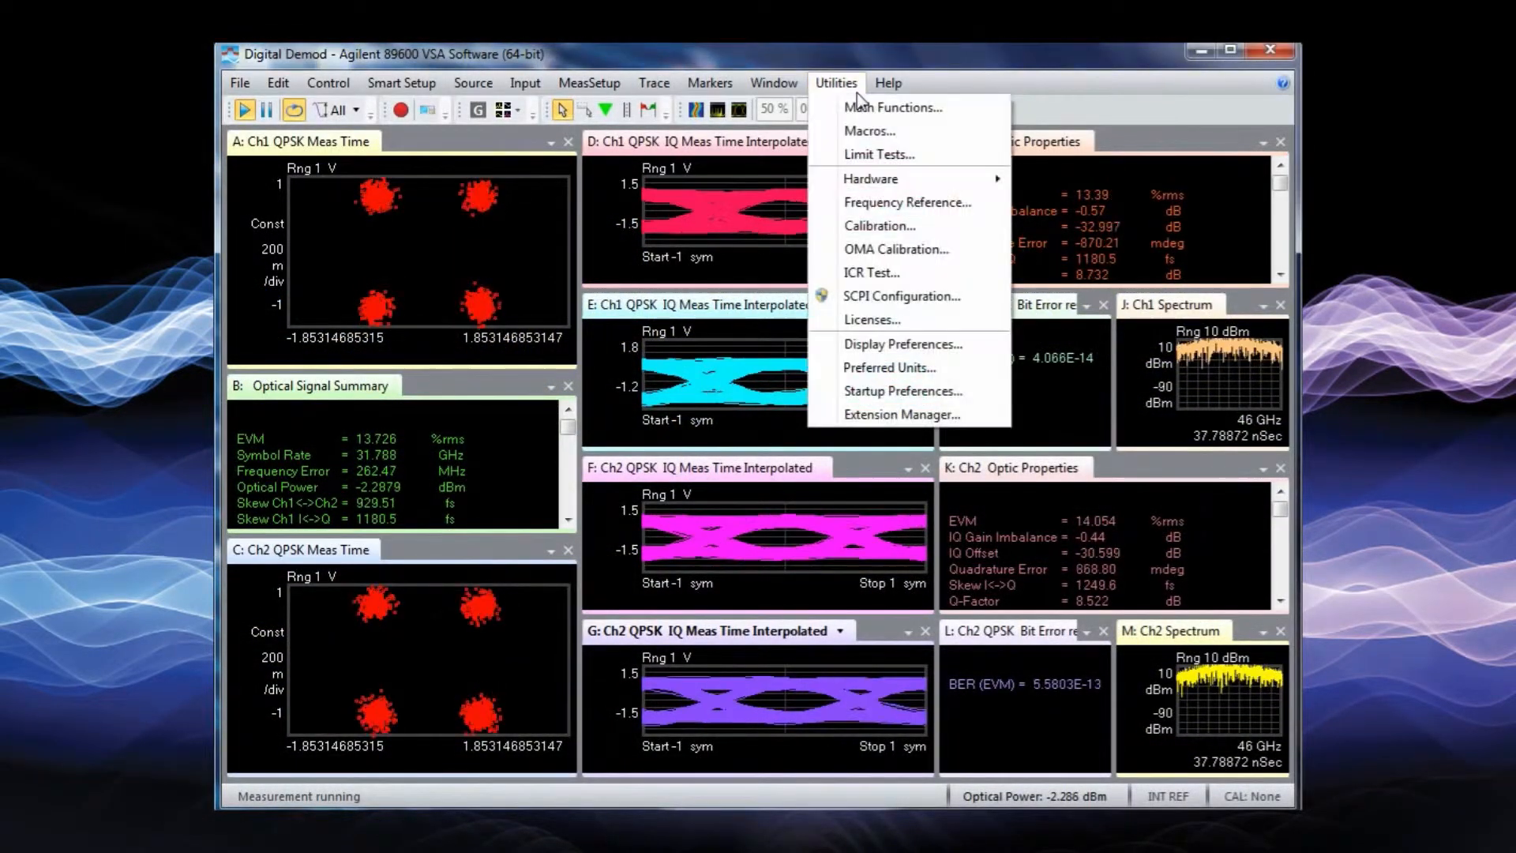
mouse_move(877, 178)
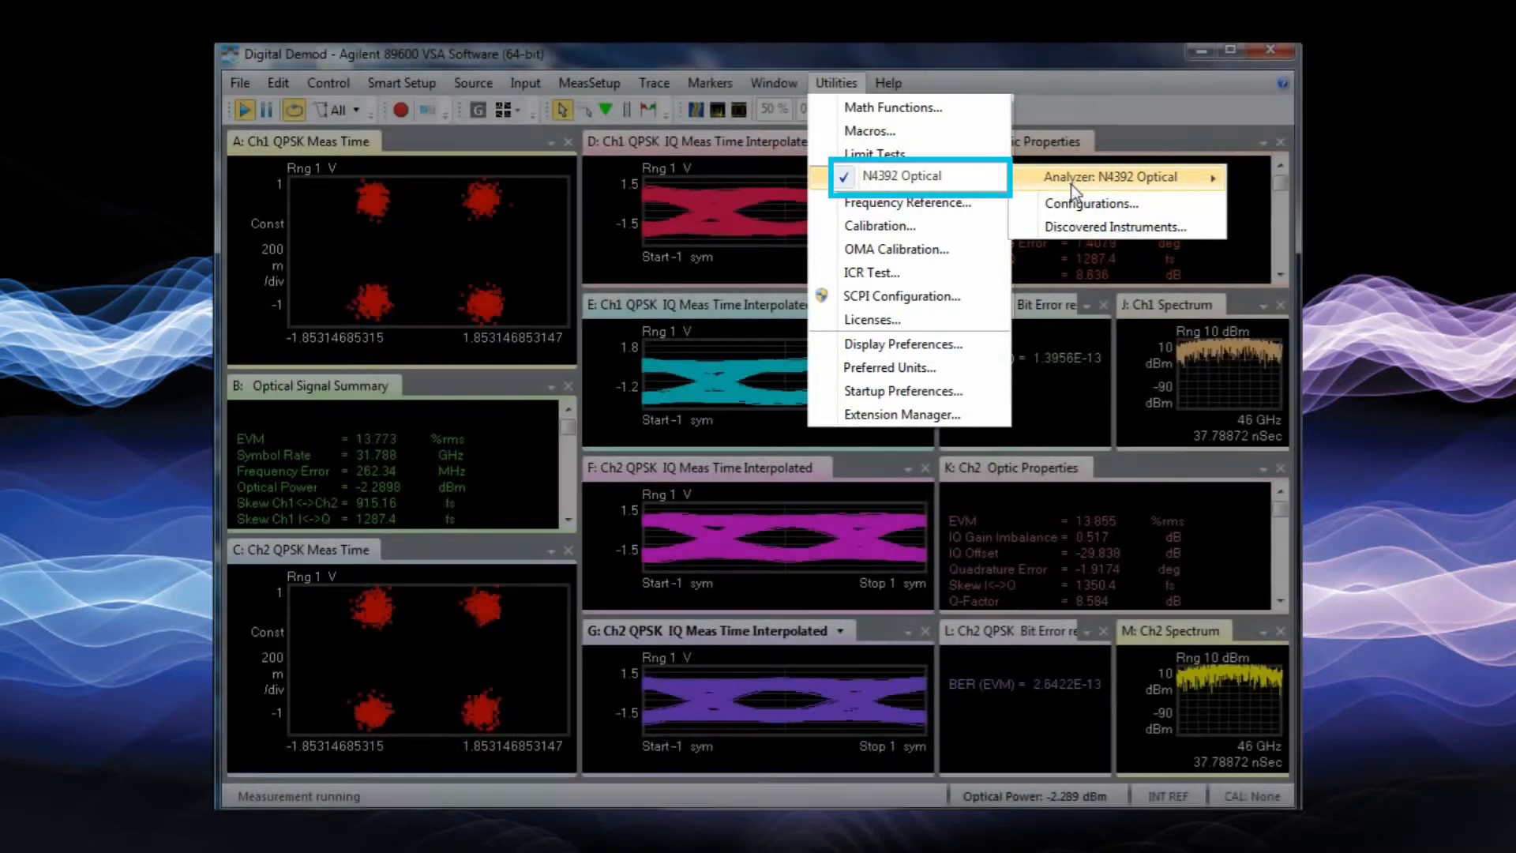
click(1079, 207)
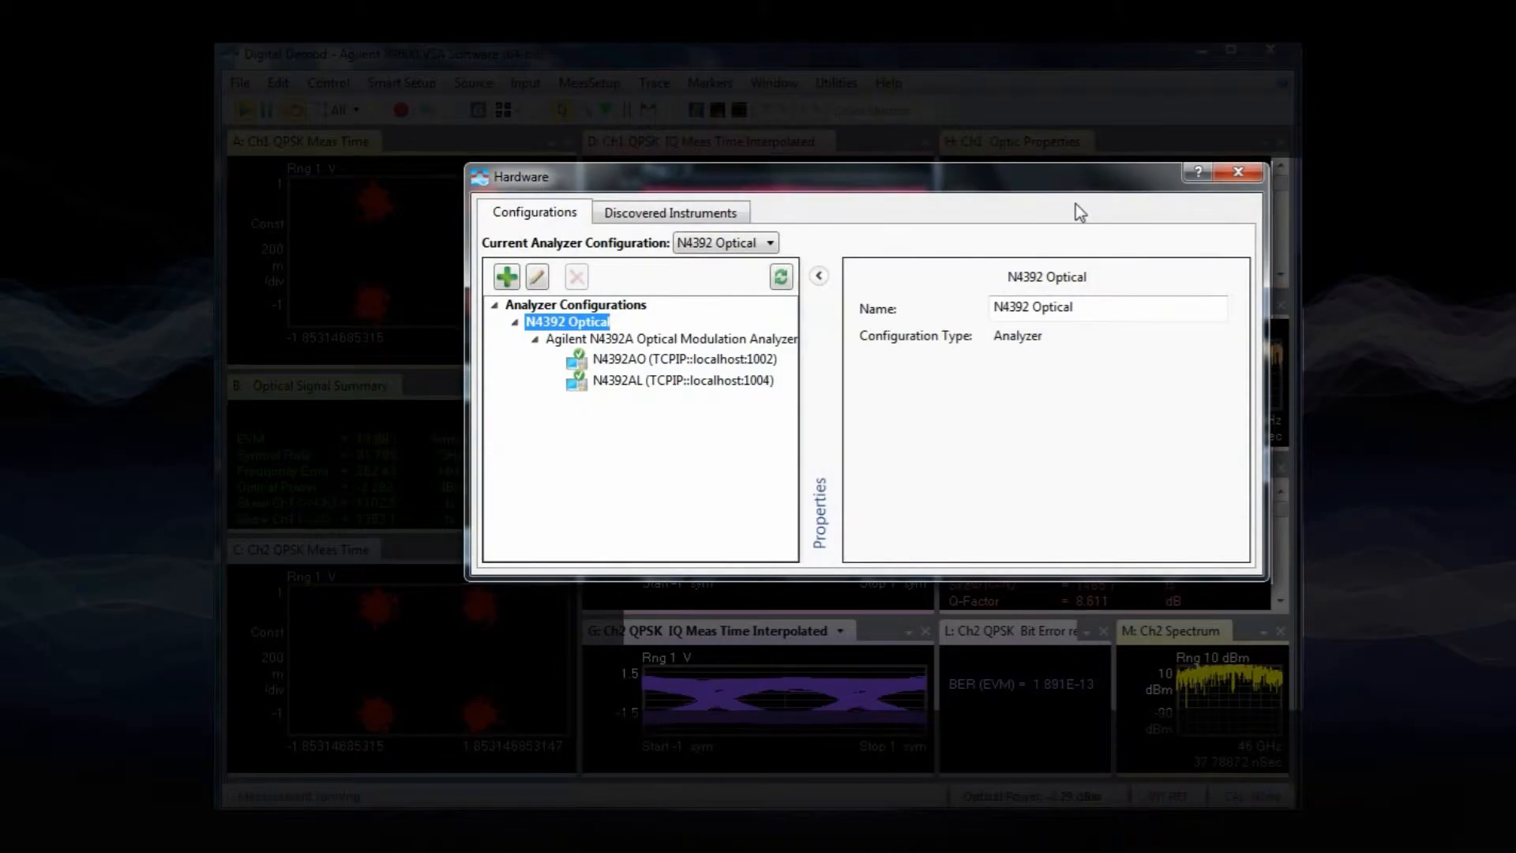
Start a new hardware configuration with the Agilent N4392A Optical Modulation Analyzer and set its ADC to Agilent N4392A Electrical Inputs
click(507, 277)
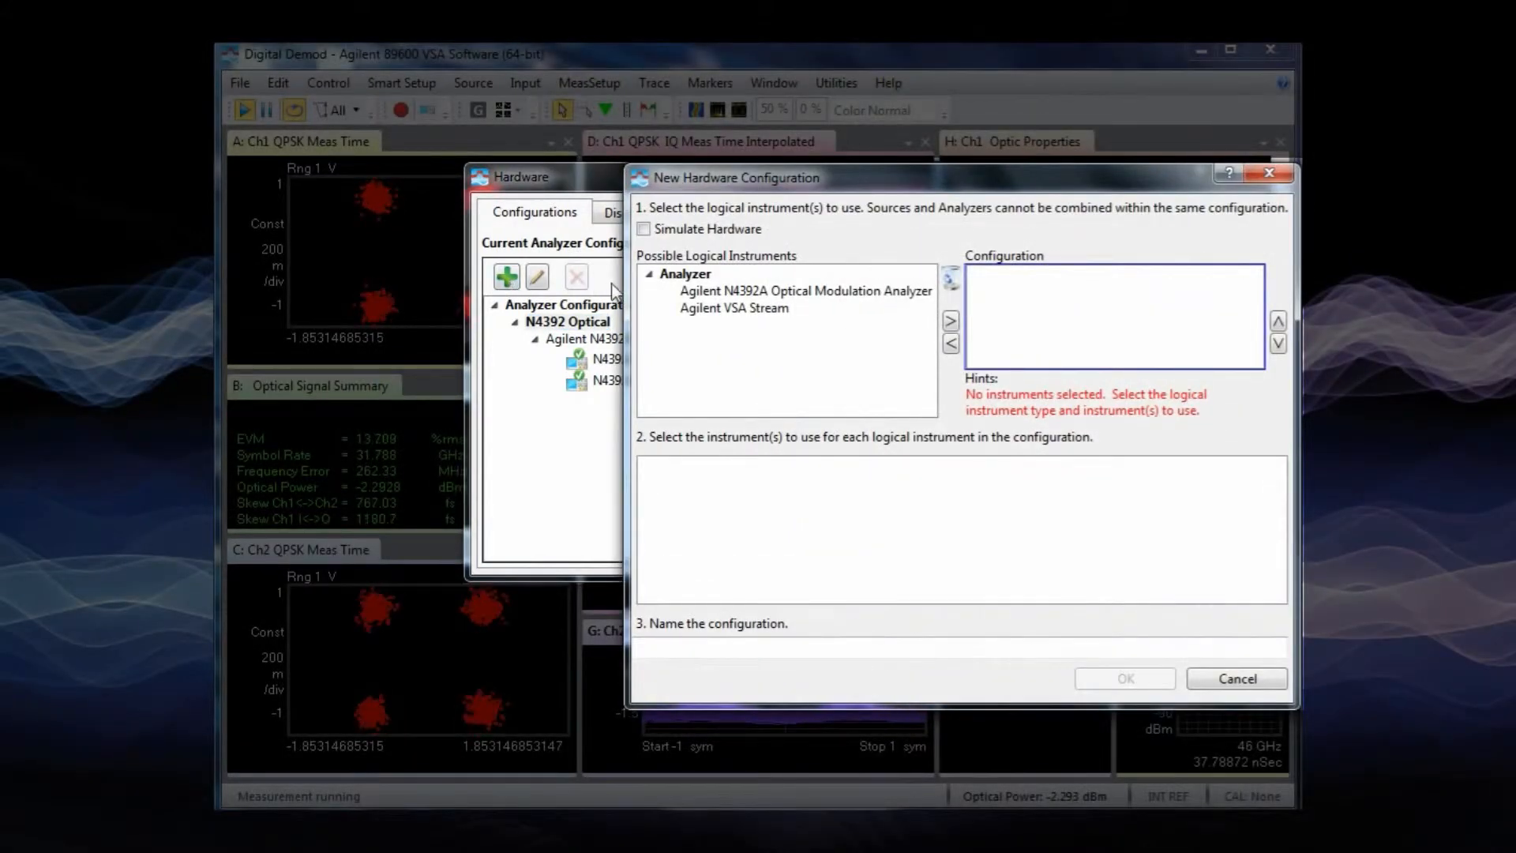
click(711, 291)
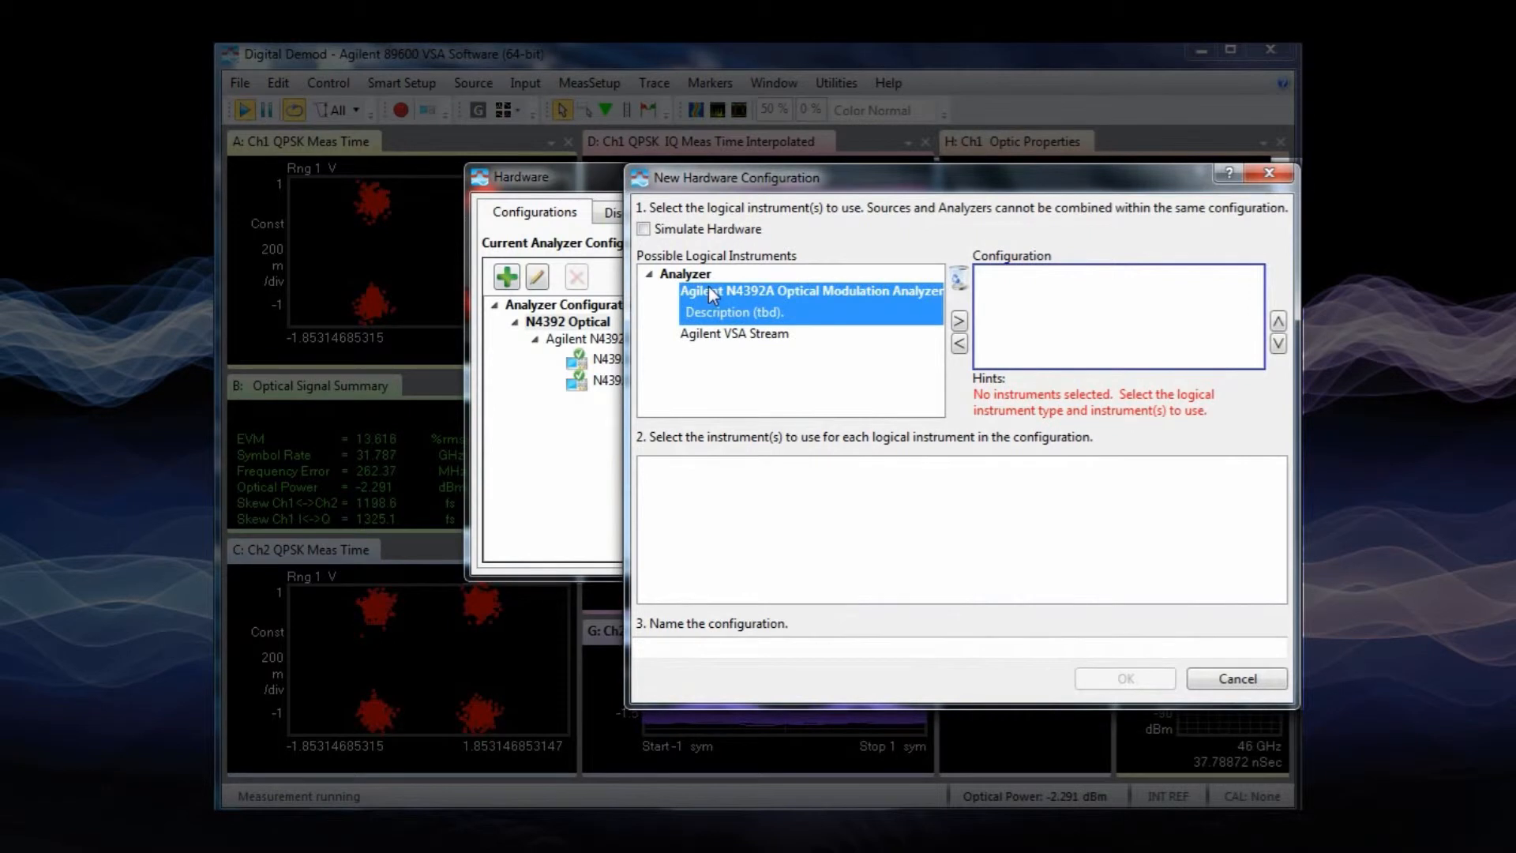
click(959, 321)
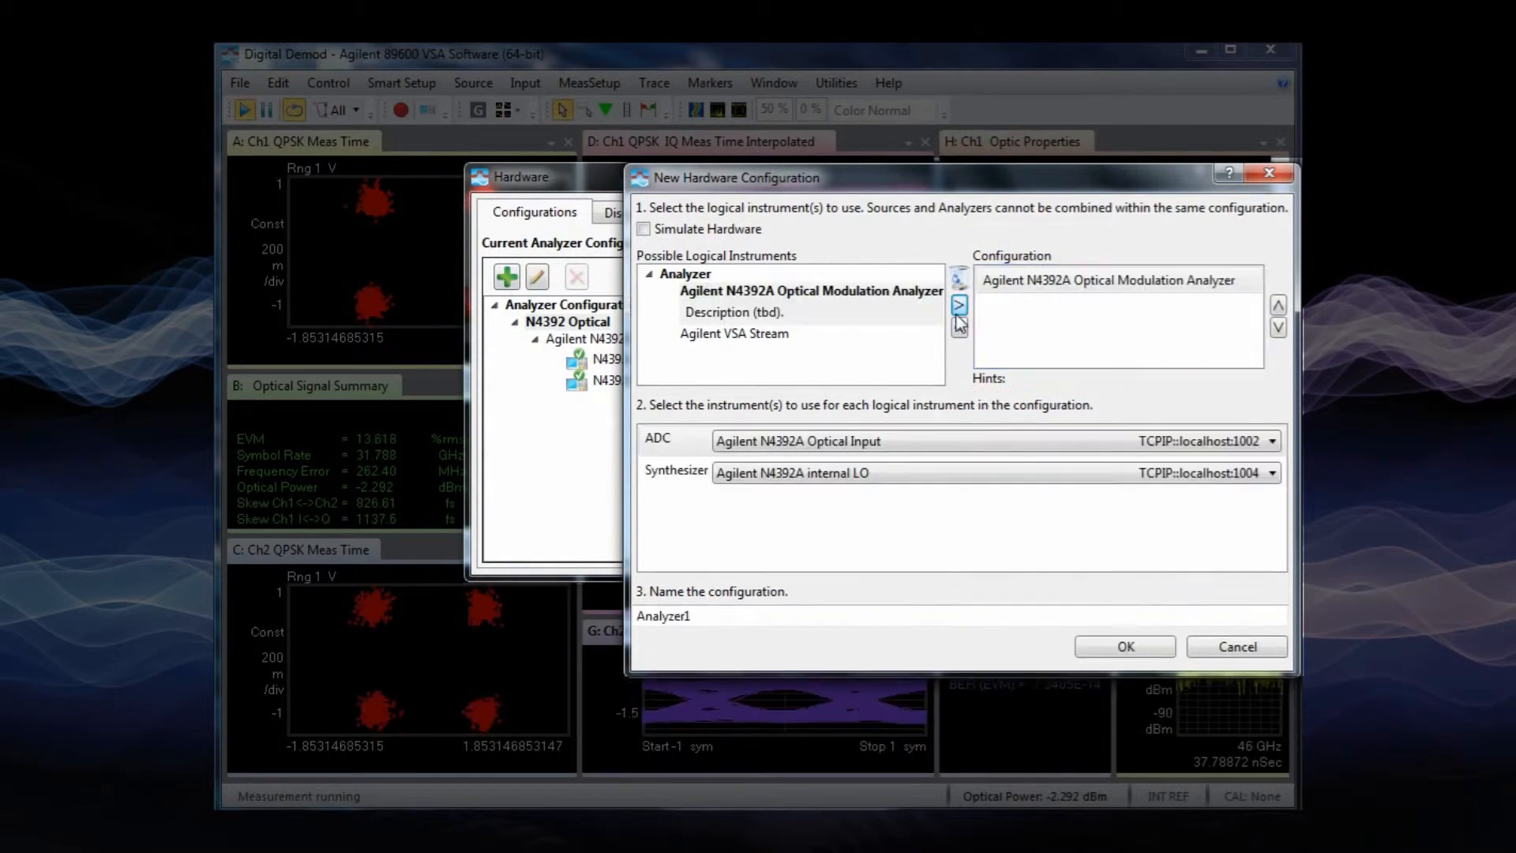
click(940, 441)
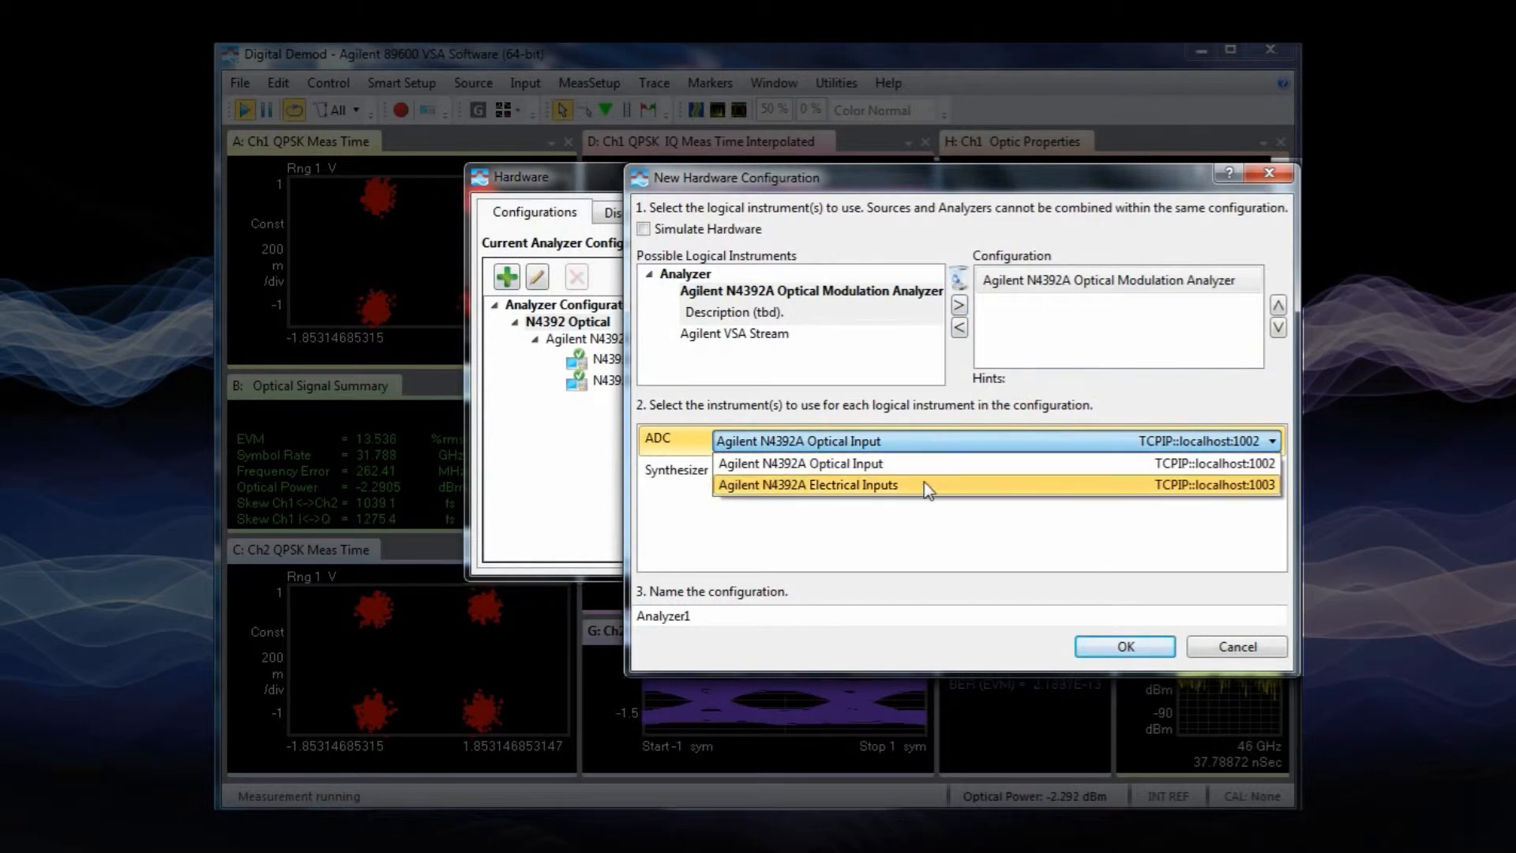
click(926, 484)
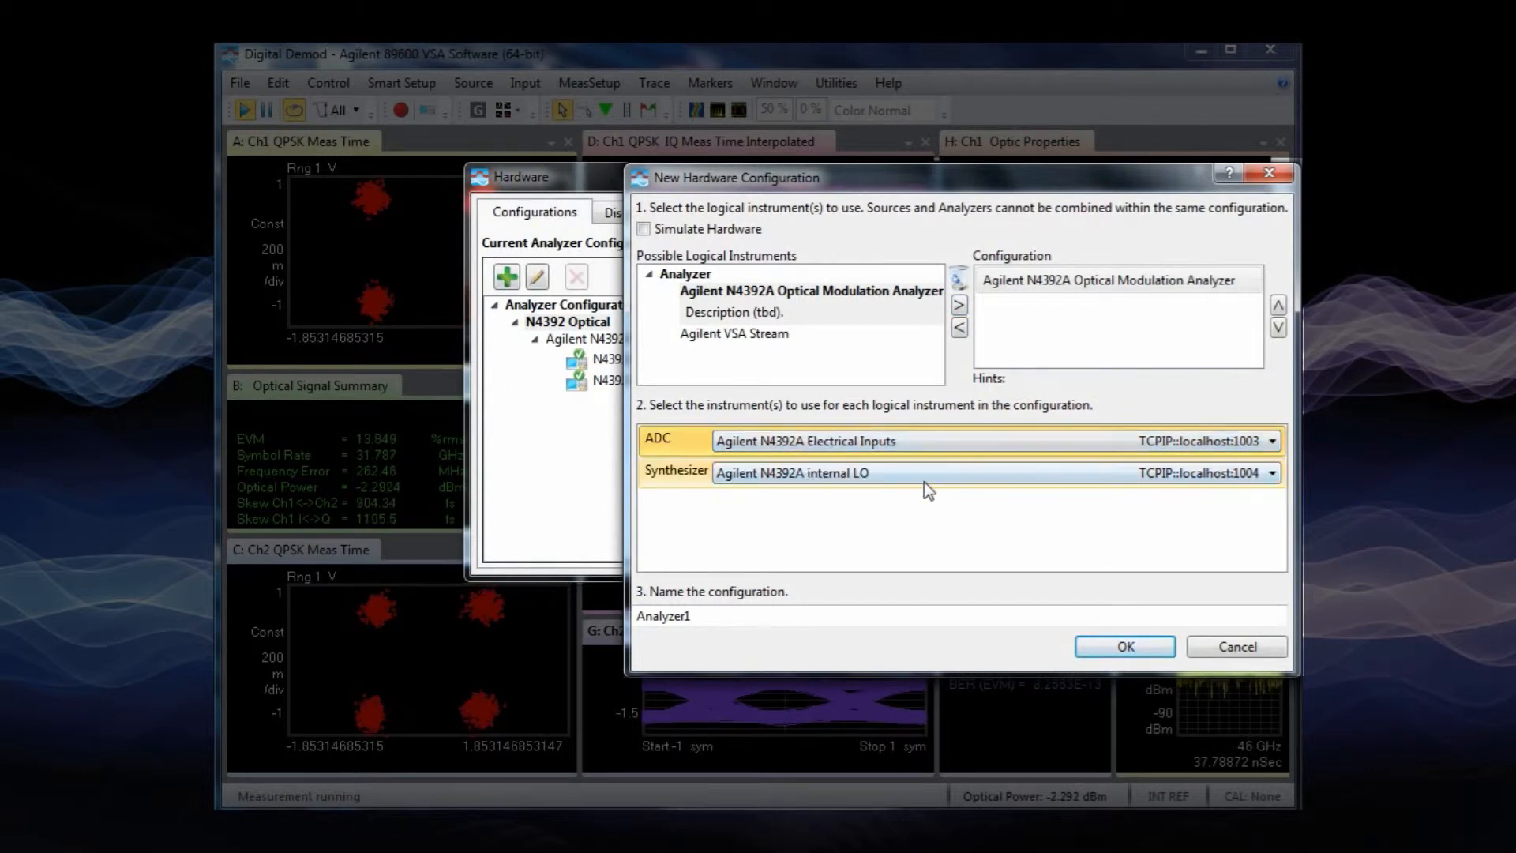
Name the new configuration "N4392A Electrical", save it, and close the hardware configurations
click(844, 620)
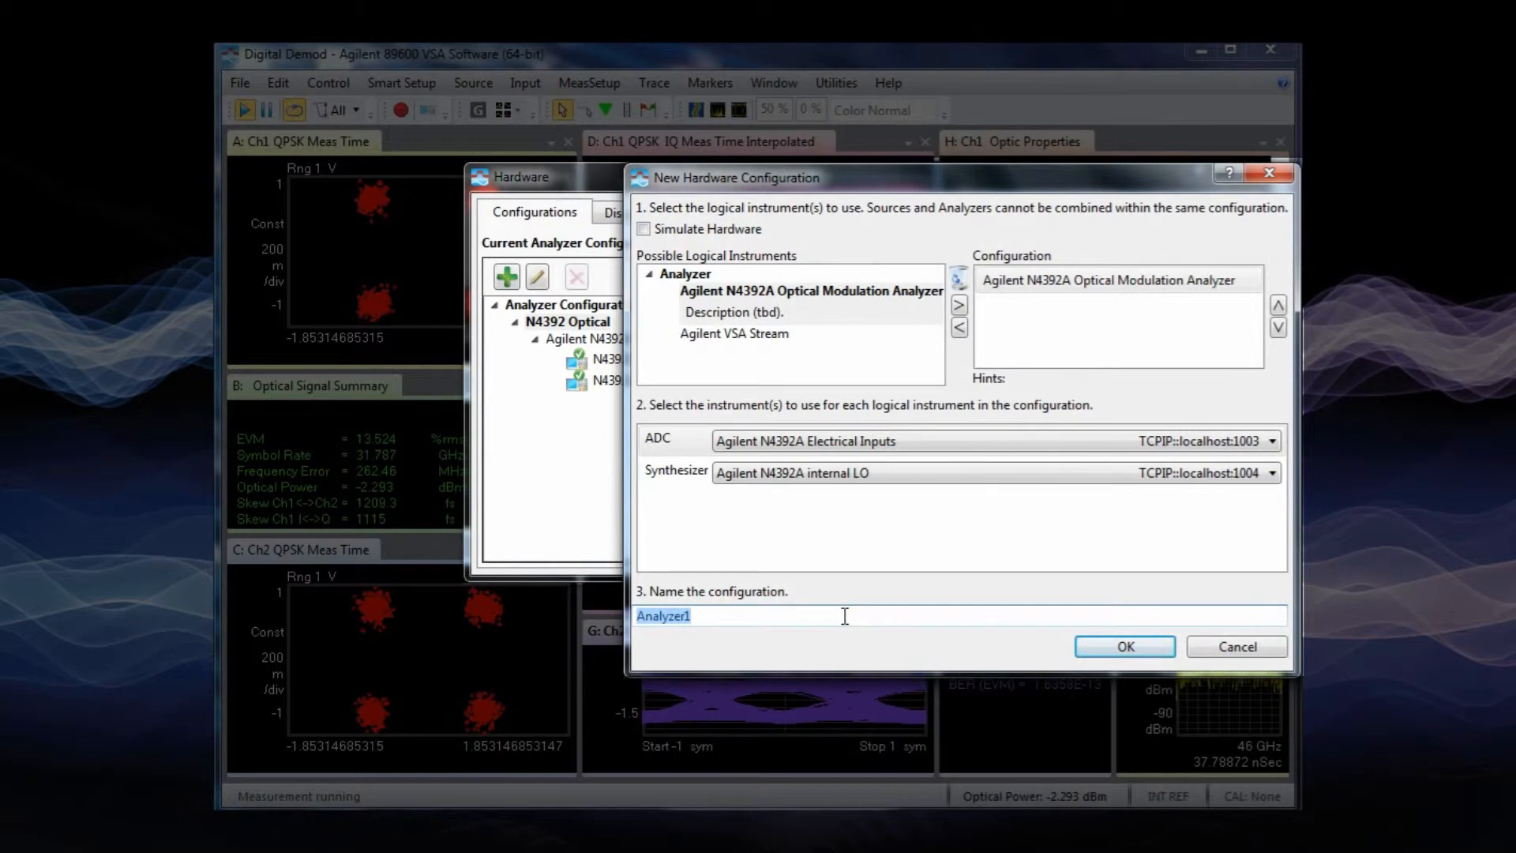
text(N4392)
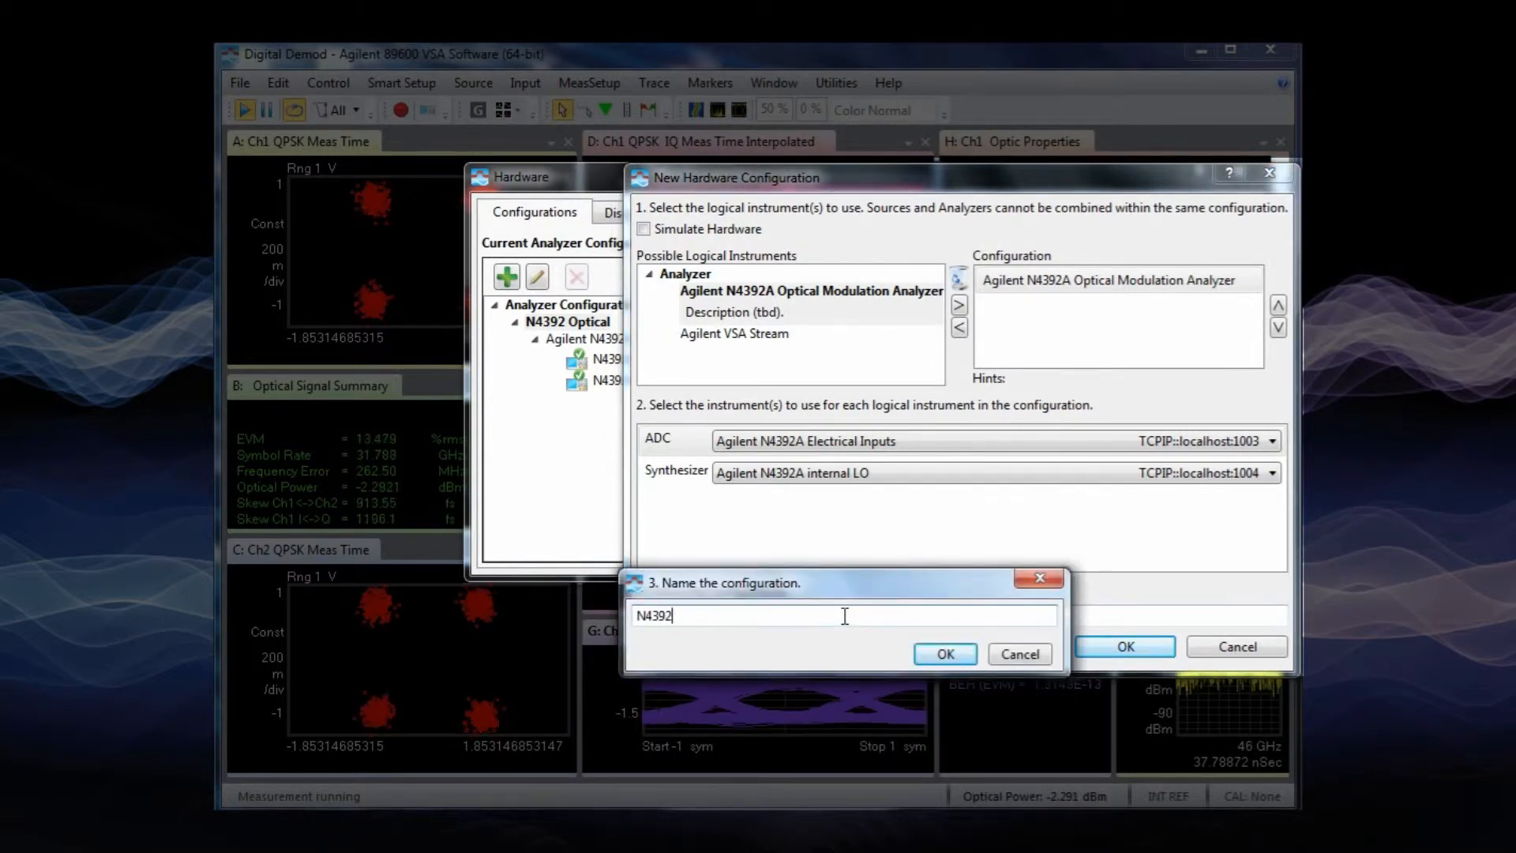
text(A El)
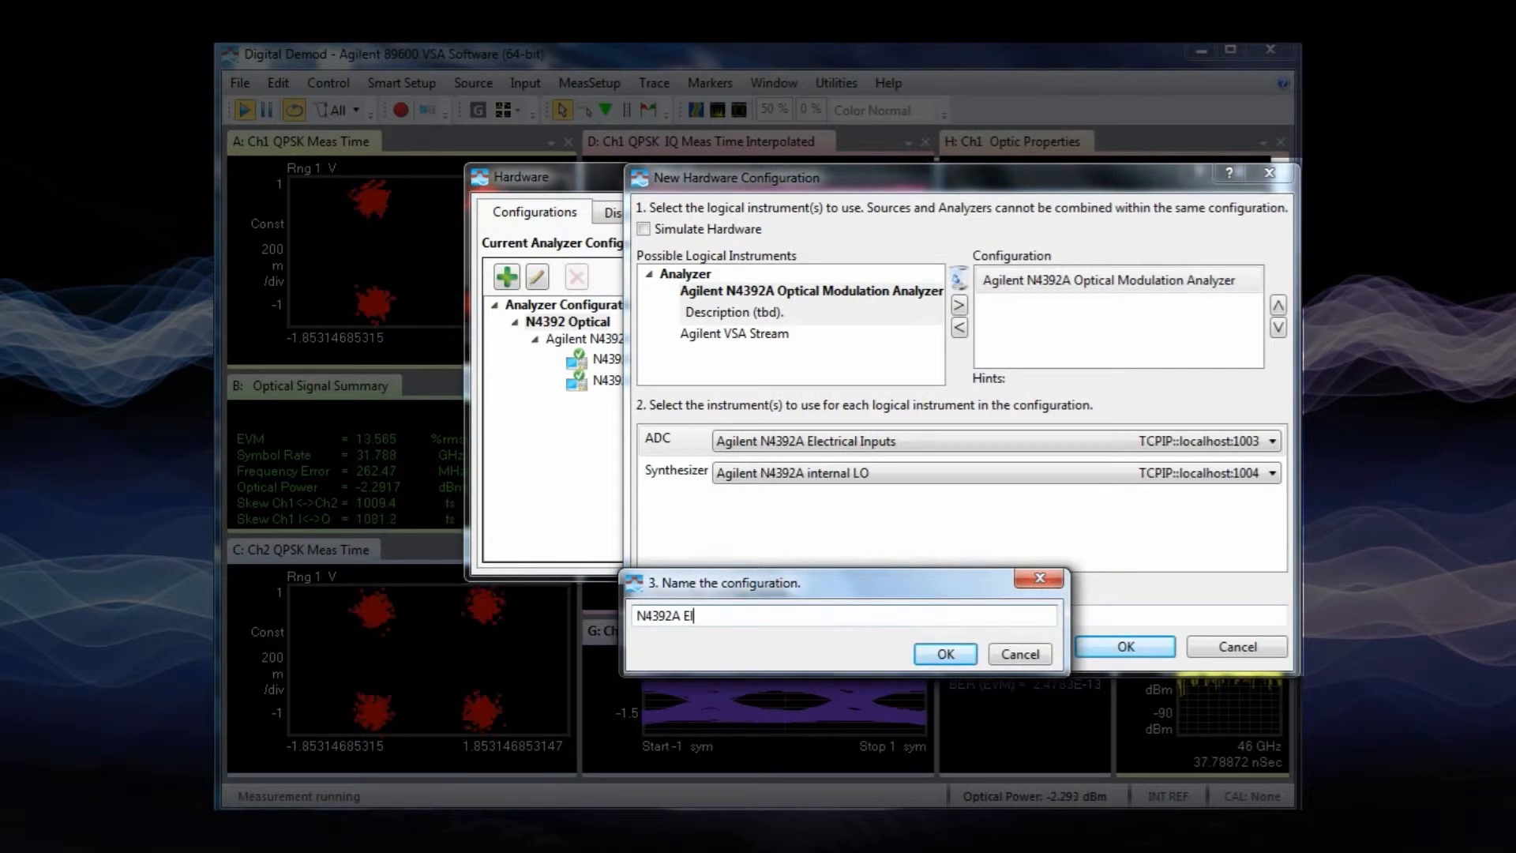
text(ectrical)
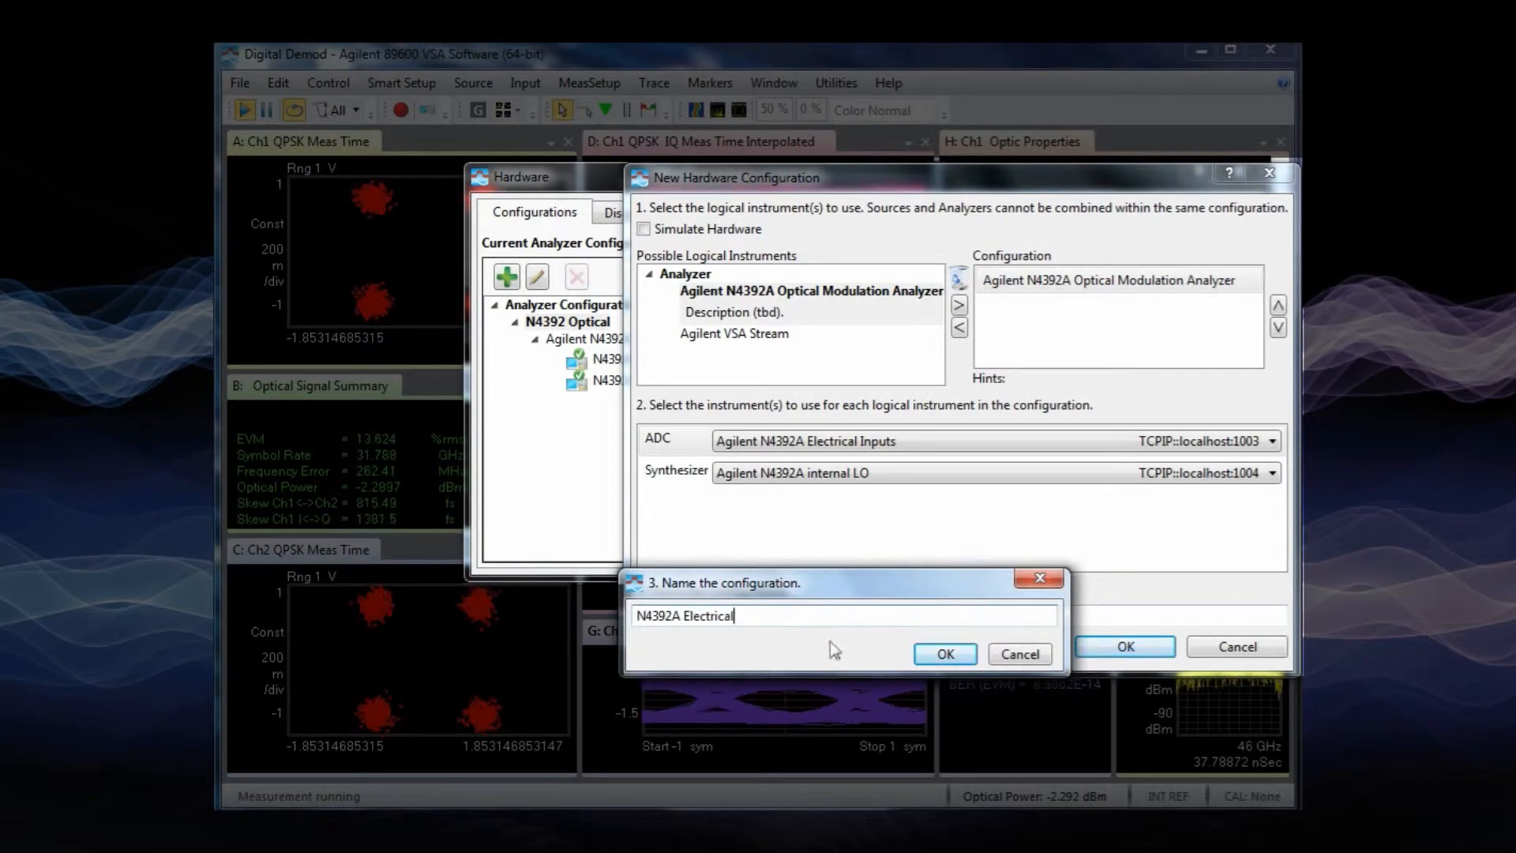
click(945, 653)
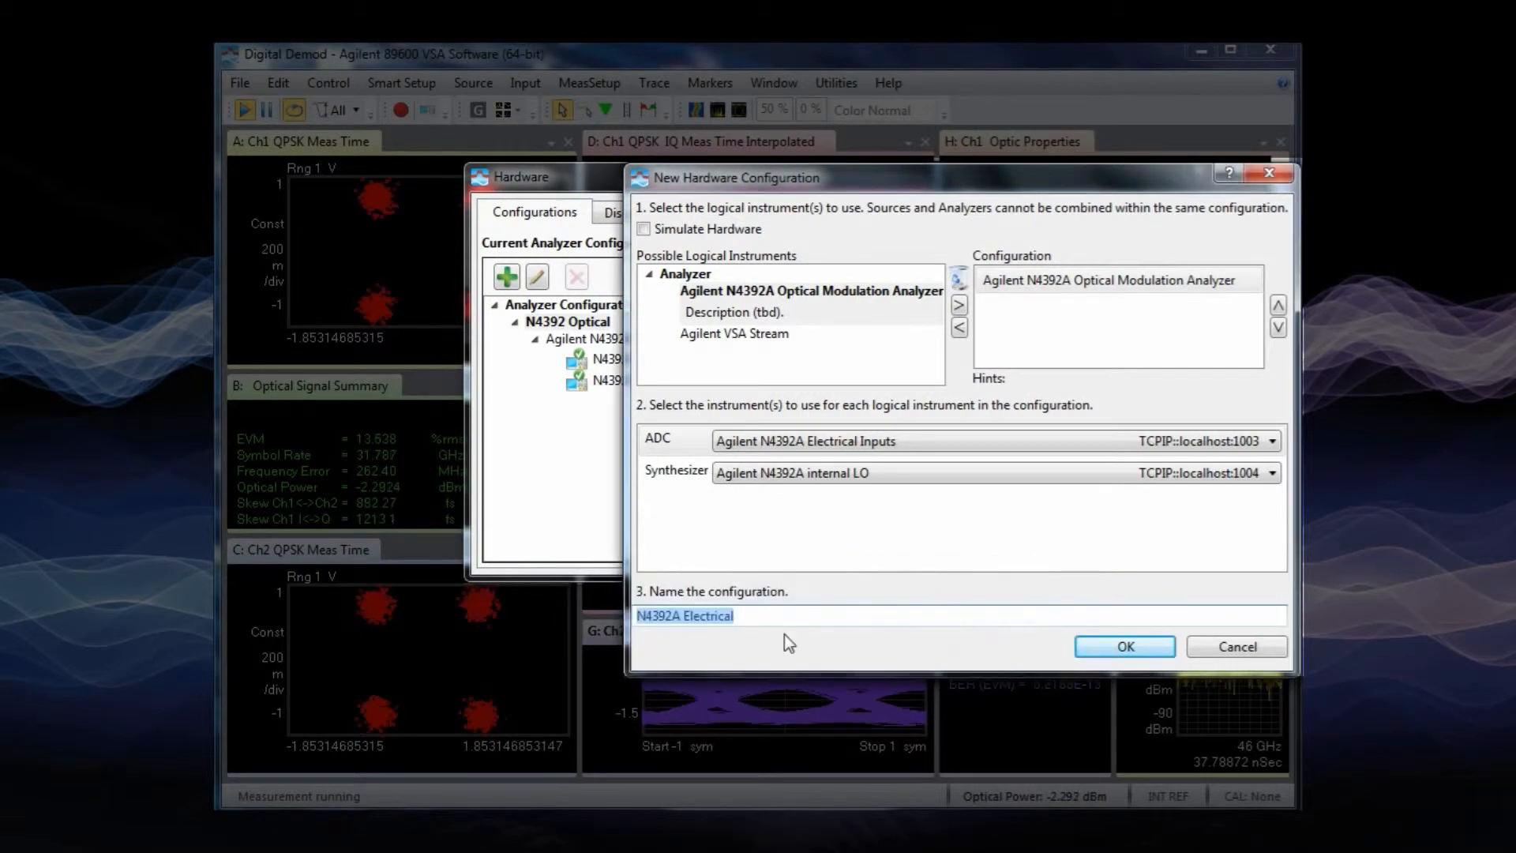
click(1104, 646)
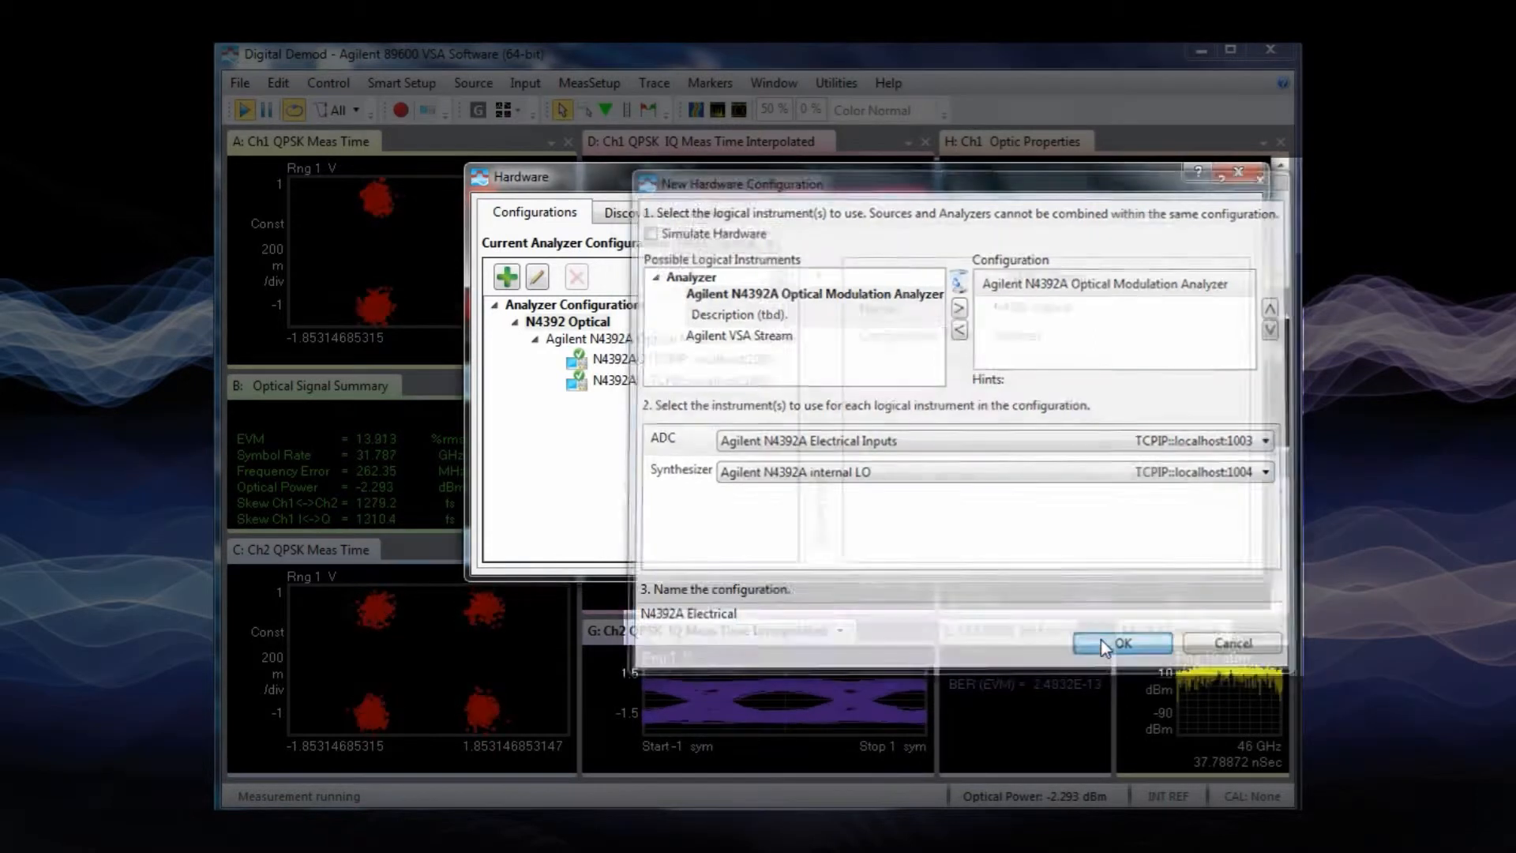
click(1237, 172)
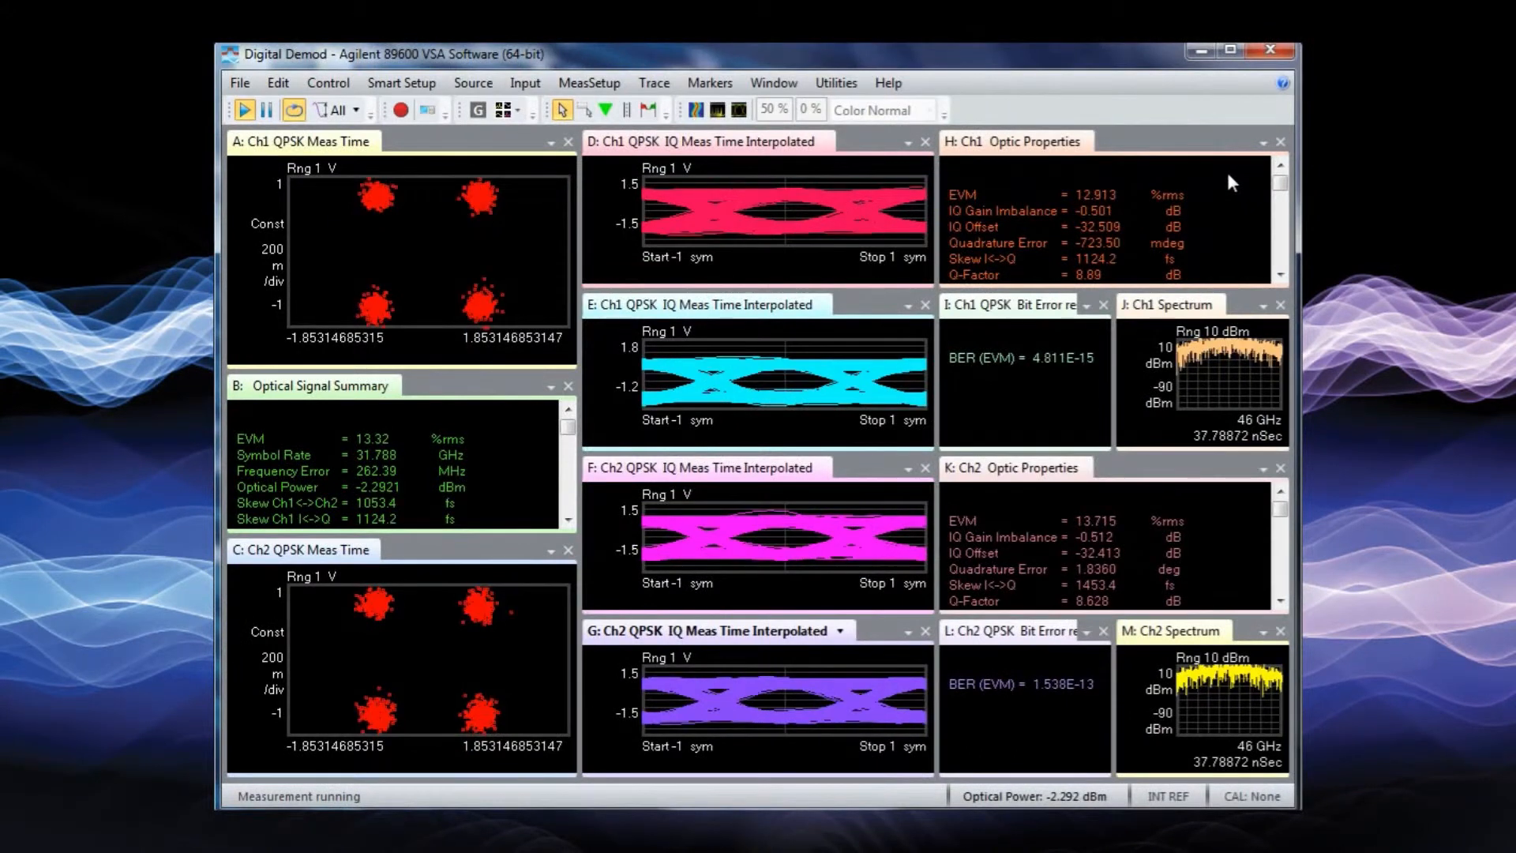
Display the choice of available analyzer hardware configurations
click(845, 87)
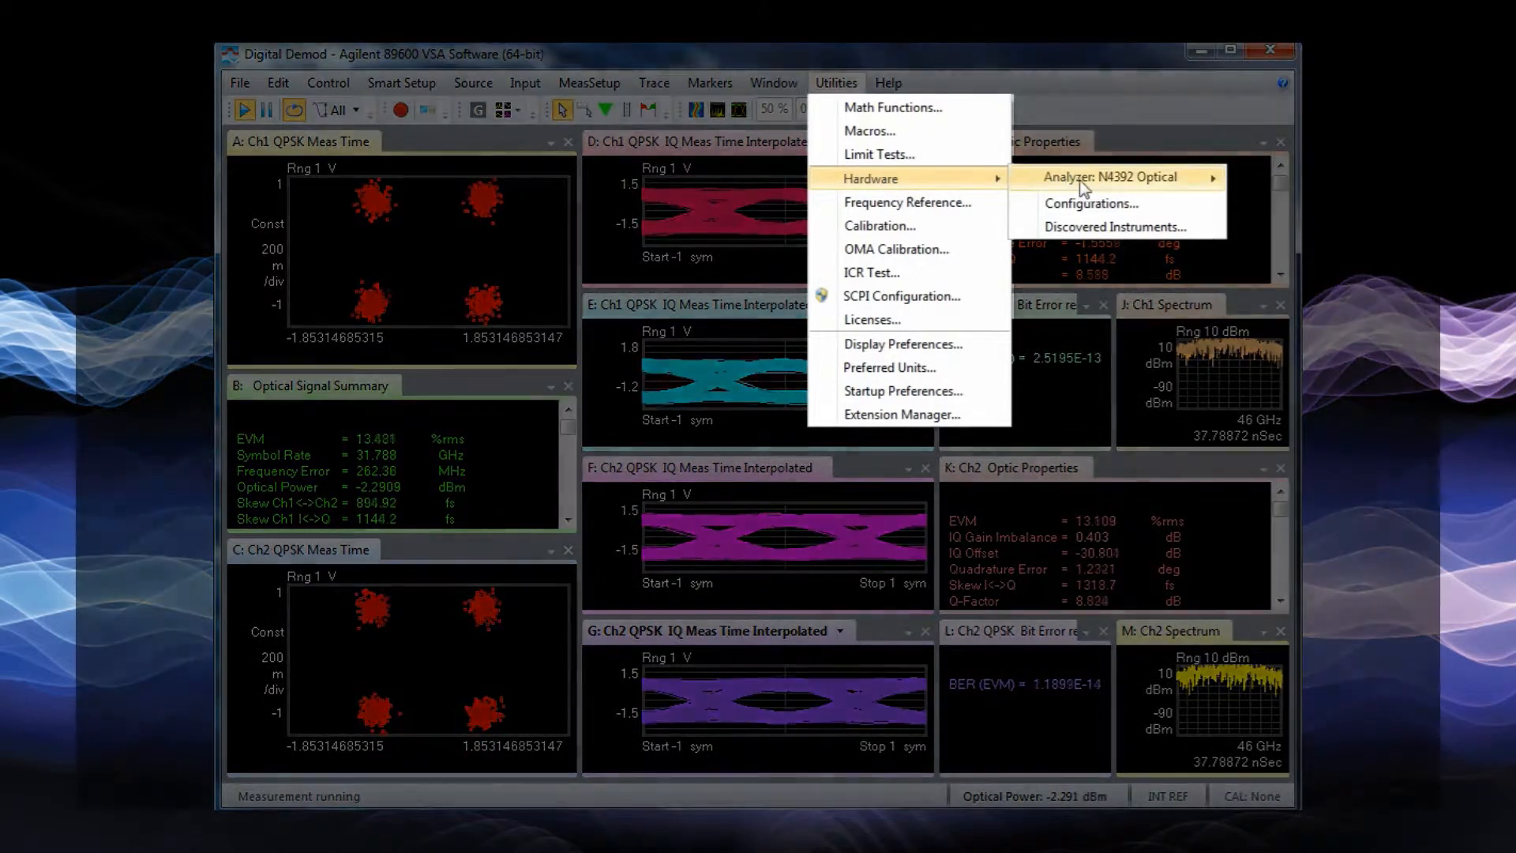
mouse_move(1079, 180)
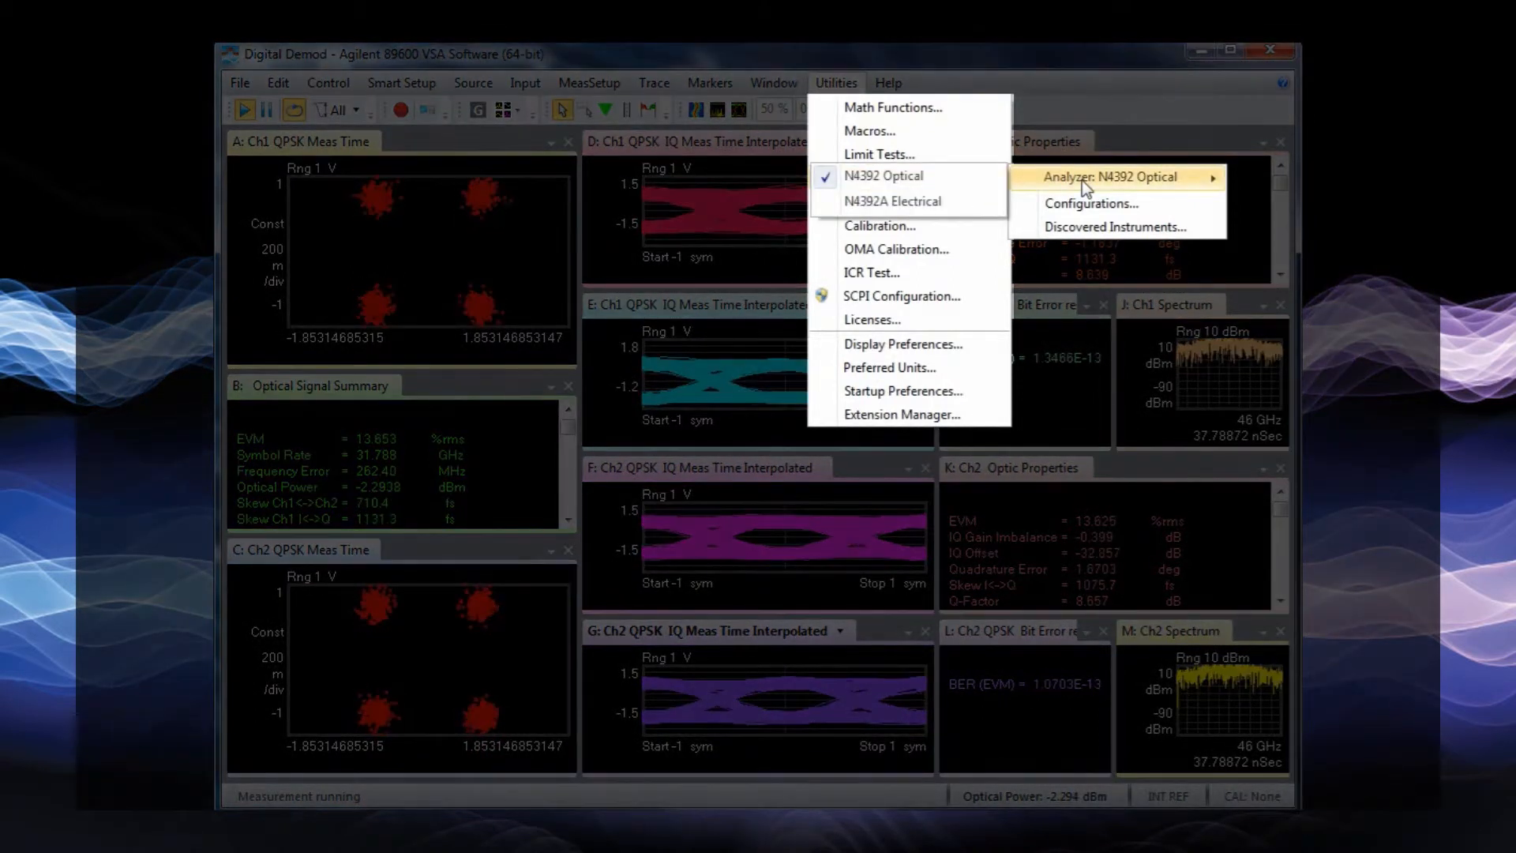